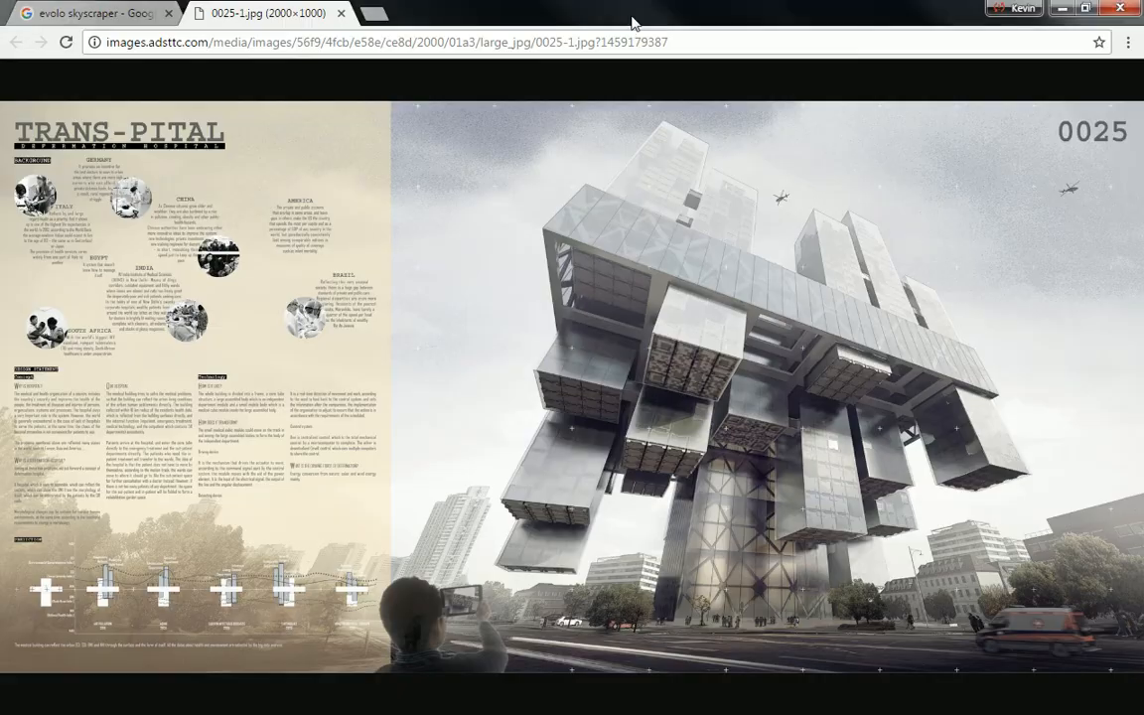
Switch from the reference image in the browser to Rhino and activate the Top viewport.
{"action": "left_click_drag", "start_coordinate": [566, 12], "coordinate": [700, 23]}
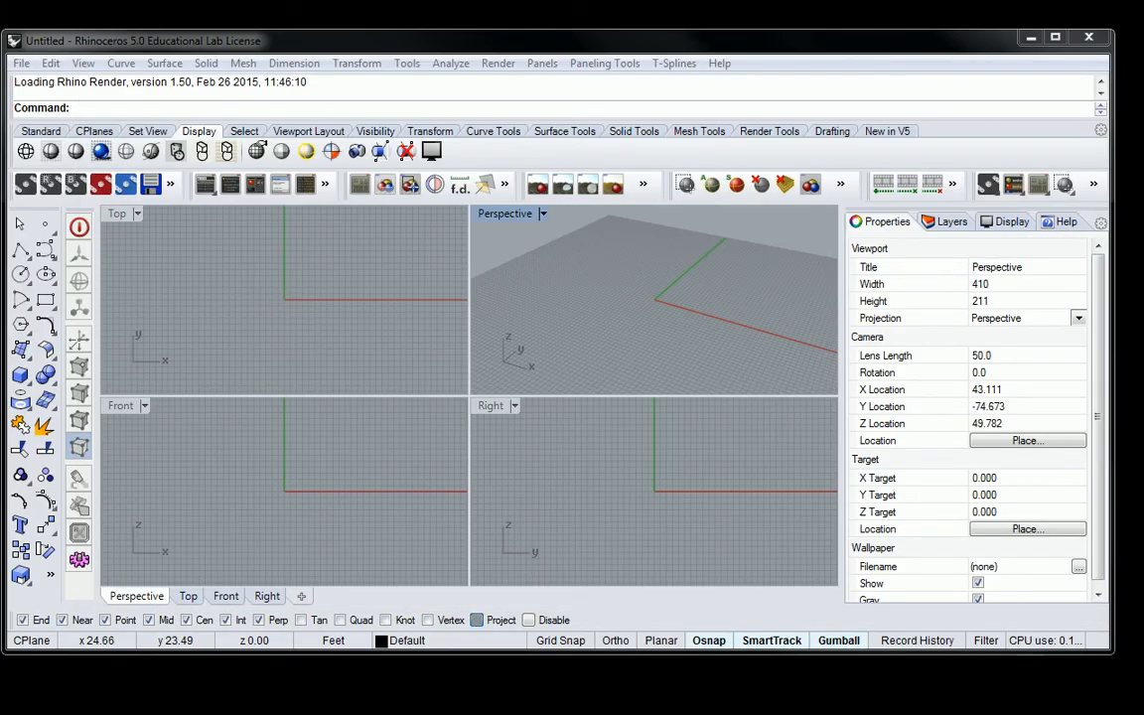
{"action": "left_click", "coordinate": [372, 255]}
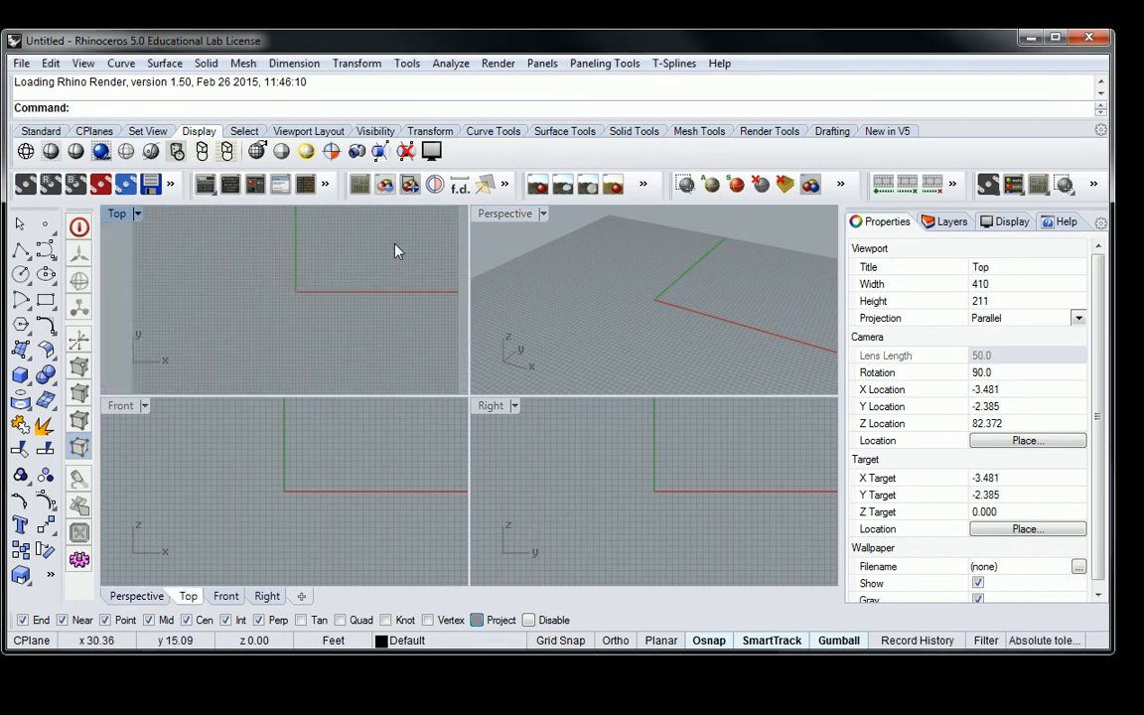
{"action": "scroll", "coordinate": [373, 256], "scroll_direction": "down", "scroll_amount": 6}
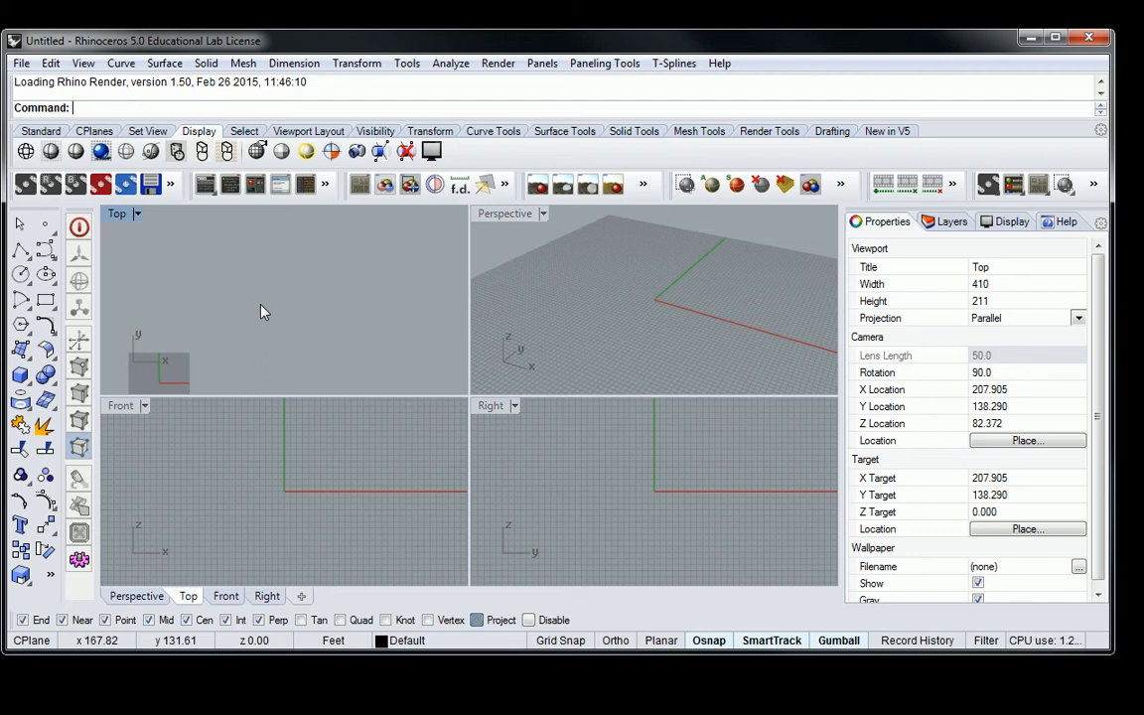
{"action": "left_click", "coordinate": [45, 300]}
{"action": "left_click", "coordinate": [294, 287]}
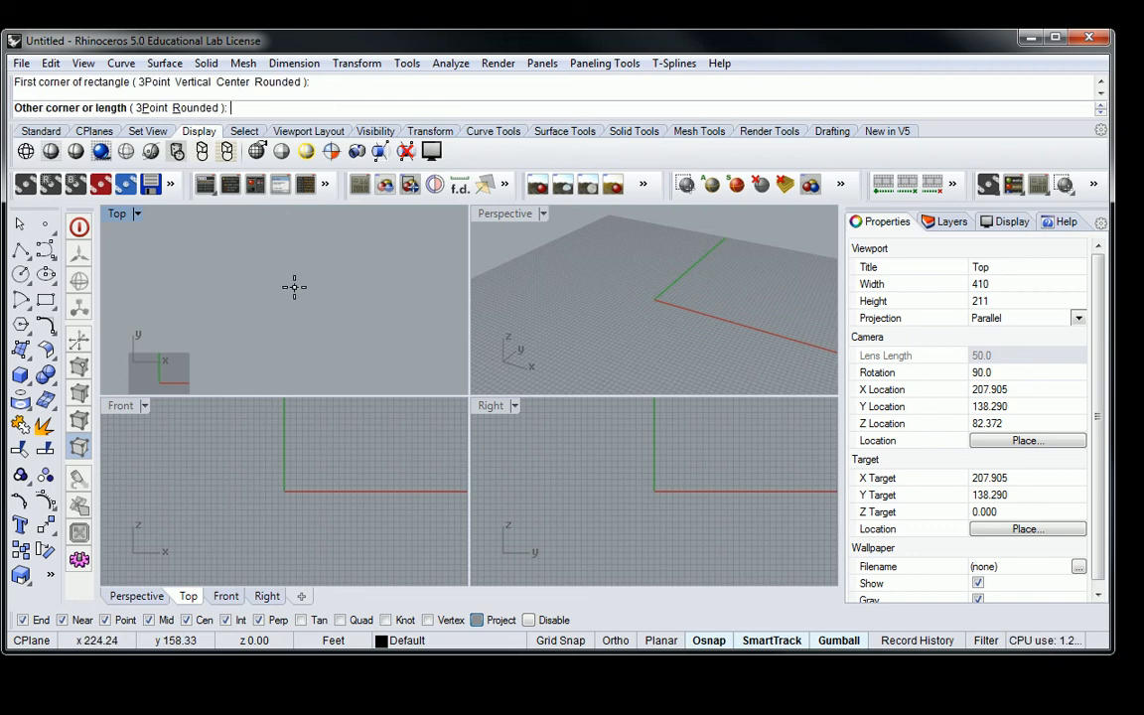
{"action": "right_click_drag", "start_coordinate": [395, 230], "coordinate": [306, 300]}
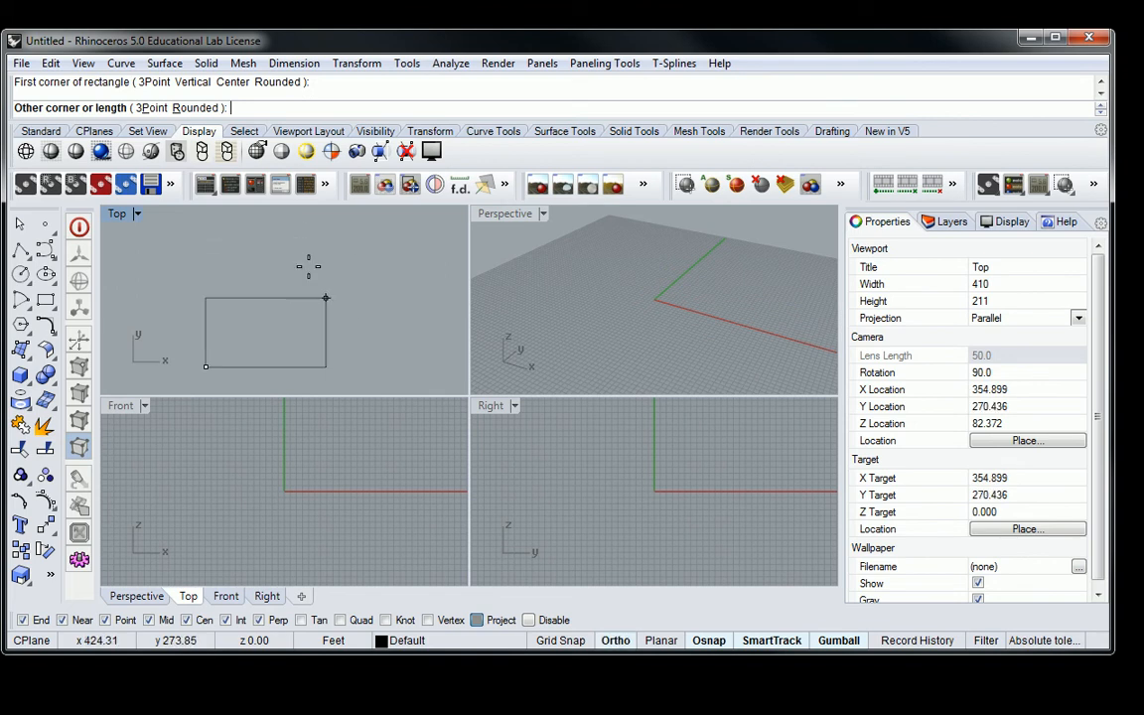
{"action": "type", "text": "@100',100;"}
{"action": "key", "text": "Return"}
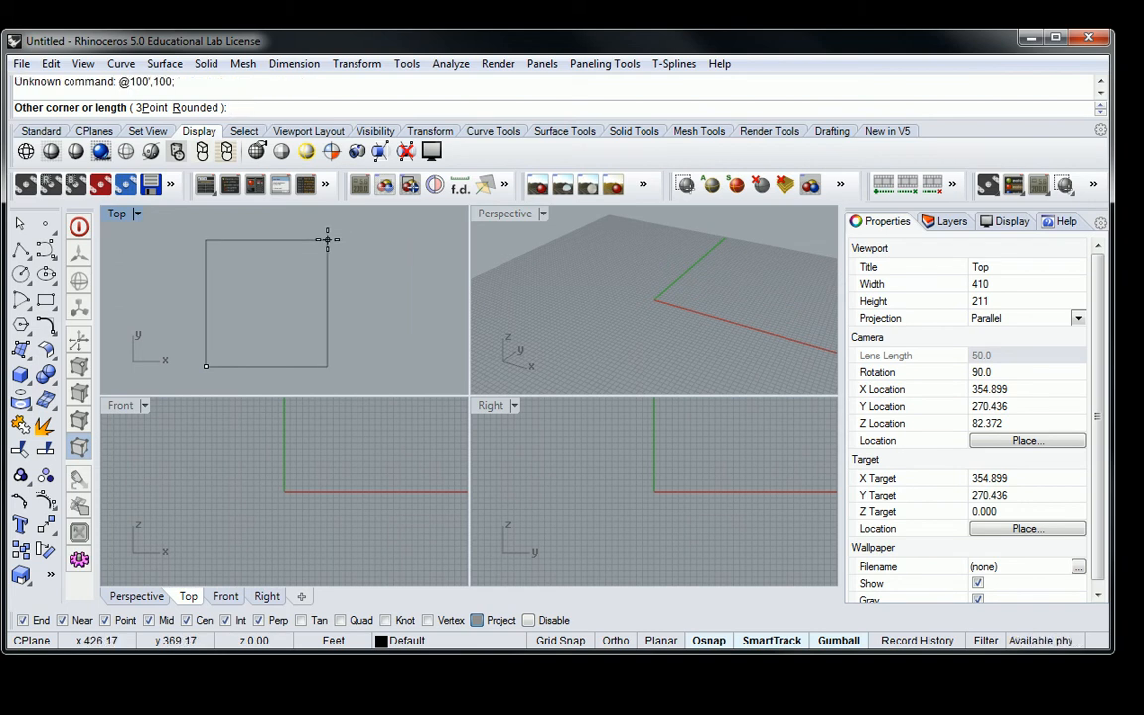
{"action": "key", "text": "Escape"}
{"action": "type", "text": "100',100'"}
{"action": "key", "text": "Return"}
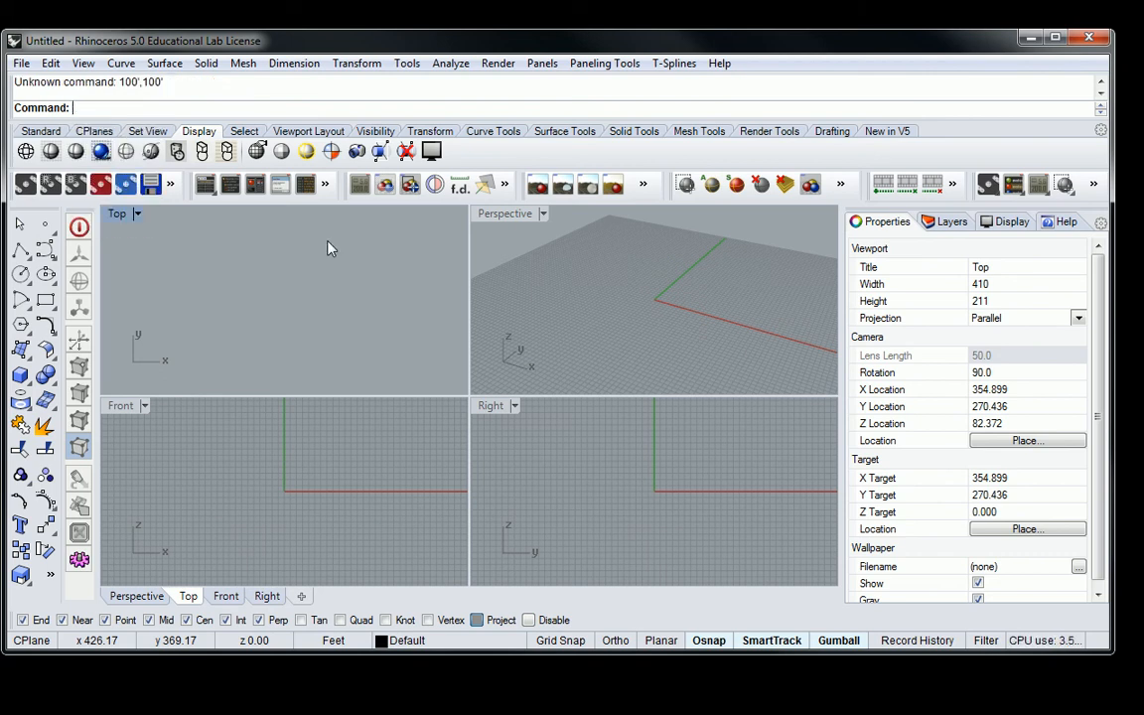
Draw a 100' by 100' square in the Top viewport, up and to the right of the origin grid.
{"action": "scroll", "coordinate": [329, 243], "scroll_direction": "down", "scroll_amount": 18}
{"action": "scroll", "coordinate": [327, 272], "scroll_direction": "up", "scroll_amount": 10}
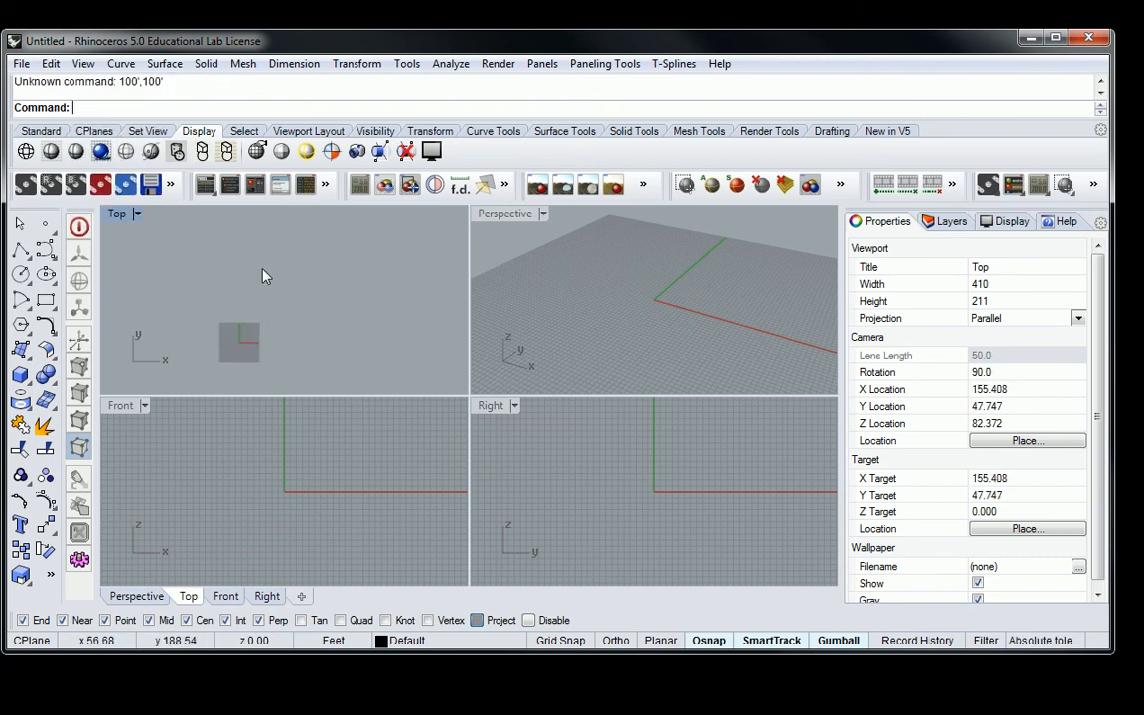
{"action": "key", "text": "Return"}
{"action": "left_click", "coordinate": [283, 315]}
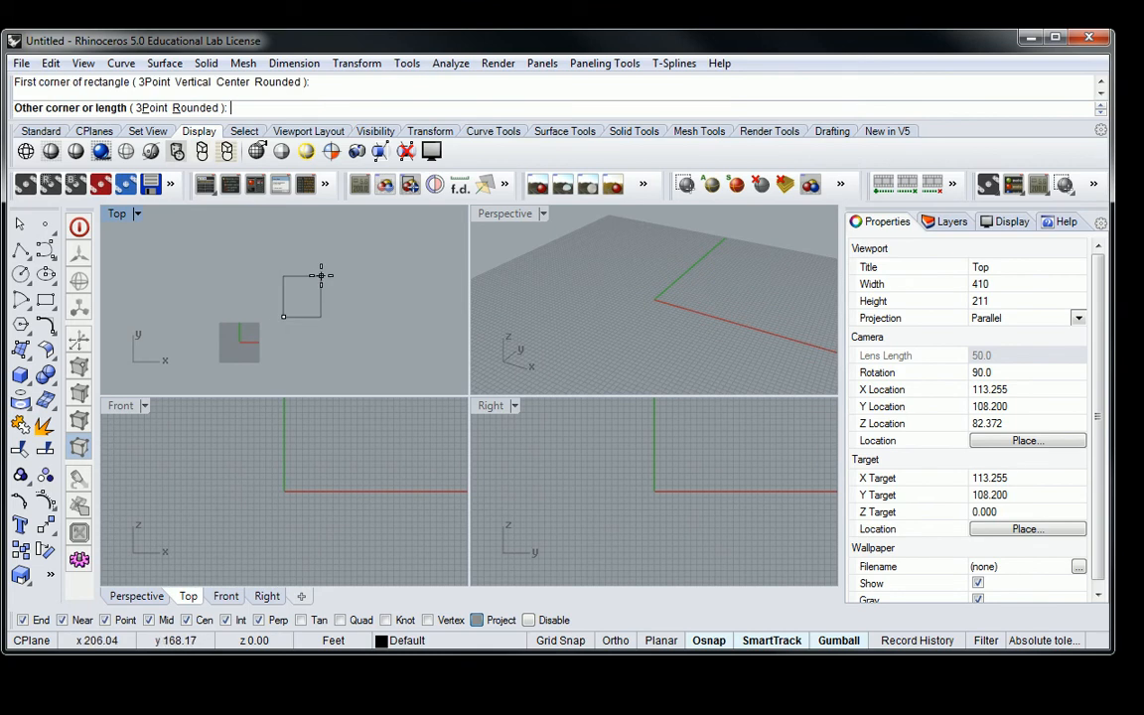
{"action": "type", "text": "@100',100"}
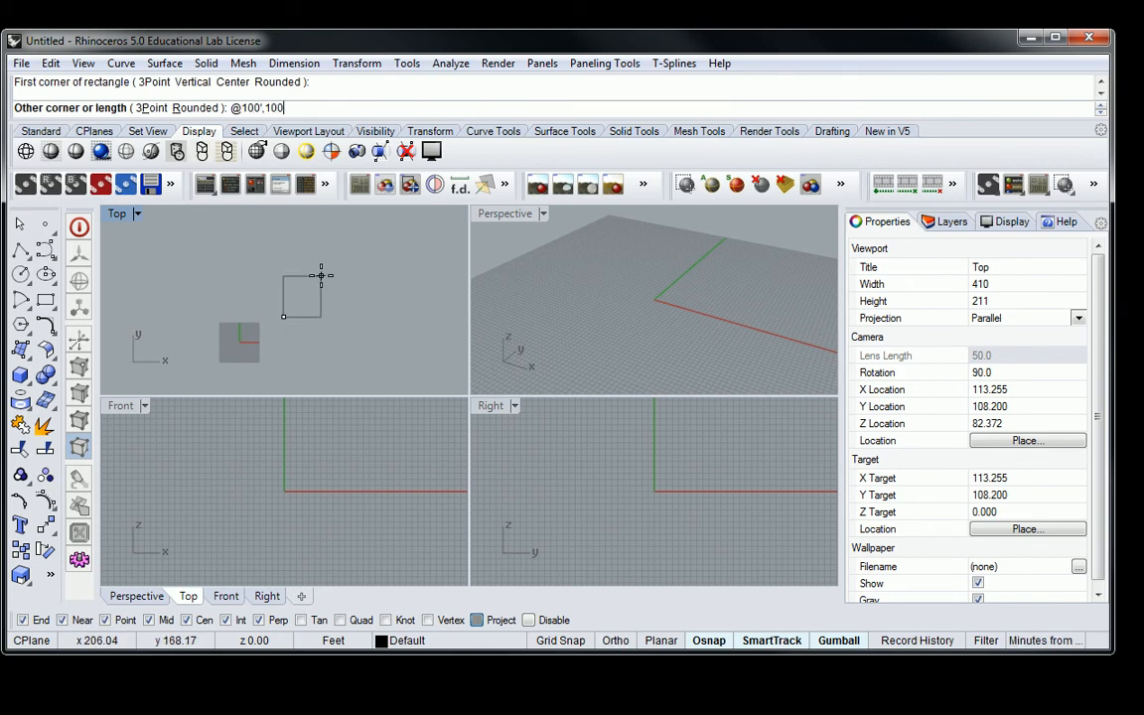
{"action": "type", "text": "'"}
{"action": "key", "text": "Return"}
Select the square curve in the Perspective viewport and move it straight up by 100 feet.
{"action": "scroll", "coordinate": [321, 276], "scroll_direction": "up", "scroll_amount": 10}
{"action": "right_click_drag", "start_coordinate": [314, 315], "coordinate": [302, 256]}
{"action": "scroll", "coordinate": [665, 247], "scroll_direction": "down", "scroll_amount": 15}
{"action": "right_click_drag", "start_coordinate": [678, 249], "coordinate": [439, 367], "text": "shift"}
{"action": "right_click_drag", "start_coordinate": [604, 317], "coordinate": [635, 254], "text": "shift"}
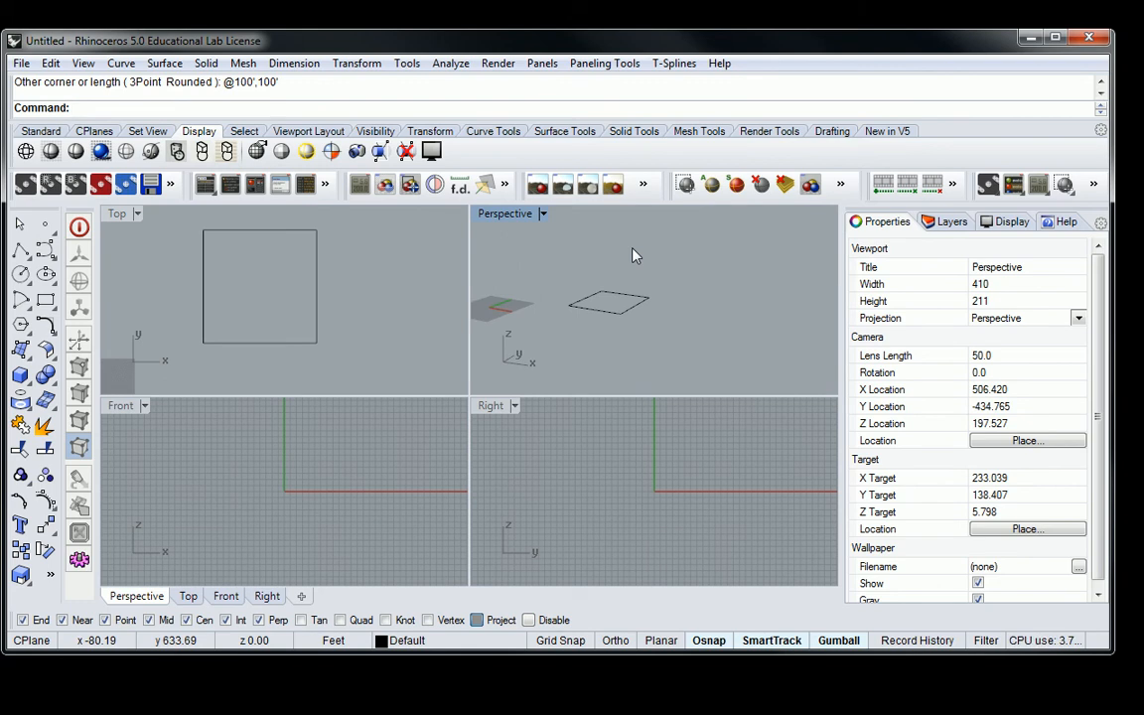
{"action": "left_click", "coordinate": [607, 294]}
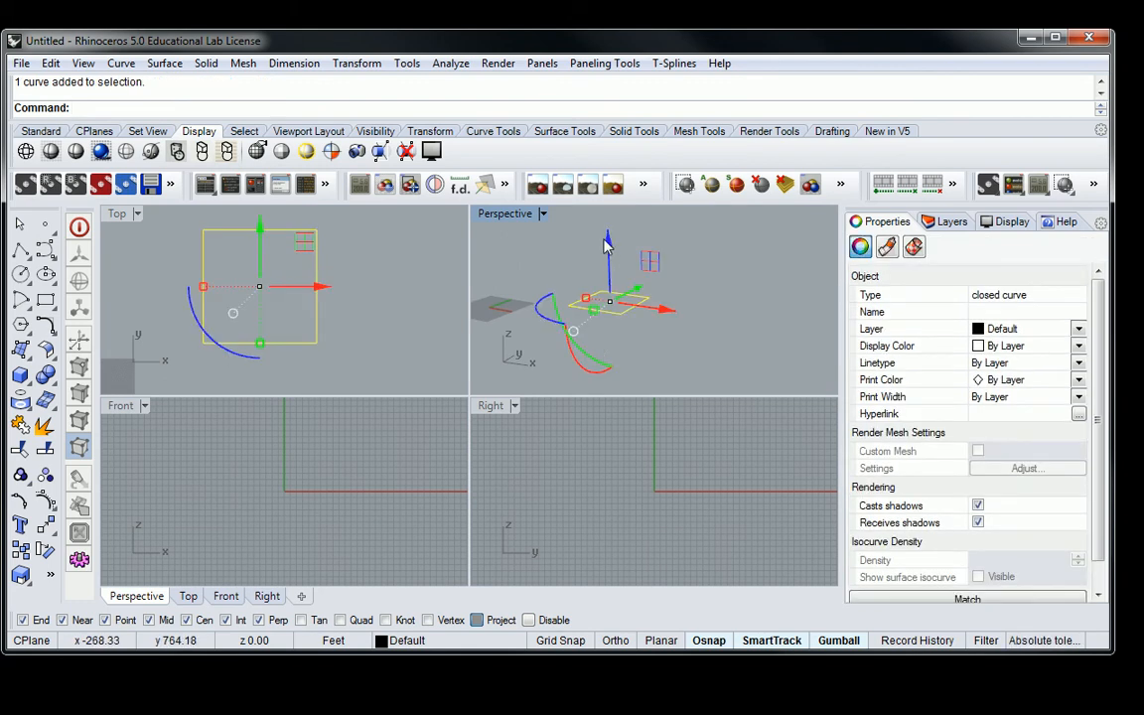
{"action": "type", "text": "90"}
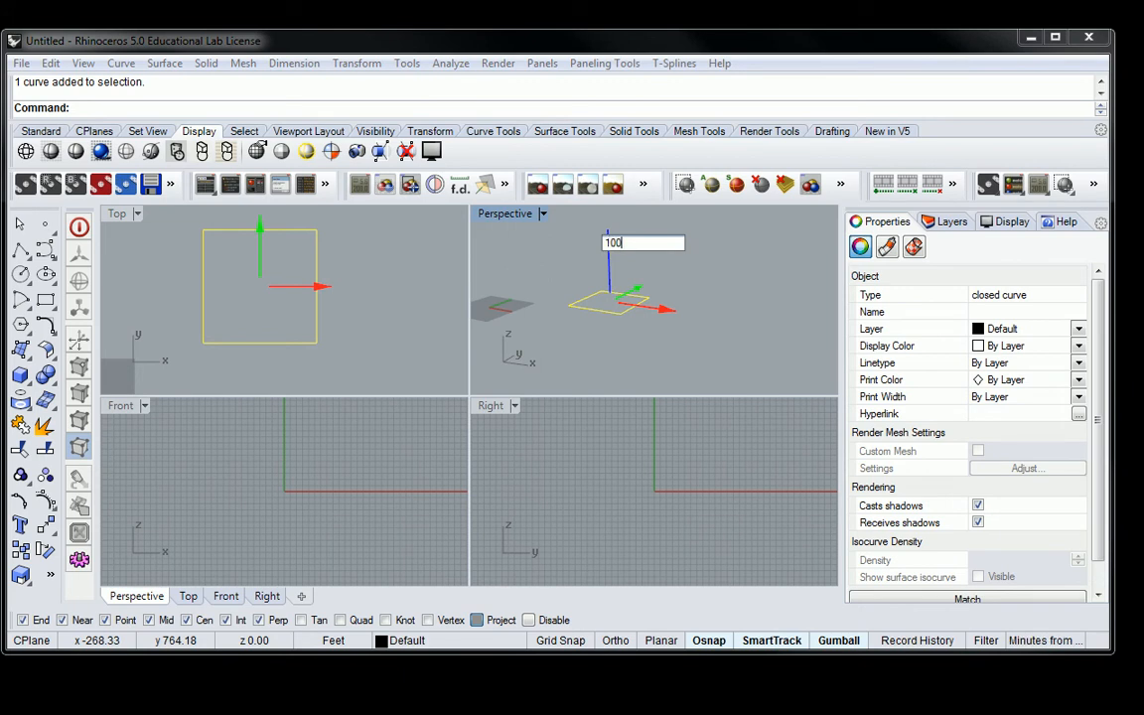
{"action": "key", "text": "Return"}
Readjust the square's elevation with further vertical moves, leaving it about 50 feet above the ground plane.
{"action": "right_click_drag", "start_coordinate": [607, 248], "coordinate": [626, 294]}
{"action": "left_click", "coordinate": [609, 222]}
{"action": "type", "text": "100"}
{"action": "key", "text": "Return"}
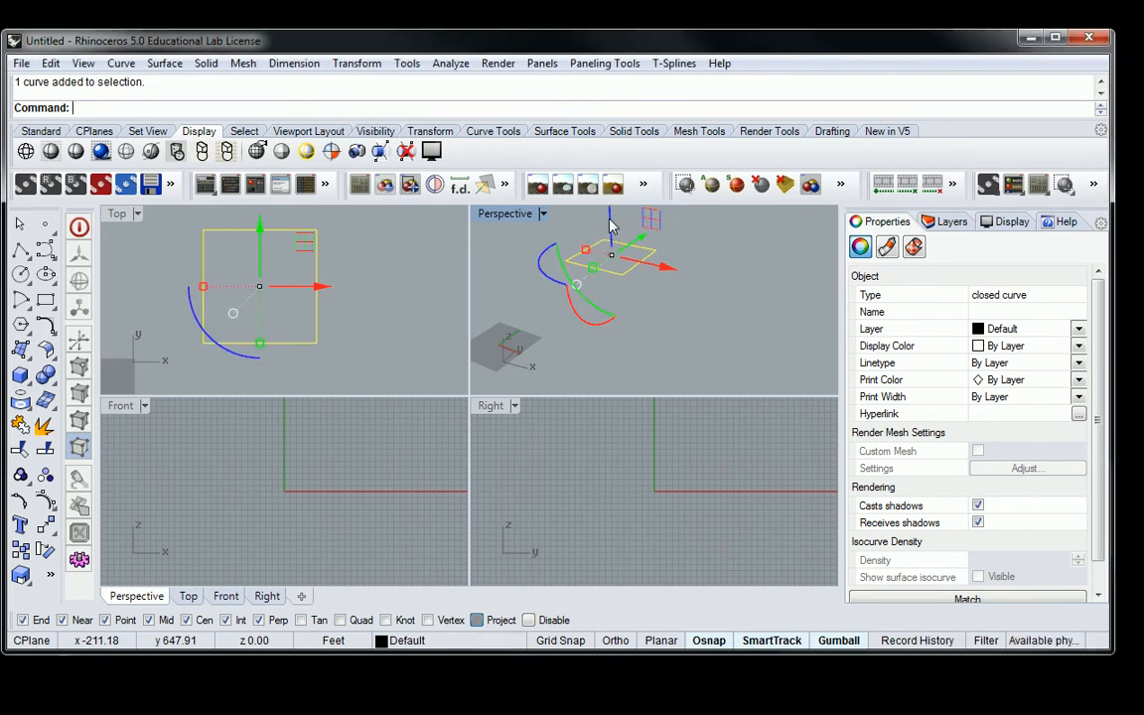
{"action": "left_click", "coordinate": [609, 217]}
{"action": "type", "text": "-100"}
{"action": "key", "text": "Return"}
Check the raised square's height and position in the Perspective, Front and Top viewports, and deselect it.
{"action": "right_click_drag", "start_coordinate": [598, 278], "coordinate": [645, 290]}
{"action": "left_click", "coordinate": [225, 596]}
{"action": "scroll", "coordinate": [303, 474], "scroll_direction": "down", "scroll_amount": 4}
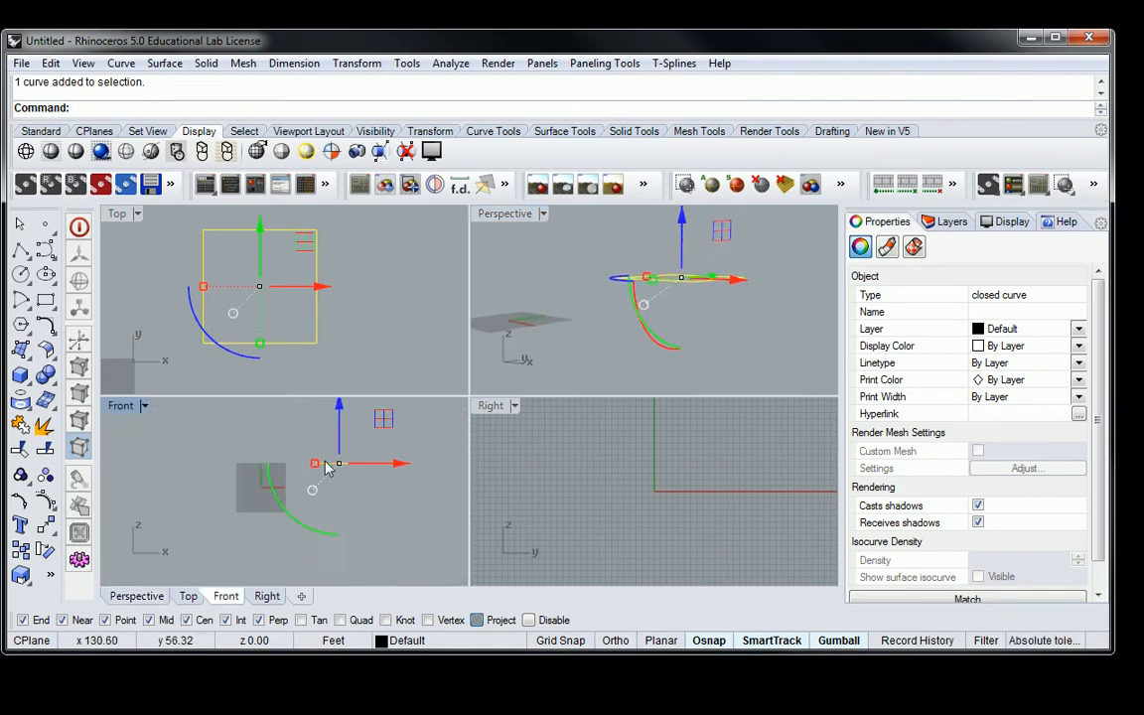
{"action": "right_click_drag", "start_coordinate": [348, 467], "coordinate": [304, 466]}
{"action": "scroll", "coordinate": [305, 465], "scroll_direction": "up", "scroll_amount": 8}
{"action": "right_click_drag", "start_coordinate": [365, 270], "coordinate": [386, 277]}
{"action": "left_click", "coordinate": [386, 277]}
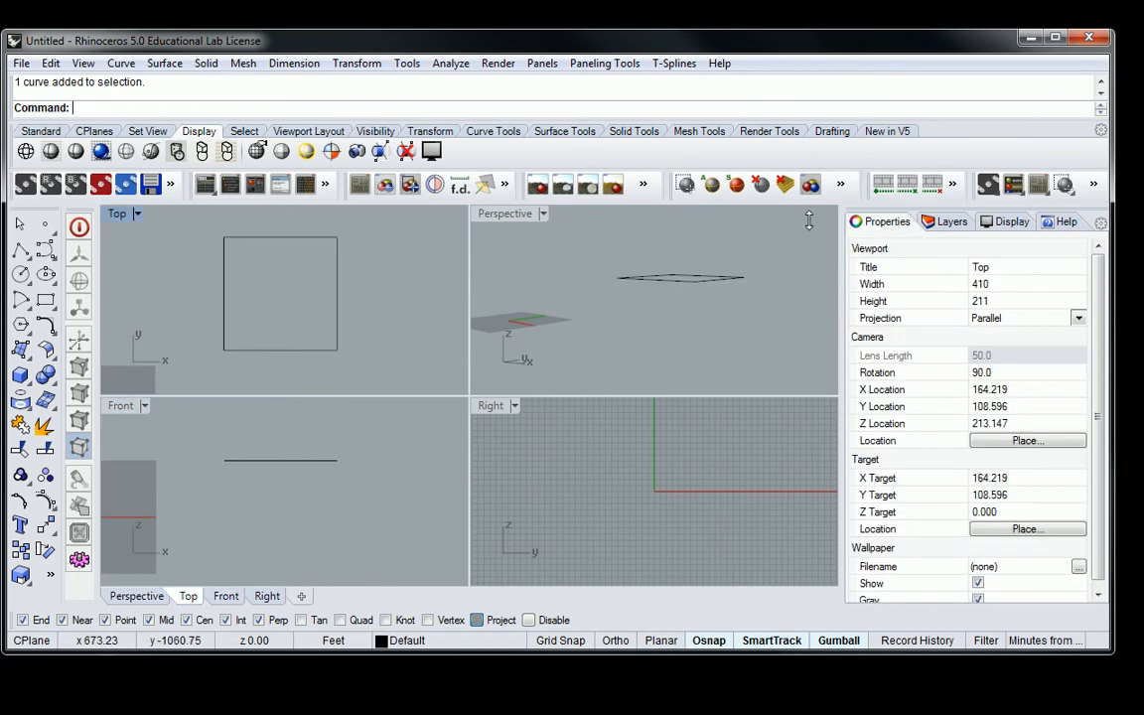
Launch Grasshopper and accept its license agreement.
{"action": "type", "text": "Grasshopper"}
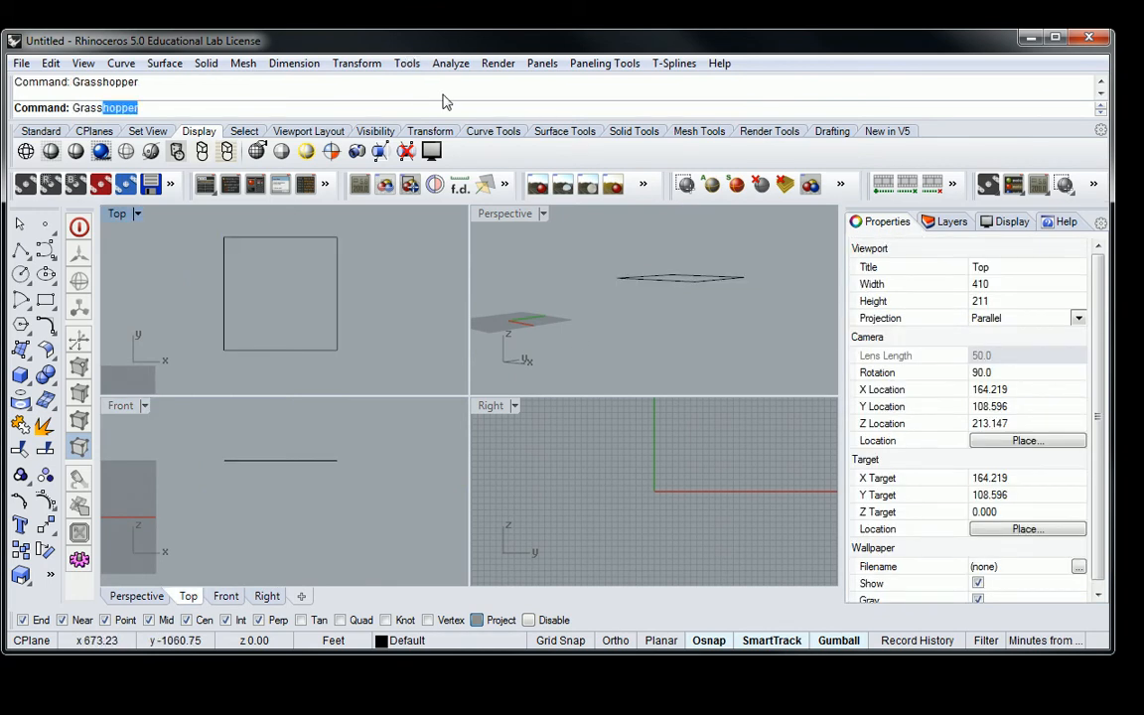
{"action": "key", "text": "Return"}
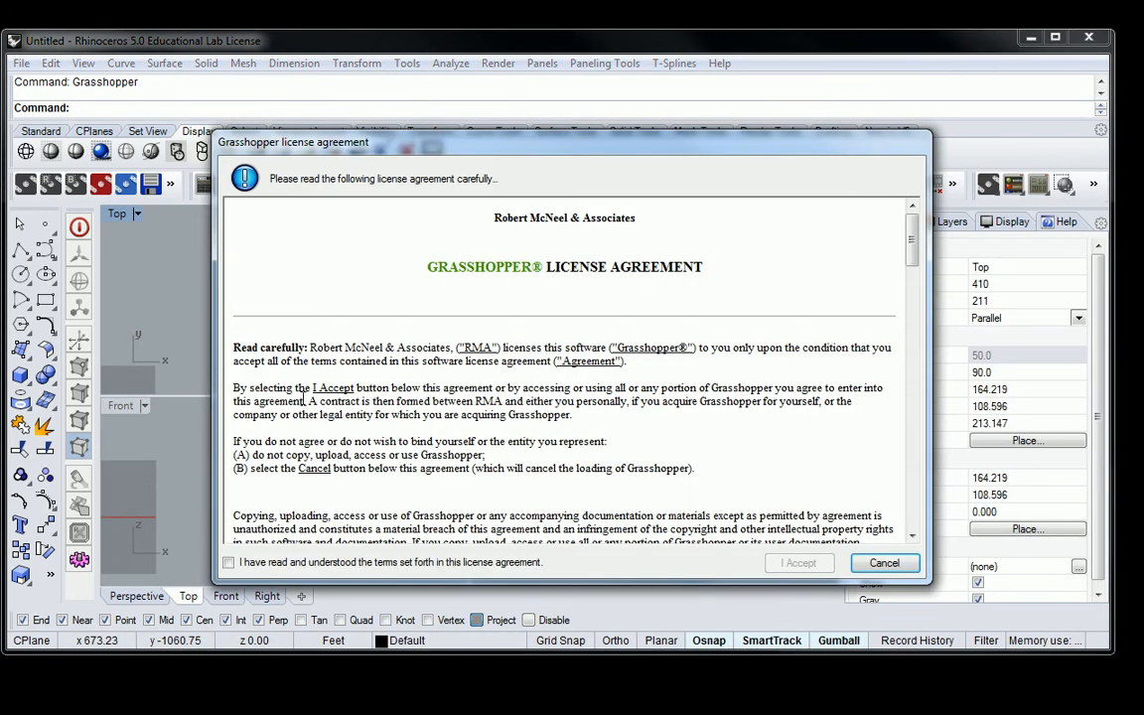
{"action": "left_click", "coordinate": [365, 561]}
{"action": "left_click", "coordinate": [798, 564]}
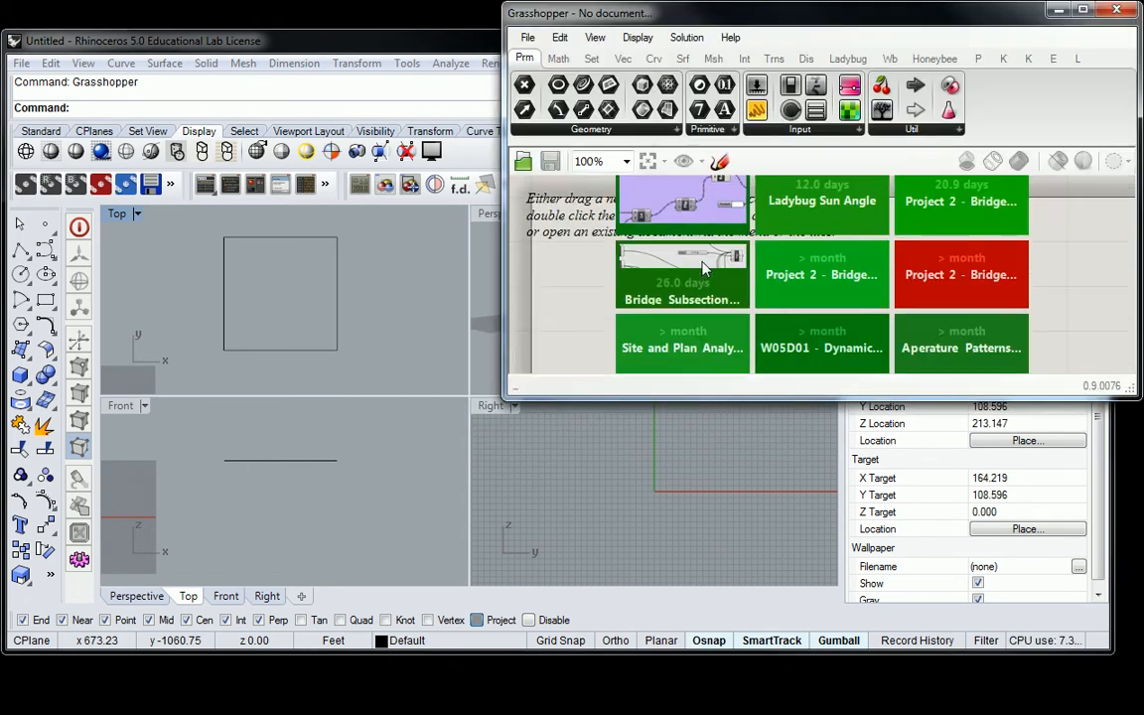
Open the recent Megastructure definition and look again at the Trans-Pital reference image in the browser.
{"action": "left_click", "coordinate": [702, 268]}
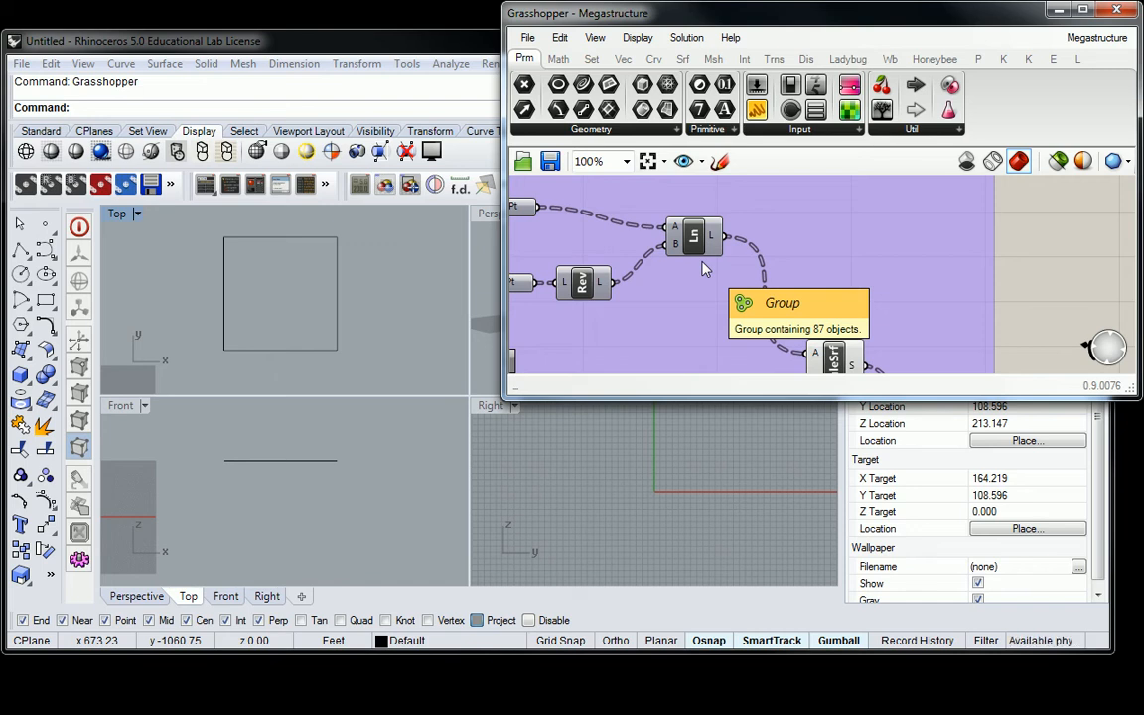
{"action": "left_click_drag", "start_coordinate": [1143, 8], "coordinate": [730, 1]}
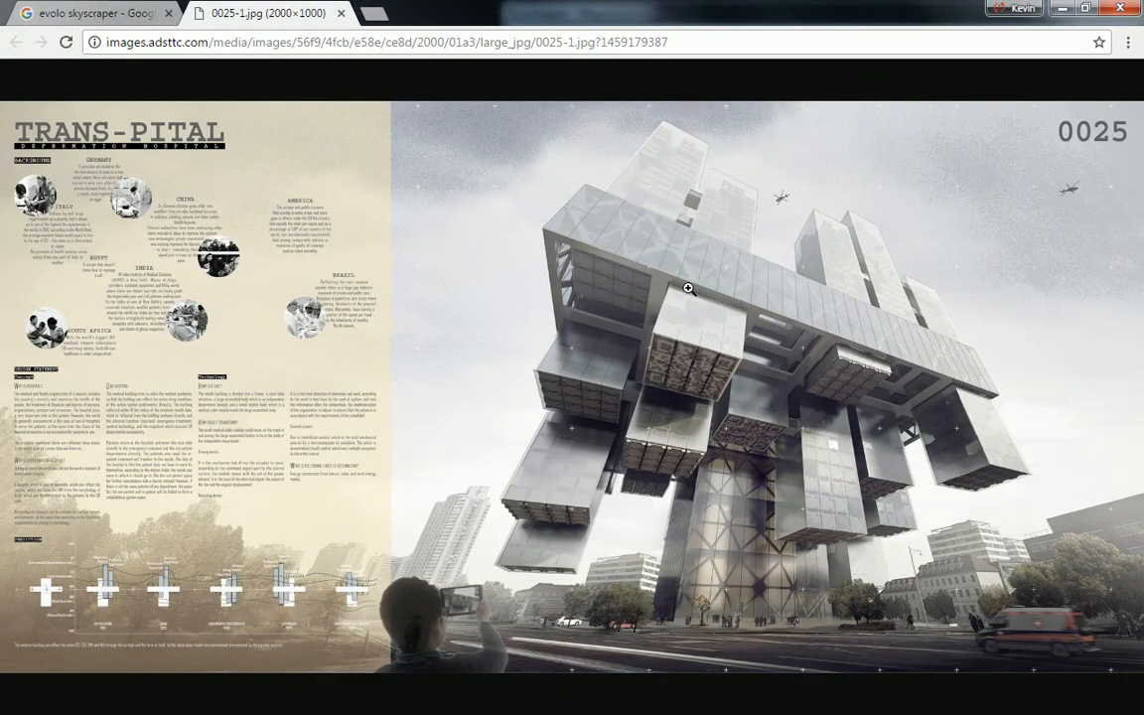
{"action": "left_click_drag", "start_coordinate": [738, 24], "coordinate": [1143, 10]}
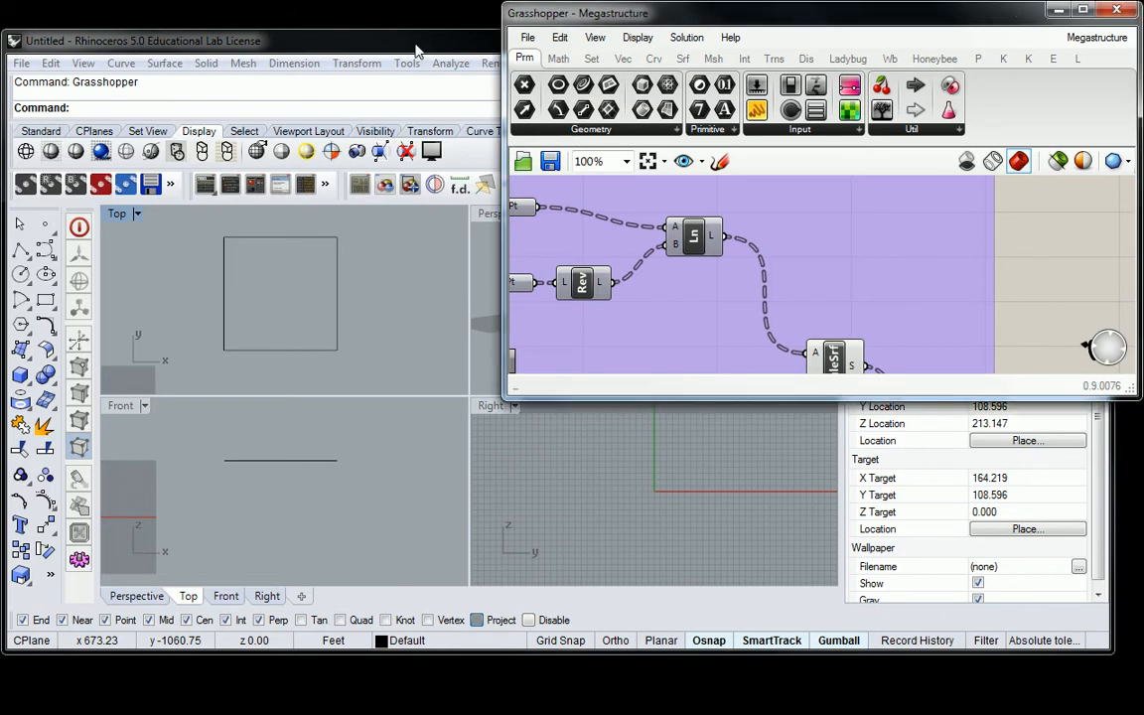
Create a new blank Grasshopper document and extend the Grasshopper window's height to fill the screen.
{"action": "left_click", "coordinate": [527, 37]}
{"action": "left_click", "coordinate": [581, 58]}
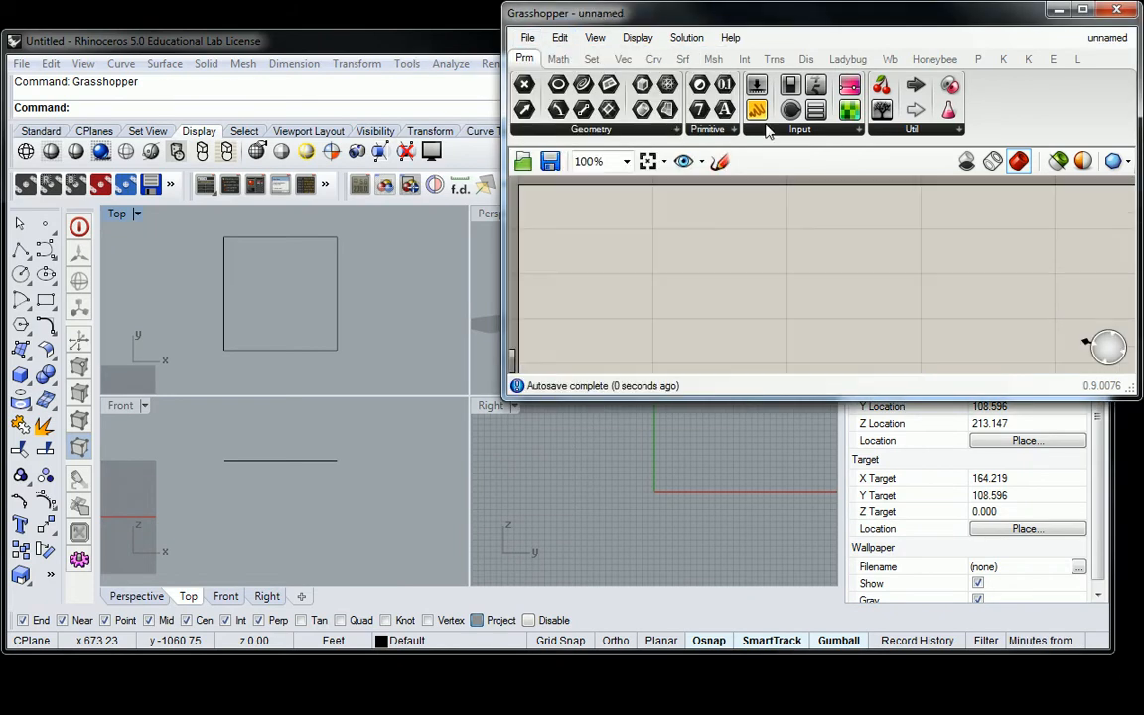
{"action": "left_click_drag", "start_coordinate": [711, 396], "coordinate": [722, 695]}
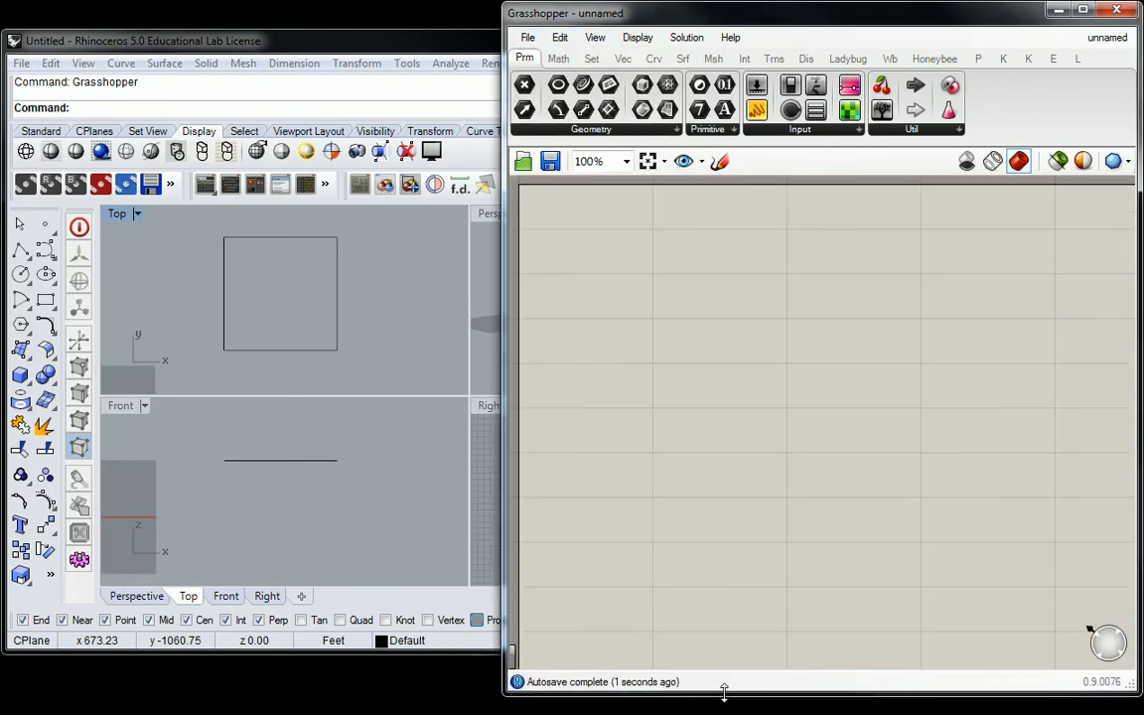
Arrange the Rhino and Grasshopper windows side by side and maximize the Top viewport with the square in view.
{"action": "left_click_drag", "start_coordinate": [363, 30], "coordinate": [318, 96]}
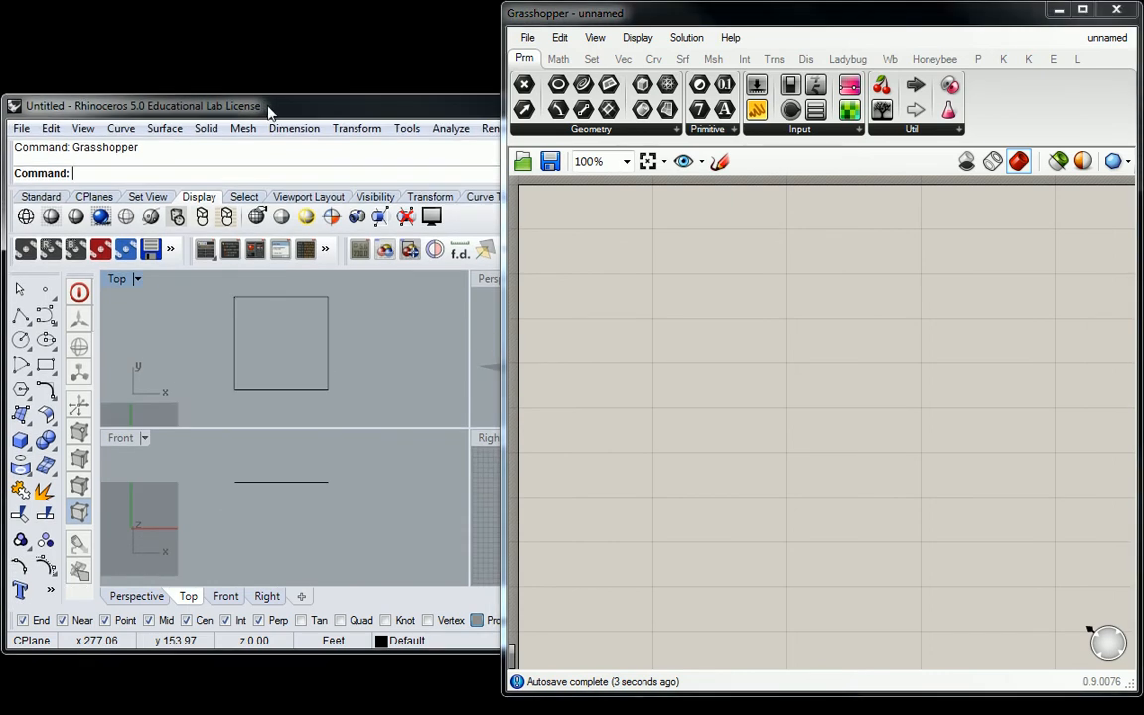
{"action": "key", "text": "super+Left"}
{"action": "right_click_drag", "start_coordinate": [138, 276], "coordinate": [163, 276]}
{"action": "double_click", "coordinate": [119, 203]}
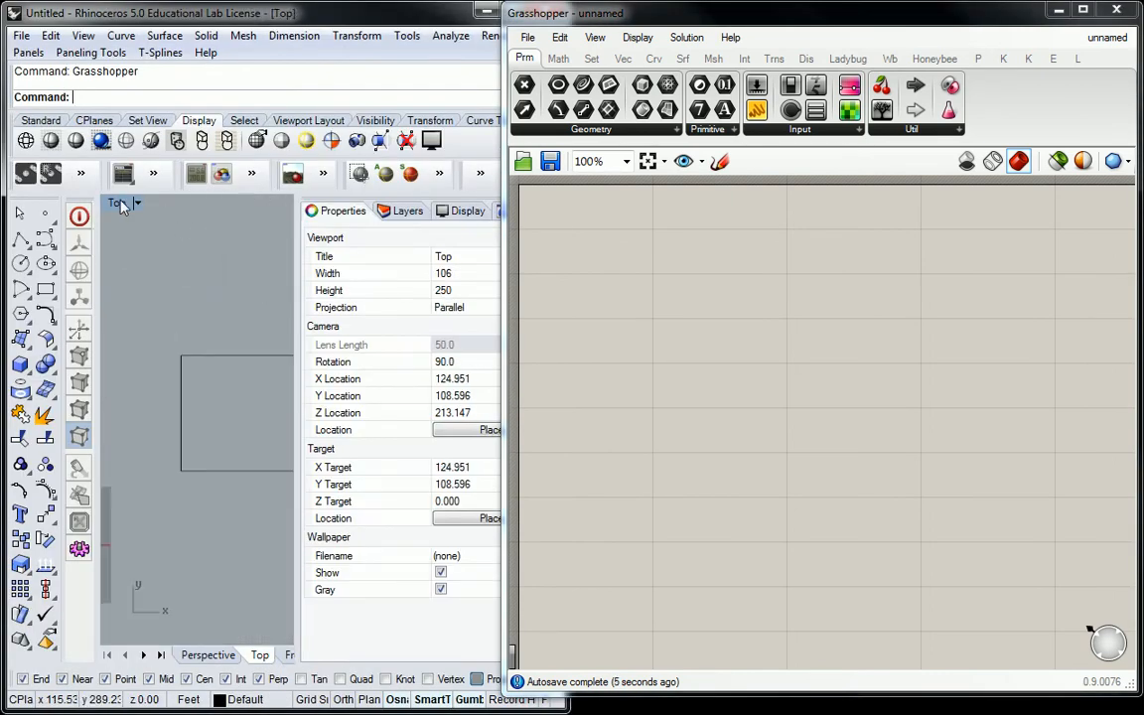
{"action": "left_click_drag", "start_coordinate": [570, 6], "coordinate": [747, 59]}
{"action": "left_click_drag", "start_coordinate": [806, 86], "coordinate": [760, 25]}
{"action": "right_click_drag", "start_coordinate": [375, 356], "coordinate": [293, 355]}
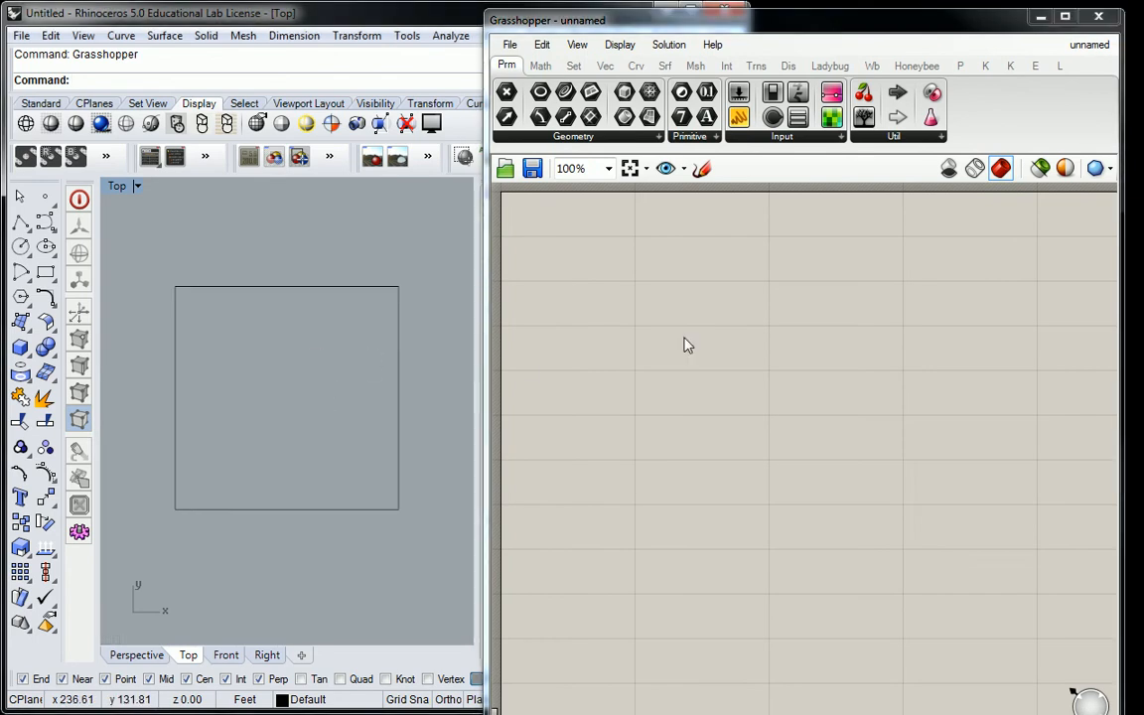
Place a Curve parameter on the canvas and reference the Rhino square as its single curve.
{"action": "left_click", "coordinate": [523, 359]}
{"action": "left_click_drag", "start_coordinate": [623, 117], "coordinate": [684, 364]}
{"action": "right_click", "coordinate": [685, 361]}
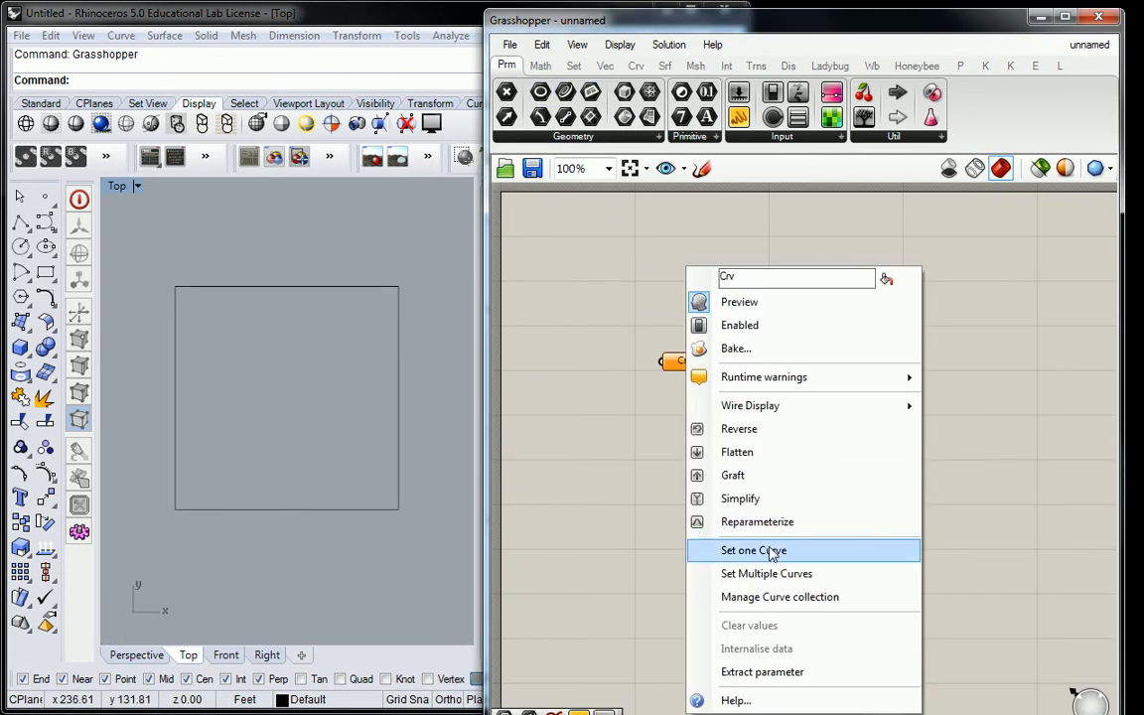
{"action": "left_click", "coordinate": [773, 549]}
{"action": "left_click", "coordinate": [176, 496]}
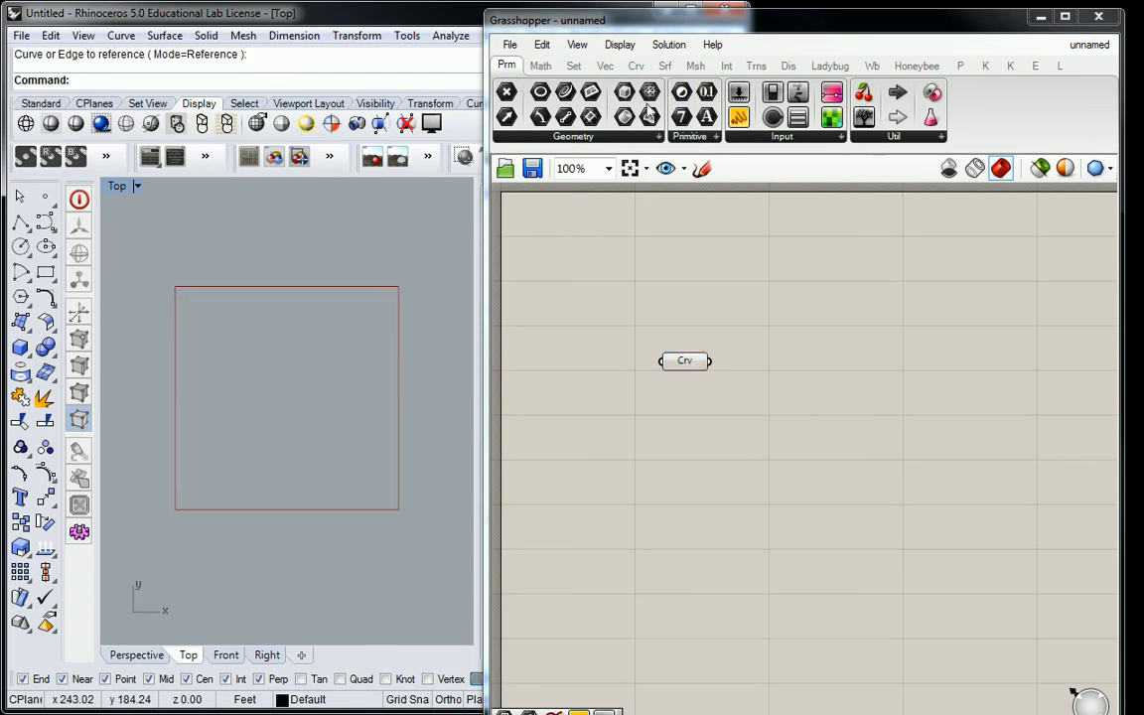
Add a Surface parameter beside the Curve parameter and feed the curve into it.
{"action": "left_click_drag", "start_coordinate": [778, 367], "coordinate": [741, 361]}
{"action": "left_click", "coordinate": [757, 362]}
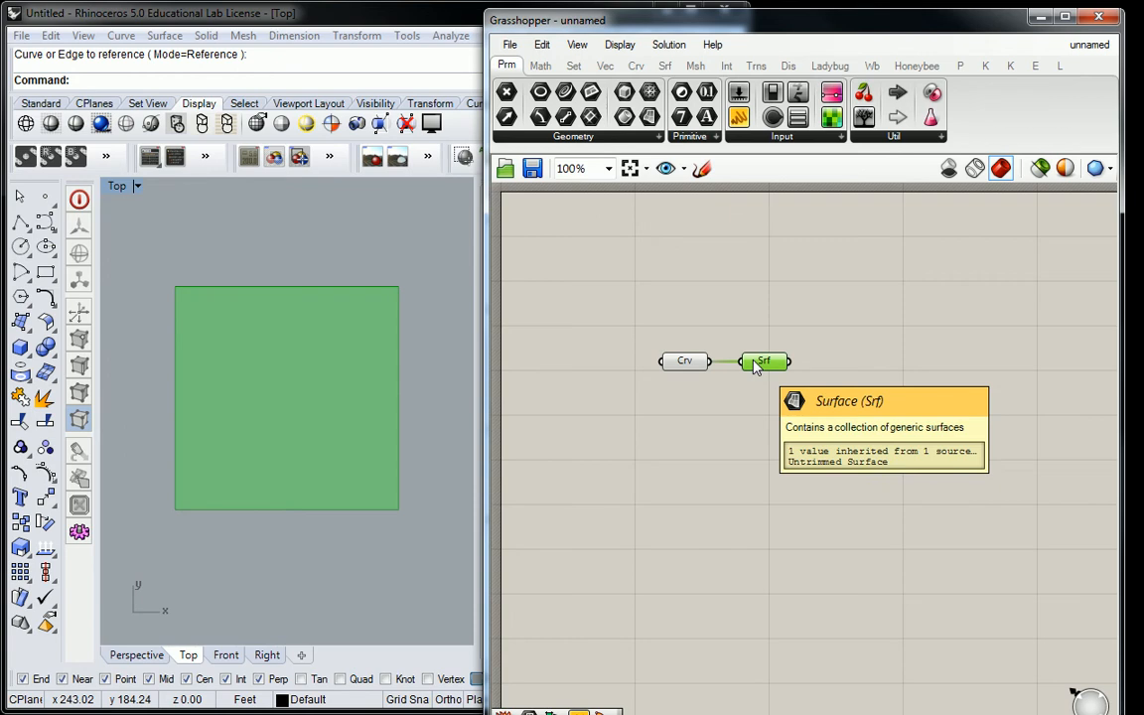
{"action": "left_click", "coordinate": [965, 260]}
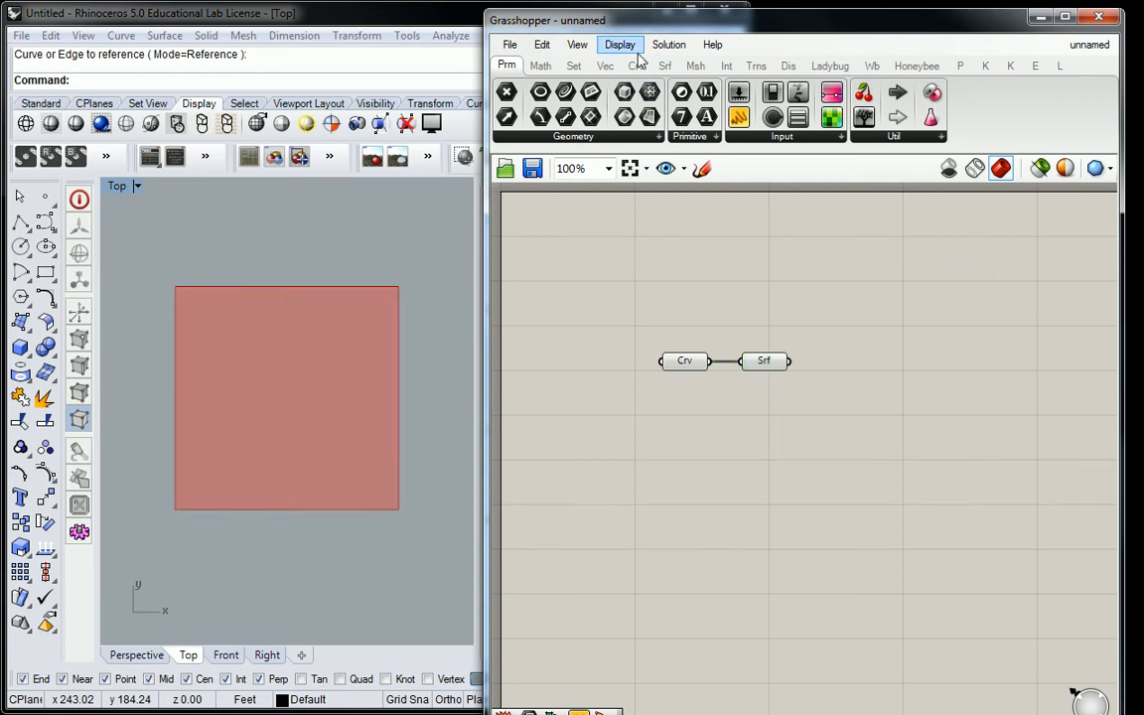
Add a Divide Domain² component and connect the Surface parameter to its I input.
{"action": "left_click", "coordinate": [541, 69]}
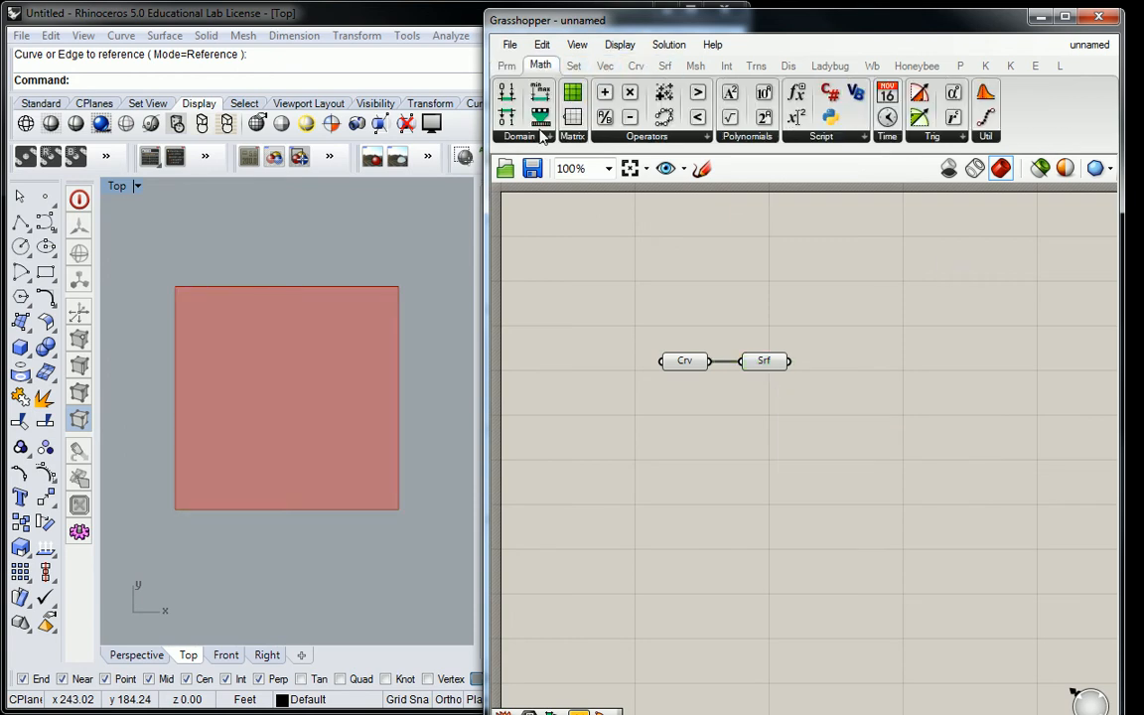
{"action": "left_click", "coordinate": [544, 139]}
{"action": "left_click_drag", "start_coordinate": [588, 498], "coordinate": [852, 422]}
{"action": "left_click_drag", "start_coordinate": [790, 360], "coordinate": [842, 414]}
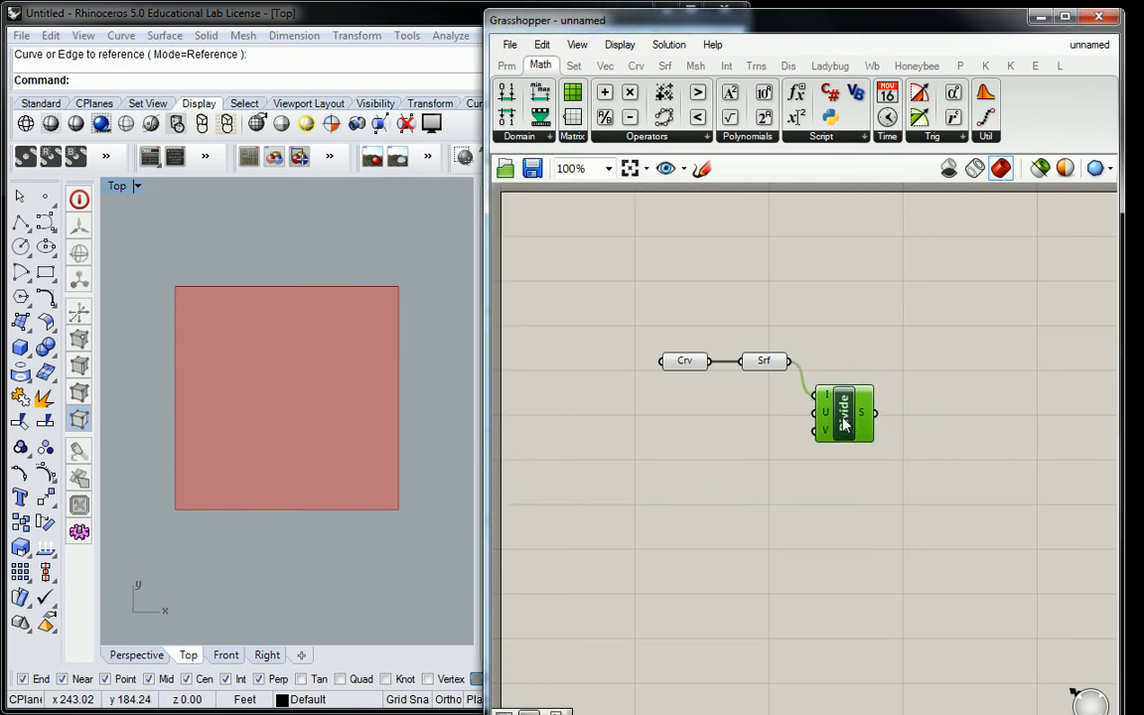
Add an Isotrim component, connecting the Surface parameter to its S input and the Divide Domain² output to its D input.
{"action": "left_click", "coordinate": [665, 65]}
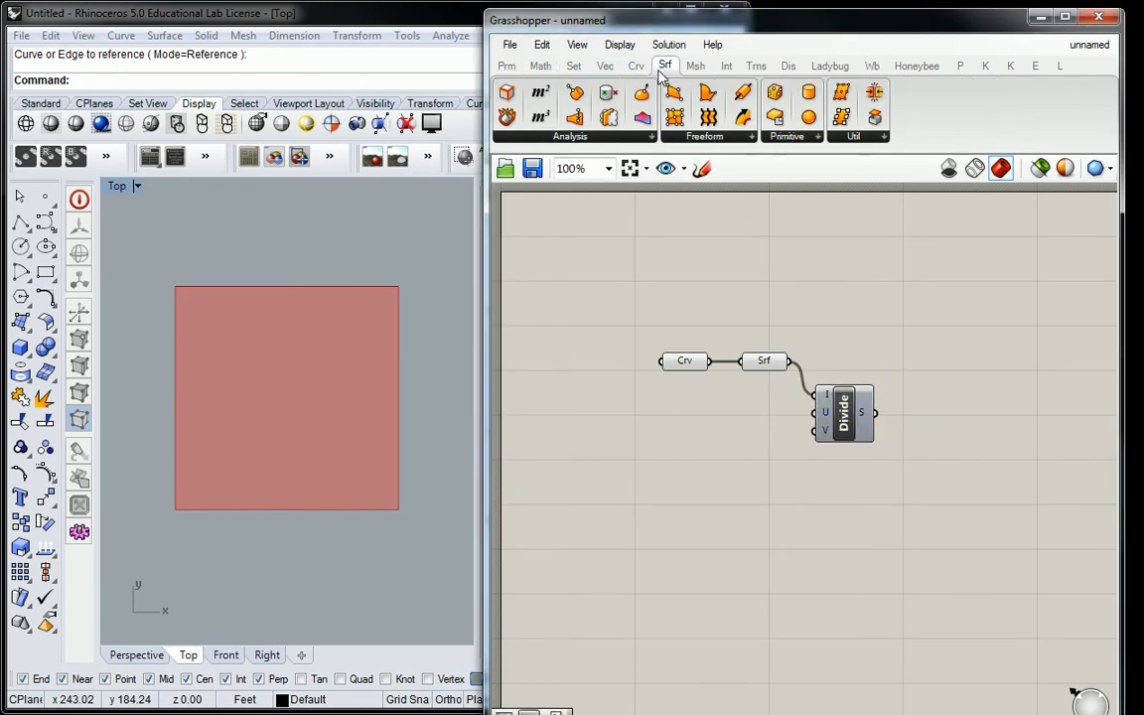
{"action": "left_click", "coordinate": [856, 136]}
{"action": "left_click_drag", "start_coordinate": [874, 248], "coordinate": [931, 376]}
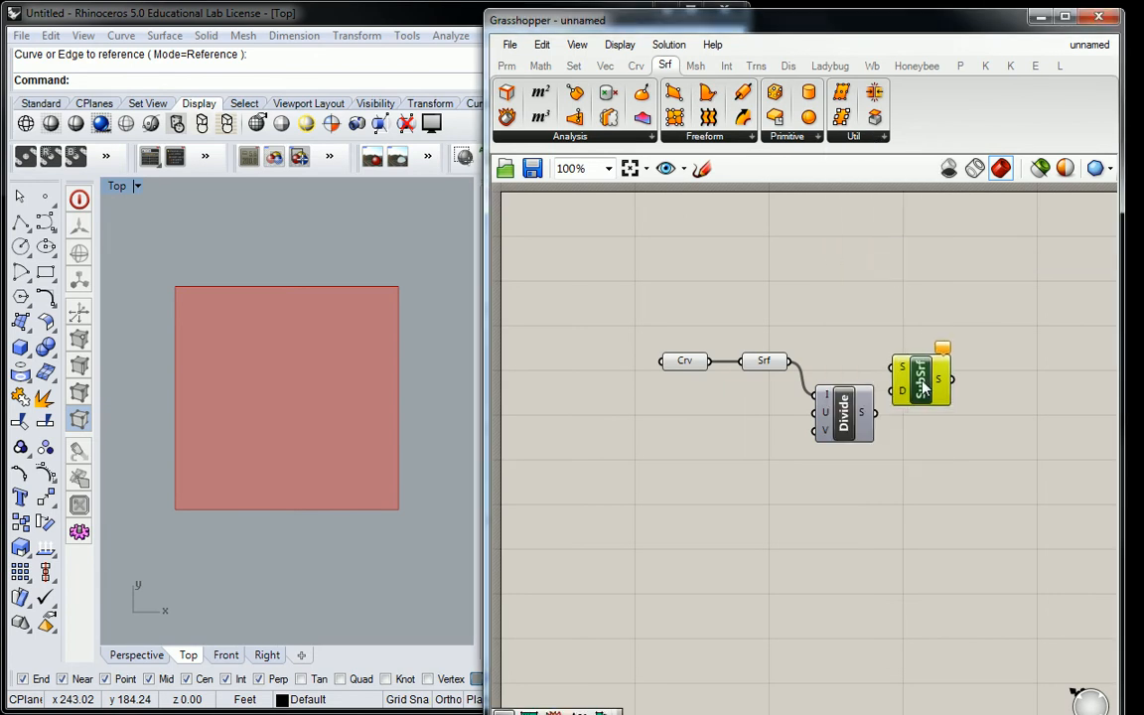
{"action": "left_click_drag", "start_coordinate": [790, 360], "coordinate": [907, 361]}
{"action": "left_click_drag", "start_coordinate": [875, 412], "coordinate": [911, 385]}
{"action": "left_click", "coordinate": [723, 412]}
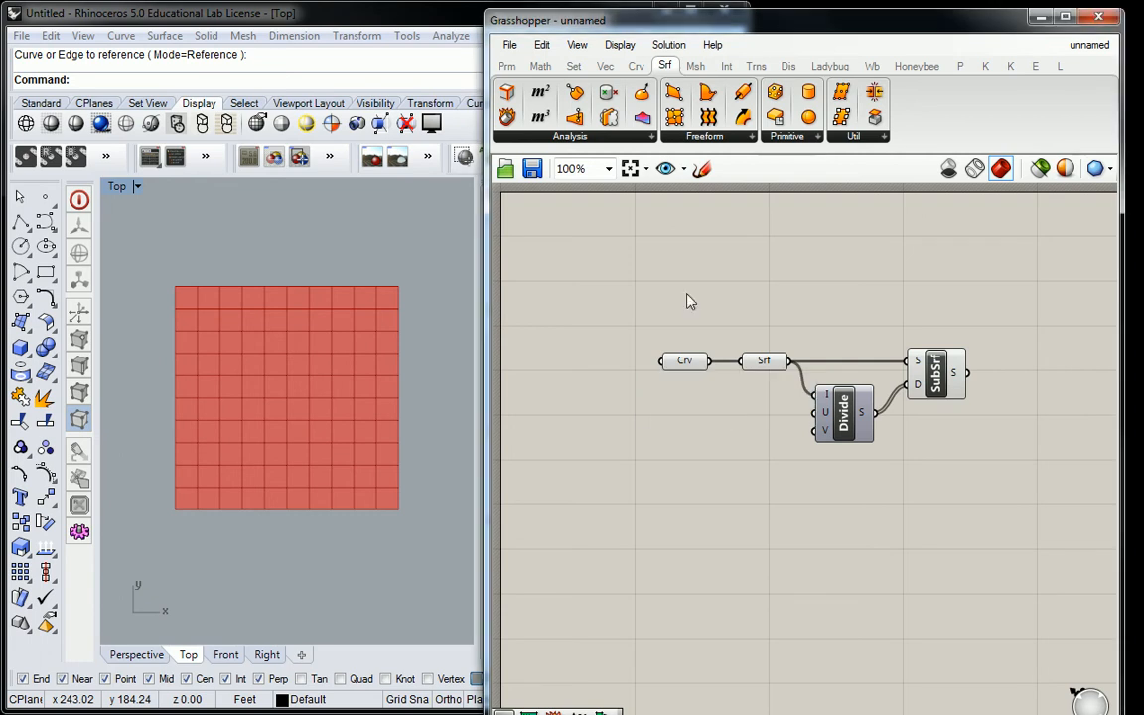
Add a panel with the value 6 and connect it to both the U and V inputs of Divide Domain².
{"action": "left_click", "coordinate": [505, 66]}
{"action": "left_click_drag", "start_coordinate": [663, 109], "coordinate": [731, 421]}
{"action": "left_click_drag", "start_coordinate": [797, 455], "coordinate": [703, 387]}
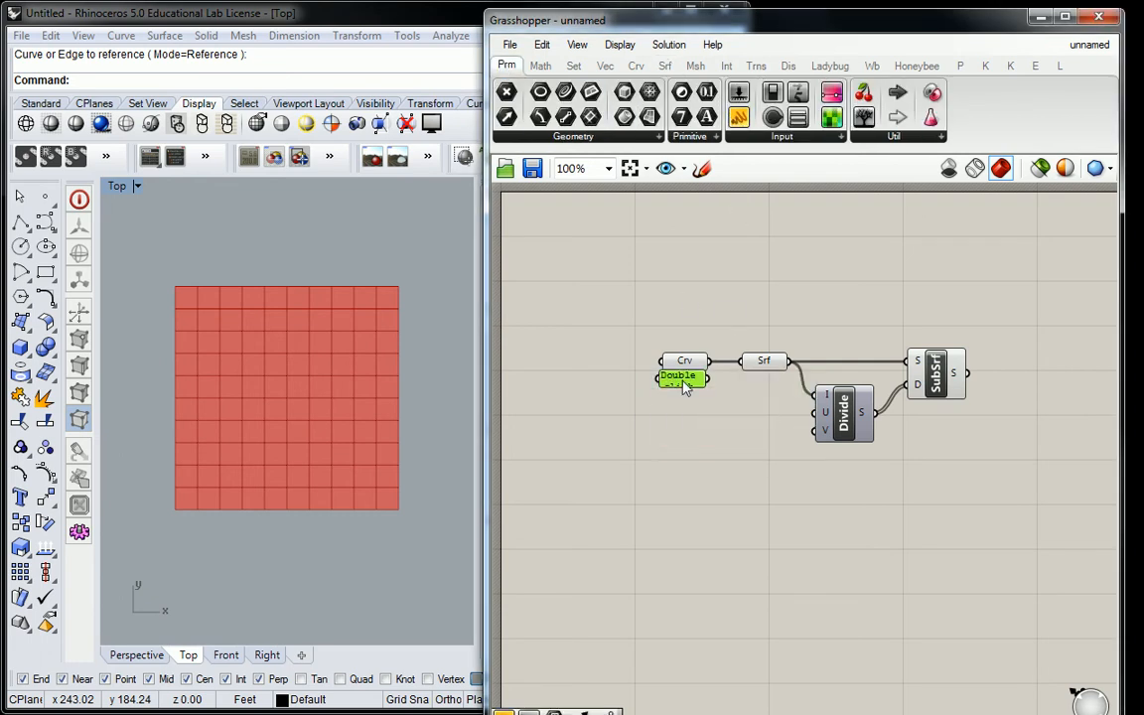
{"action": "double_click", "coordinate": [683, 381]}
{"action": "type", "text": "6"}
{"action": "left_click", "coordinate": [729, 517]}
{"action": "left_click_drag", "start_coordinate": [732, 417], "coordinate": [817, 430]}
{"action": "left_click_drag", "start_coordinate": [748, 421], "coordinate": [761, 427]}
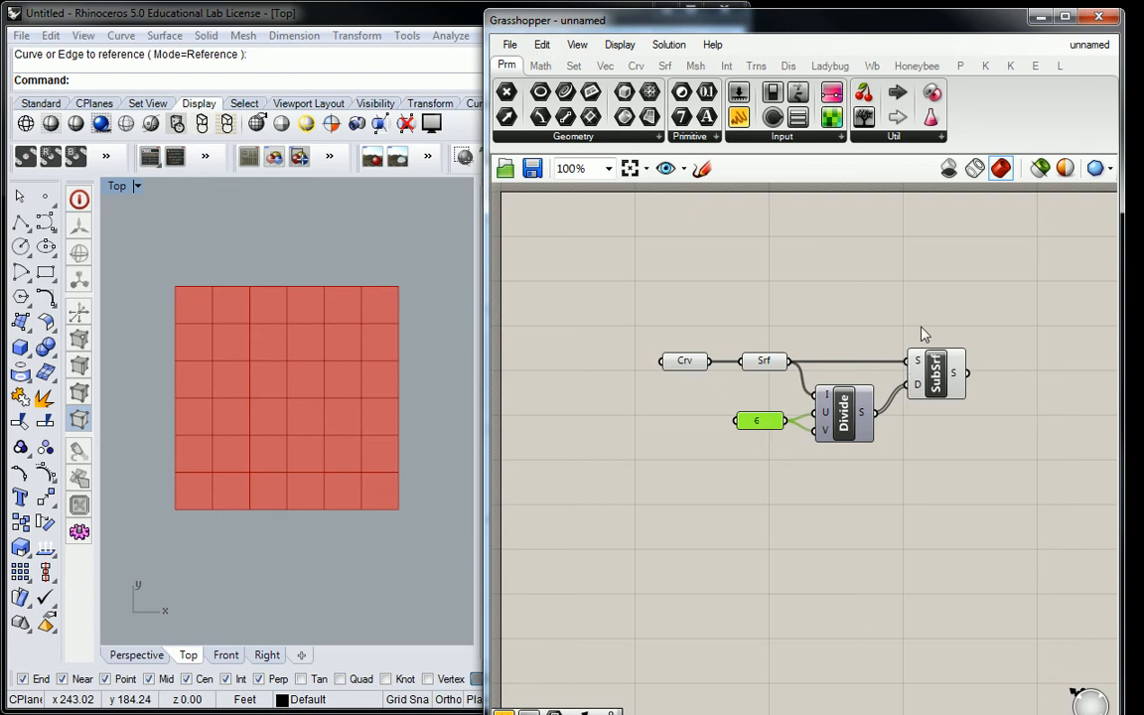
Add a Construct Domain² component with U0, U1, V0 and V1 inputs below the Isotrim component.
{"action": "right_click_drag", "start_coordinate": [923, 331], "coordinate": [679, 327]}
{"action": "left_click", "coordinate": [544, 68]}
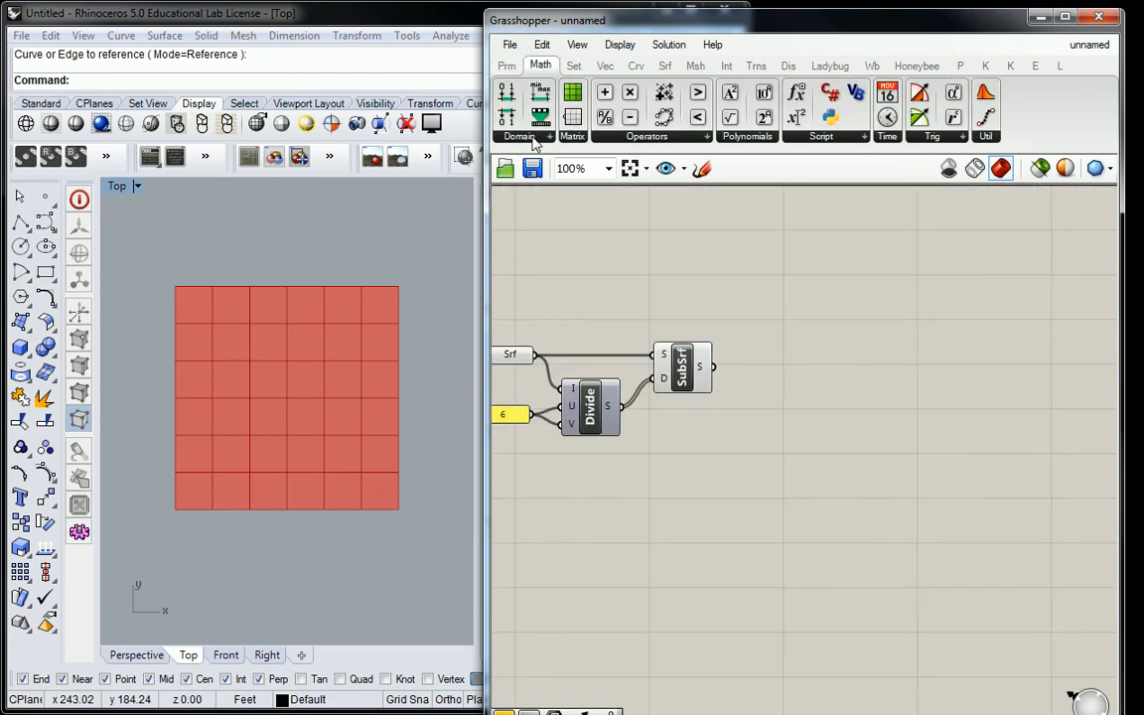
{"action": "left_click", "coordinate": [525, 137]}
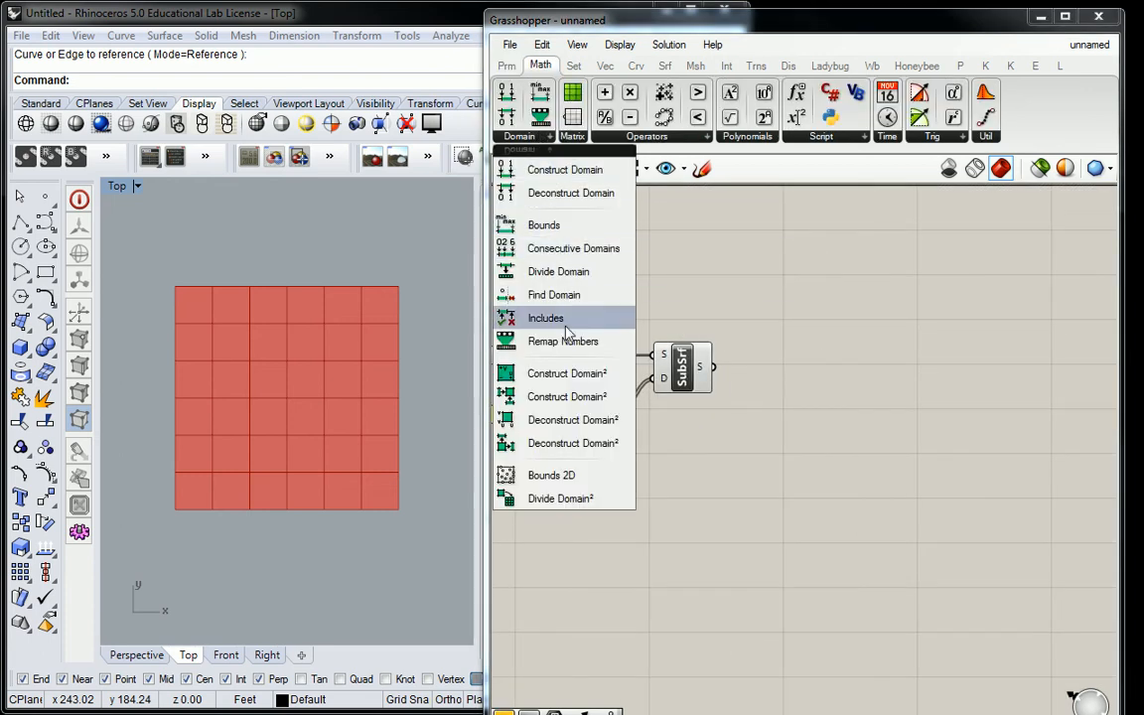
{"action": "left_click_drag", "start_coordinate": [565, 375], "coordinate": [780, 483]}
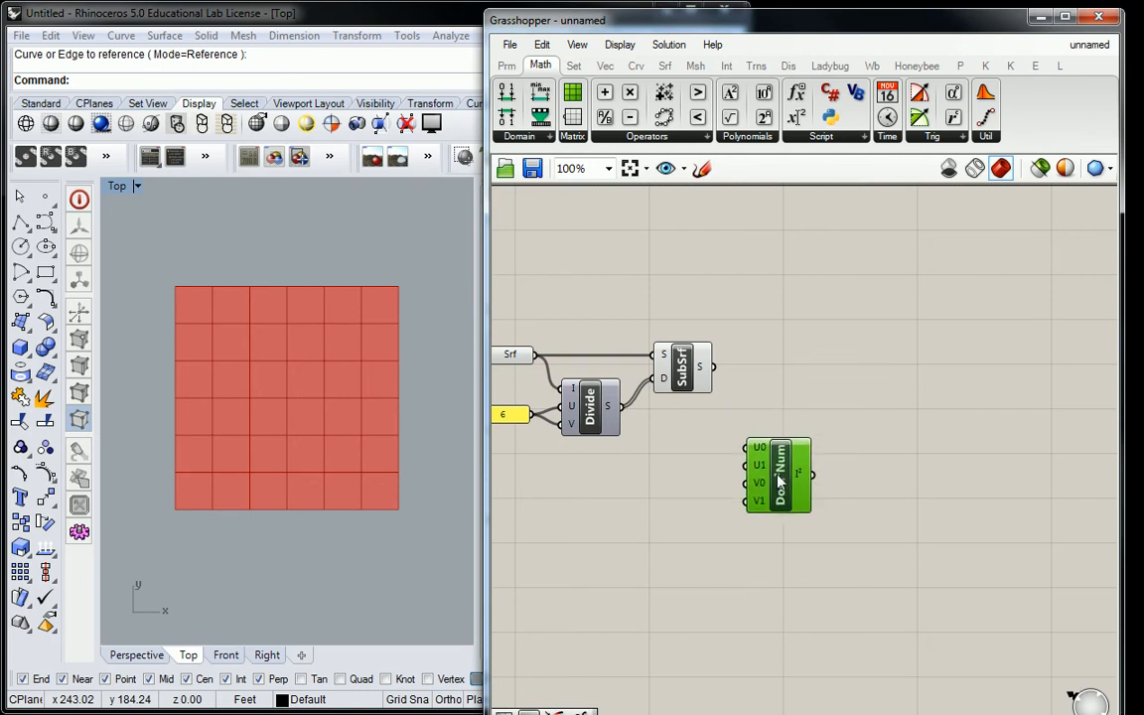
Add a second Isotrim component, feeding the first Isotrim's output into S and the Construct Domain² output into D.
{"action": "left_click", "coordinate": [664, 66]}
{"action": "left_click", "coordinate": [856, 137]}
{"action": "left_click_drag", "start_coordinate": [876, 248], "coordinate": [884, 358]}
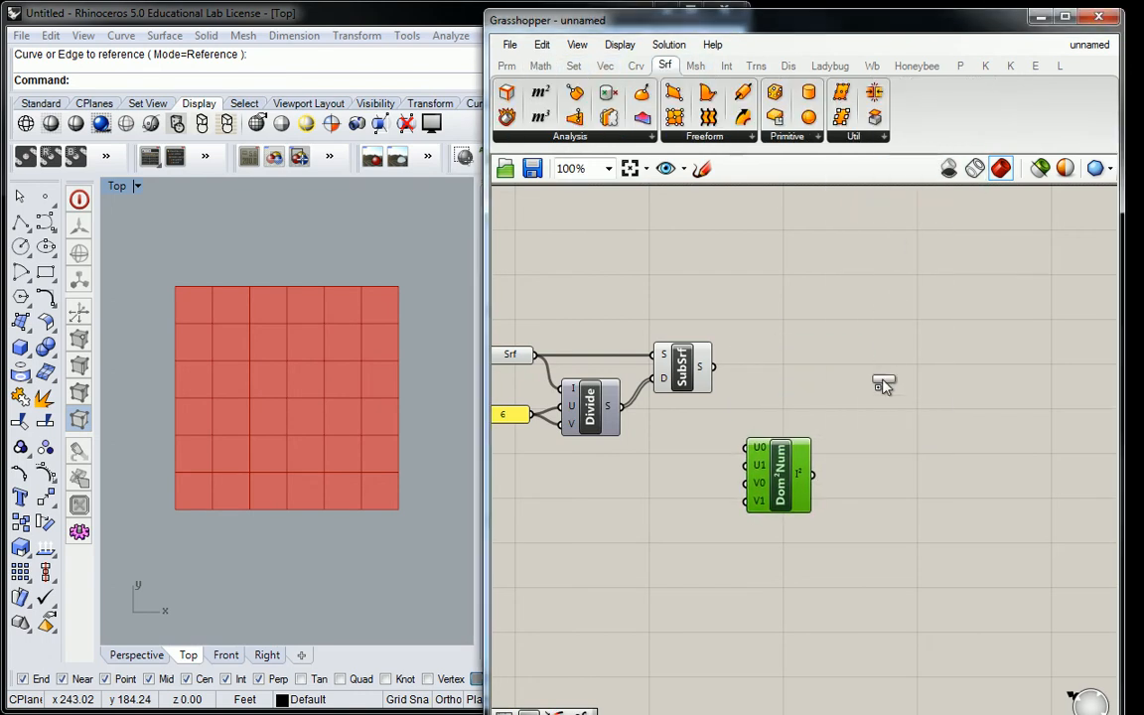
{"action": "left_click_drag", "start_coordinate": [732, 375], "coordinate": [854, 368]}
{"action": "left_click_drag", "start_coordinate": [813, 474], "coordinate": [853, 390]}
{"action": "left_click", "coordinate": [881, 385]}
{"action": "right_click_drag", "start_coordinate": [755, 431], "coordinate": [876, 402]}
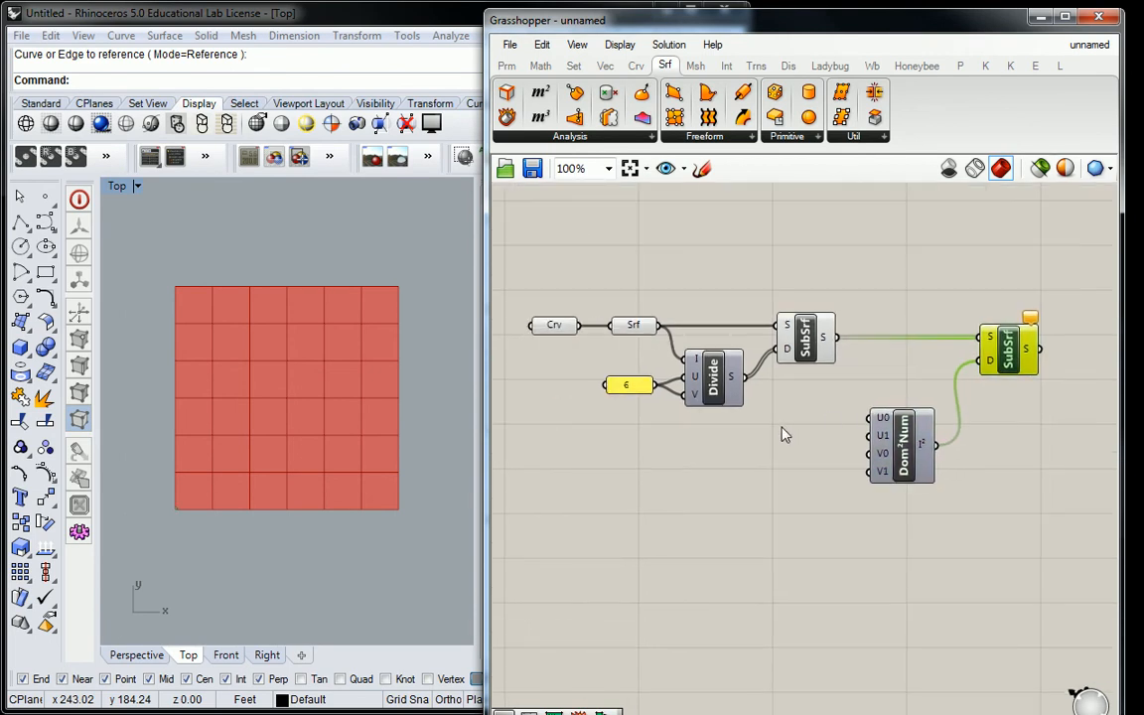
Create a number slider from 0 to 1.00, make three copies, and wire the four sliders to U0, U1, V0 and V1.
{"action": "left_click_drag", "start_coordinate": [897, 436], "coordinate": [891, 459]}
{"action": "double_click", "coordinate": [755, 444]}
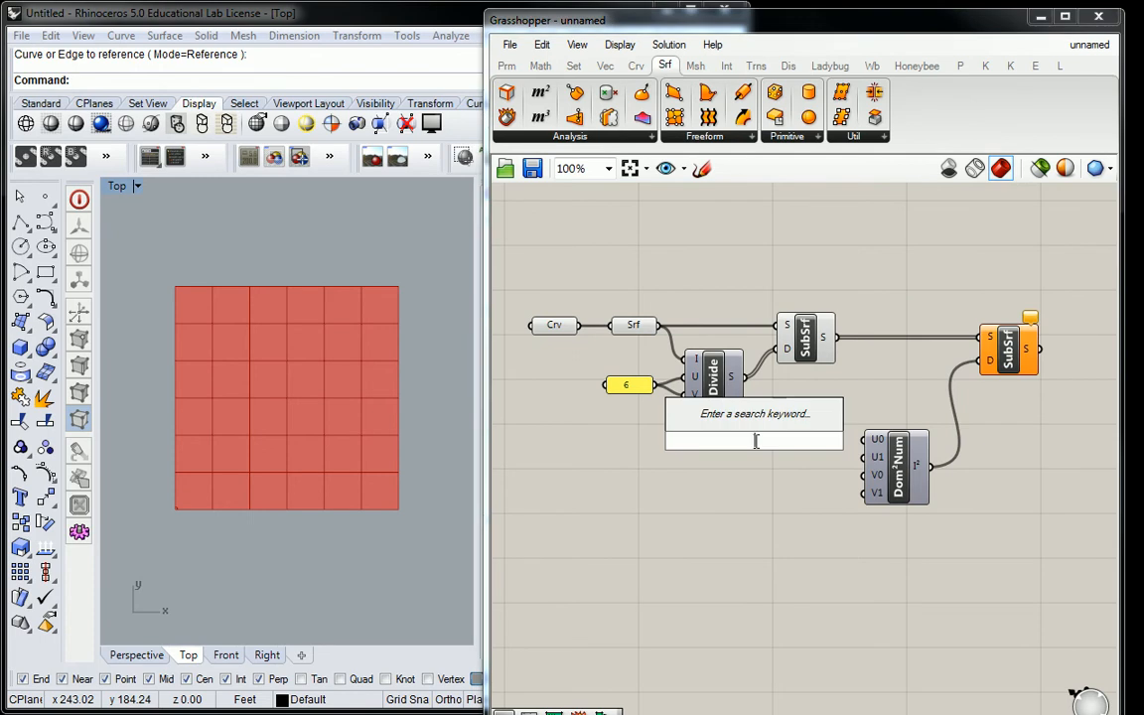
{"action": "type", "text": "0<1.00"}
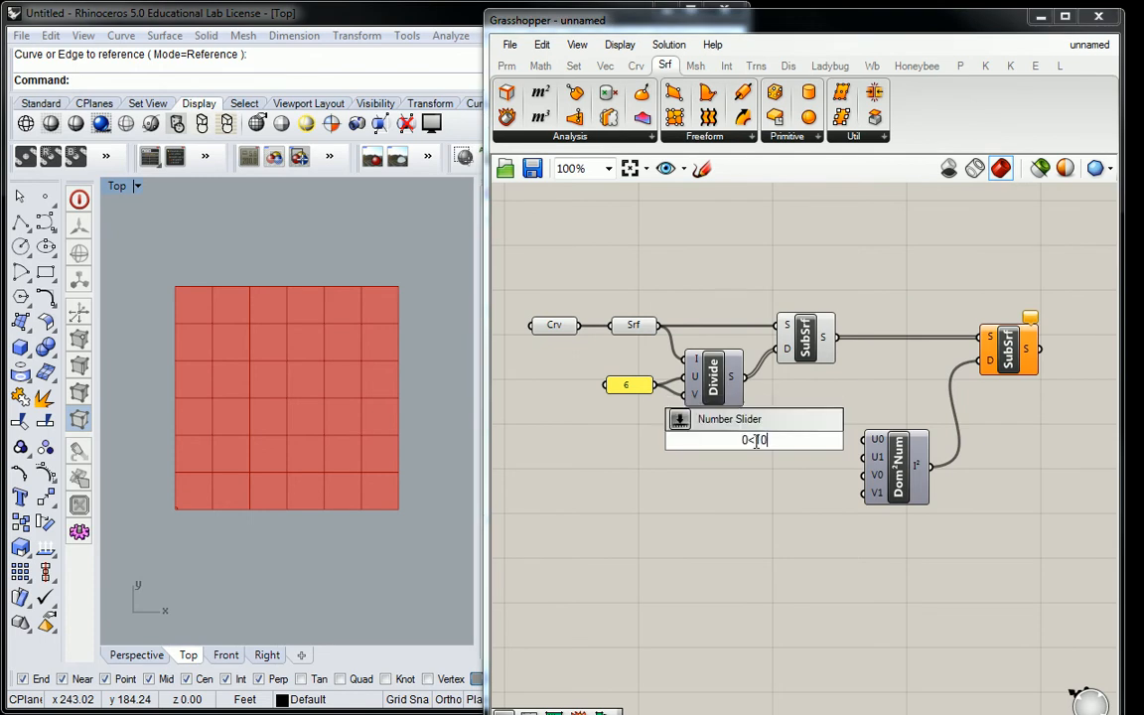
{"action": "key", "text": "Return"}
{"action": "left_click", "coordinate": [754, 447]}
{"action": "key", "text": "ctrl+c"}
{"action": "key", "text": "ctrl+v"}
{"action": "key", "text": "ctrl+v"}
{"action": "key", "text": "ctrl+v"}
{"action": "left_click_drag", "start_coordinate": [806, 475], "coordinate": [792, 515]}
{"action": "left_click_drag", "start_coordinate": [784, 457], "coordinate": [865, 493]}
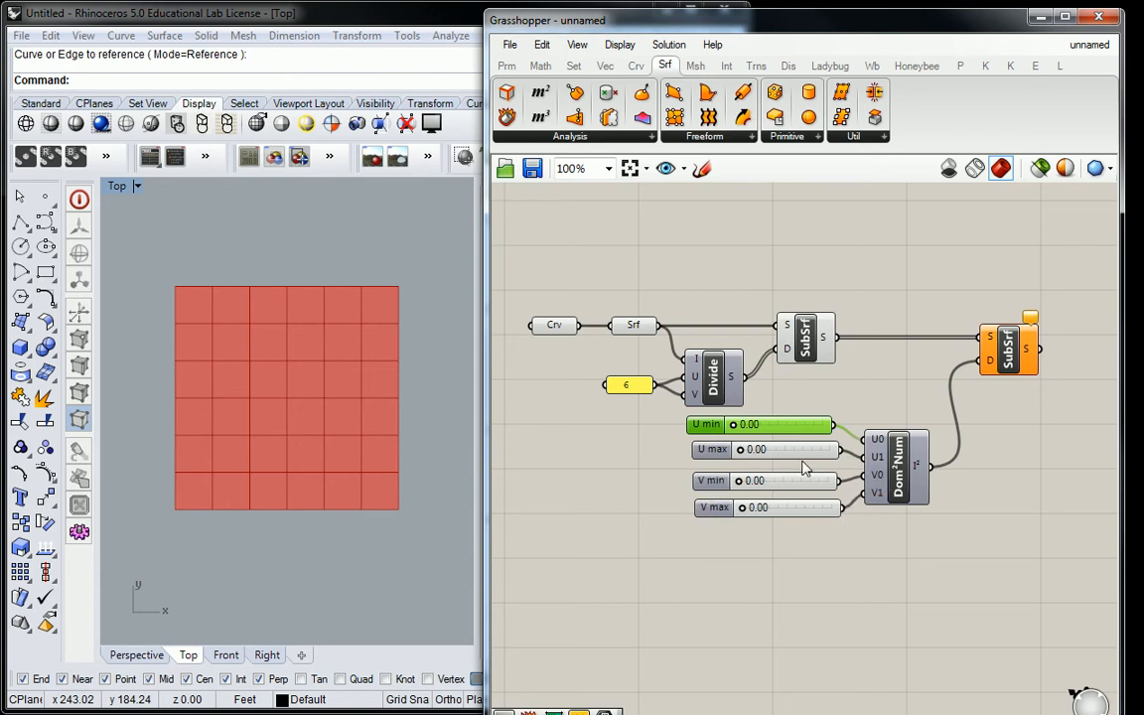
Set the U min slider to 0.05 and the U max slider to 0.95.
{"action": "double_click", "coordinate": [753, 423]}
{"action": "key", "text": "BackSpace"}
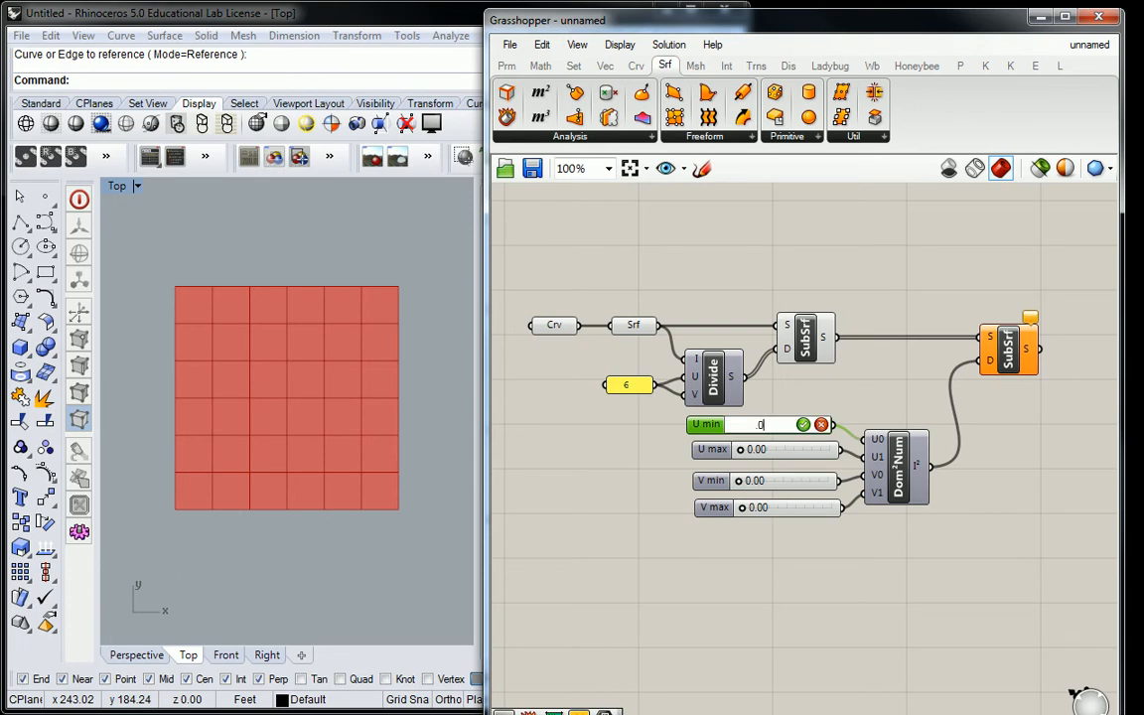
{"action": "left_click", "coordinate": [803, 427]}
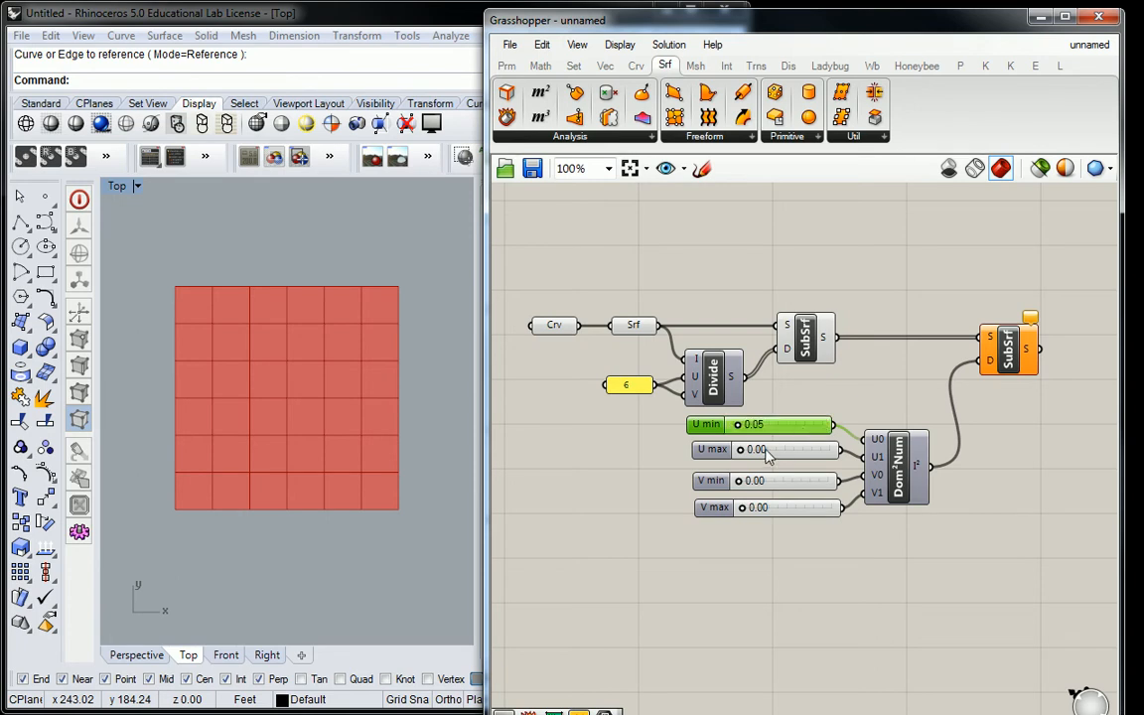
{"action": "double_click", "coordinate": [766, 450]}
{"action": "key", "text": "BackSpace"}
{"action": "type", "text": ".95"}
{"action": "key", "text": "Return"}
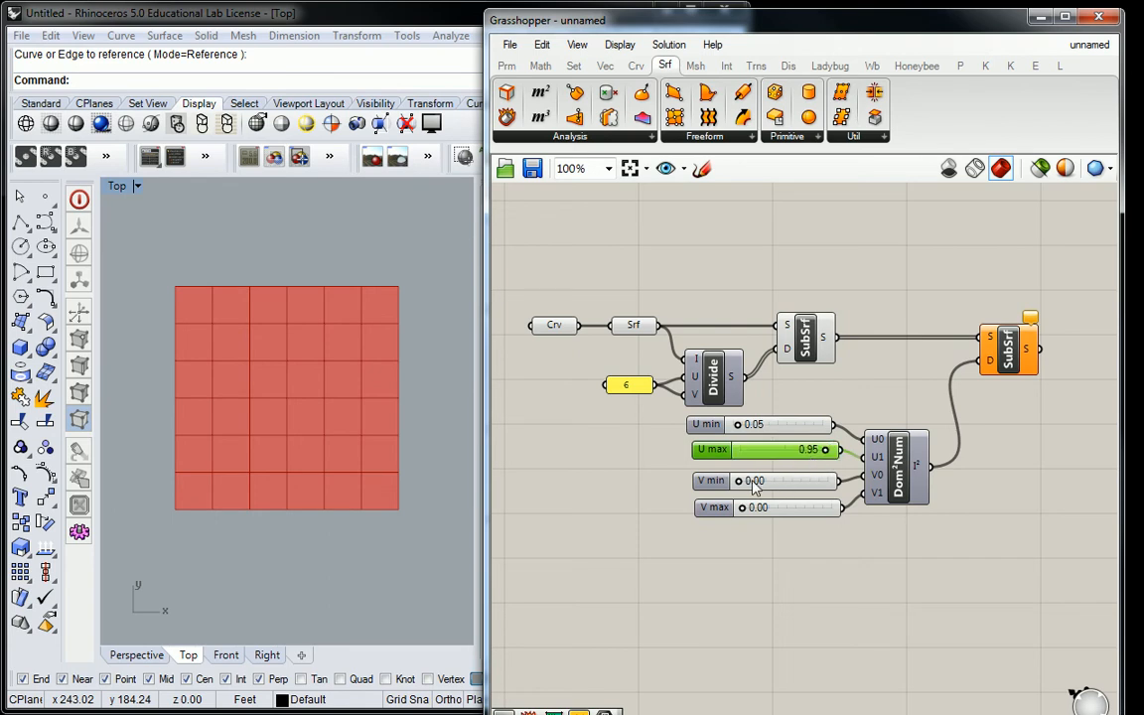
Set the V min slider to 0.05 and the V max slider to 0.95.
{"action": "double_click", "coordinate": [751, 482]}
{"action": "key", "text": "BackSpace"}
{"action": "key", "text": "Return"}
{"action": "double_click", "coordinate": [761, 508]}
{"action": "key", "text": "BackSpace"}
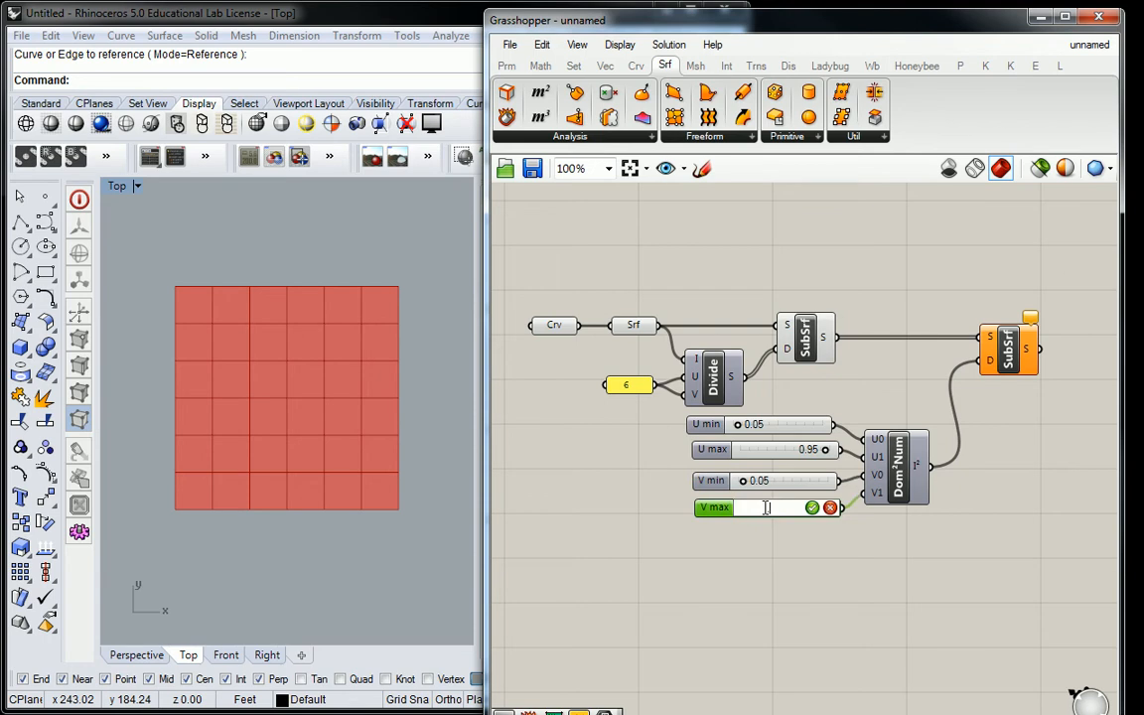
{"action": "type", "text": ".95"}
{"action": "key", "text": "Return"}
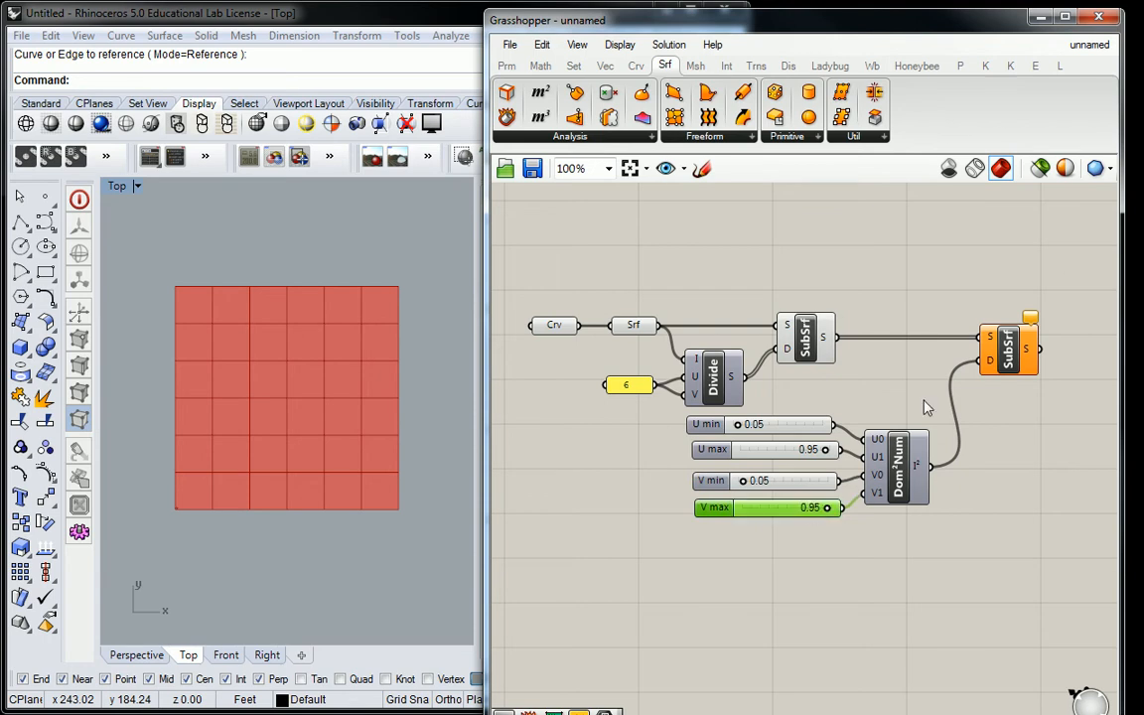
Reparameterize the S input of the second Isotrim component and highlight its inset panels in the Top viewport.
{"action": "right_click", "coordinate": [991, 340]}
{"action": "left_click", "coordinate": [995, 475]}
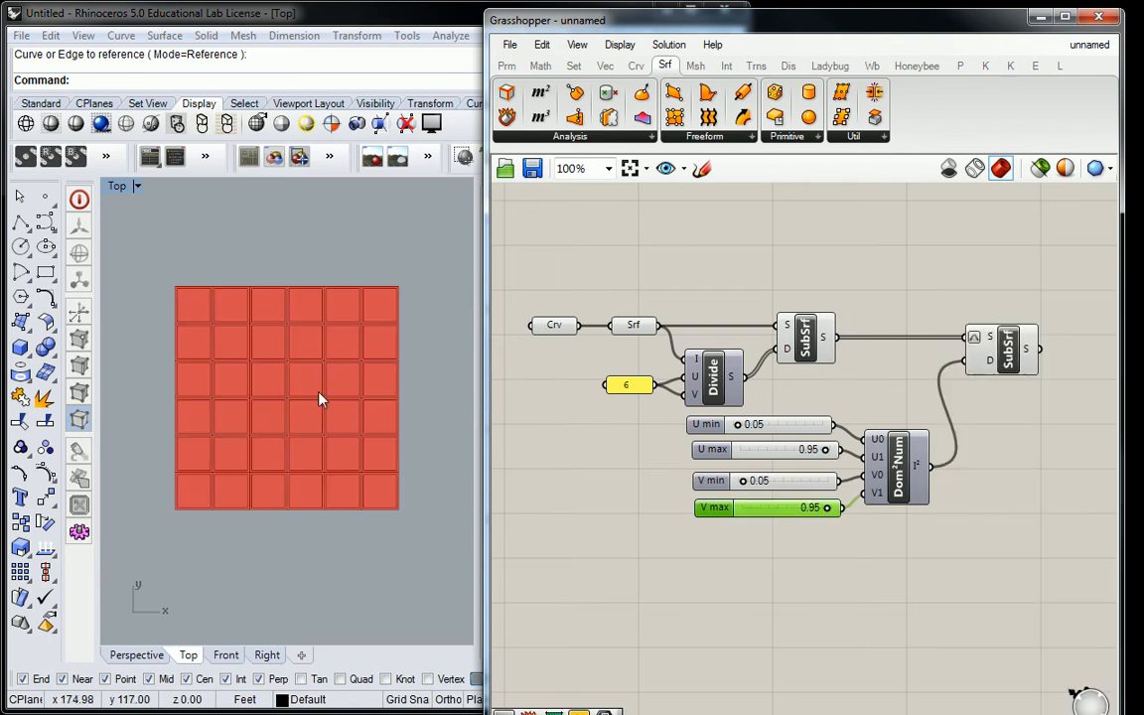
{"action": "scroll", "coordinate": [322, 377], "scroll_direction": "up", "scroll_amount": 4}
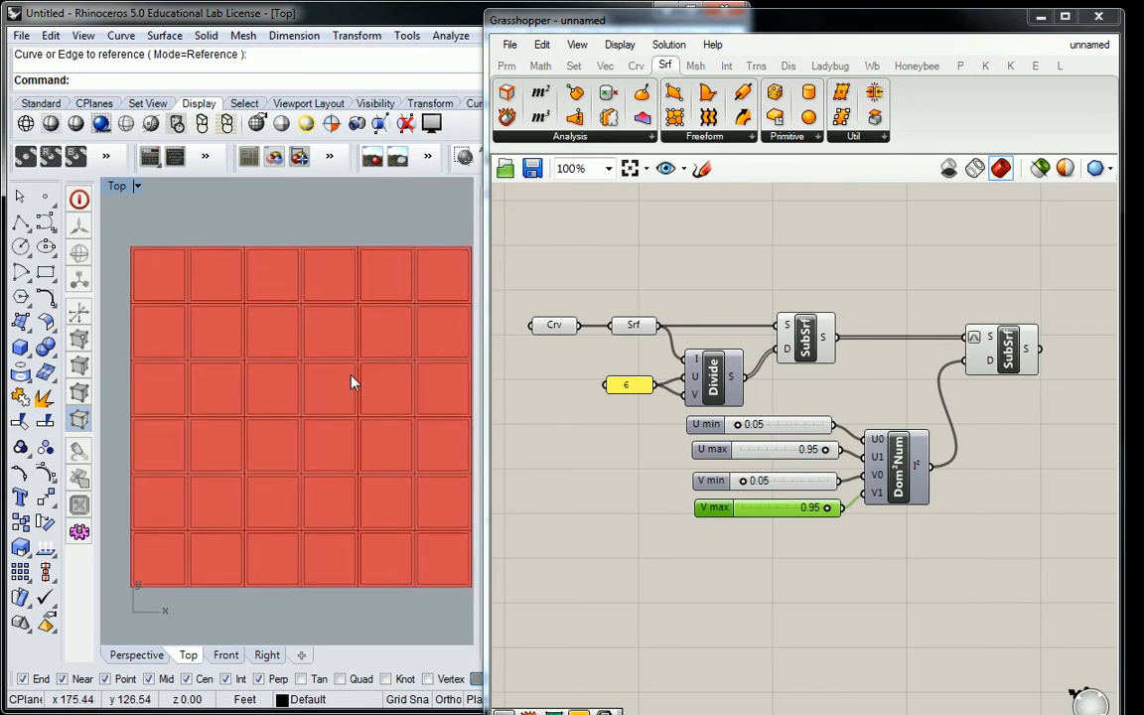
{"action": "left_click", "coordinate": [1010, 343]}
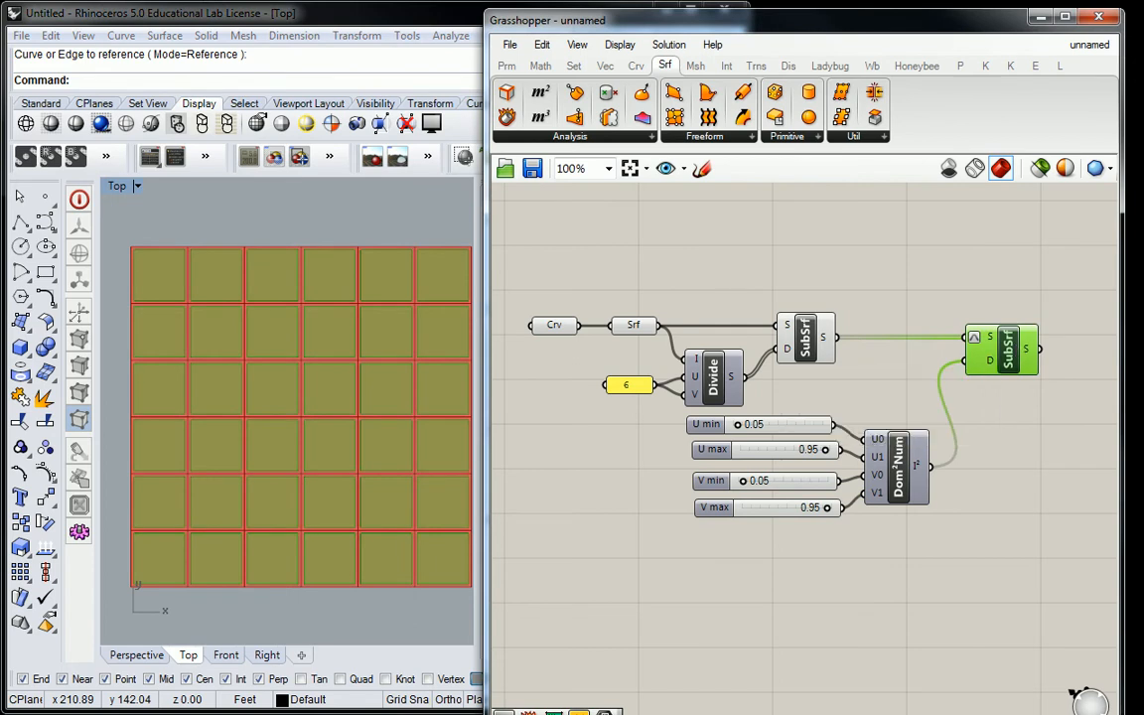
{"action": "left_click_drag", "start_coordinate": [992, 714], "coordinate": [1142, 69]}
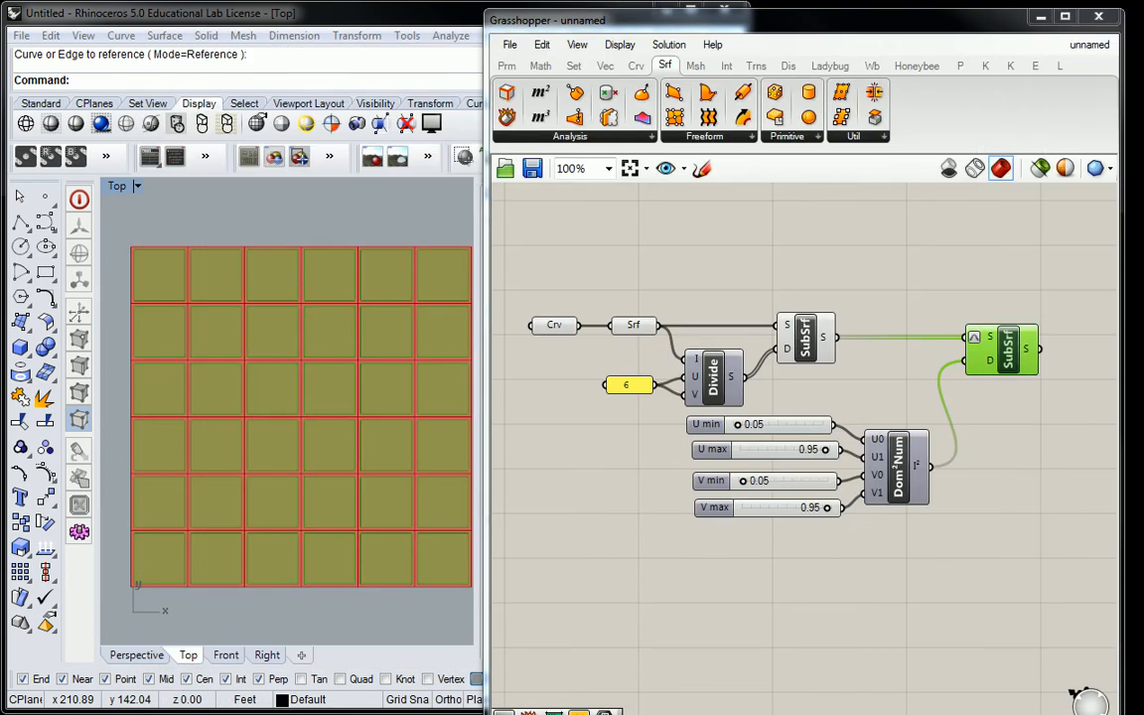
Set the U min slider to 0.10 and the U max slider to 0.90.
{"action": "double_click", "coordinate": [759, 425]}
{"action": "key", "text": "BackSpace"}
{"action": "type", "text": ".1"}
{"action": "left_click", "coordinate": [802, 425]}
{"action": "double_click", "coordinate": [826, 450]}
{"action": "type", "text": ".9"}
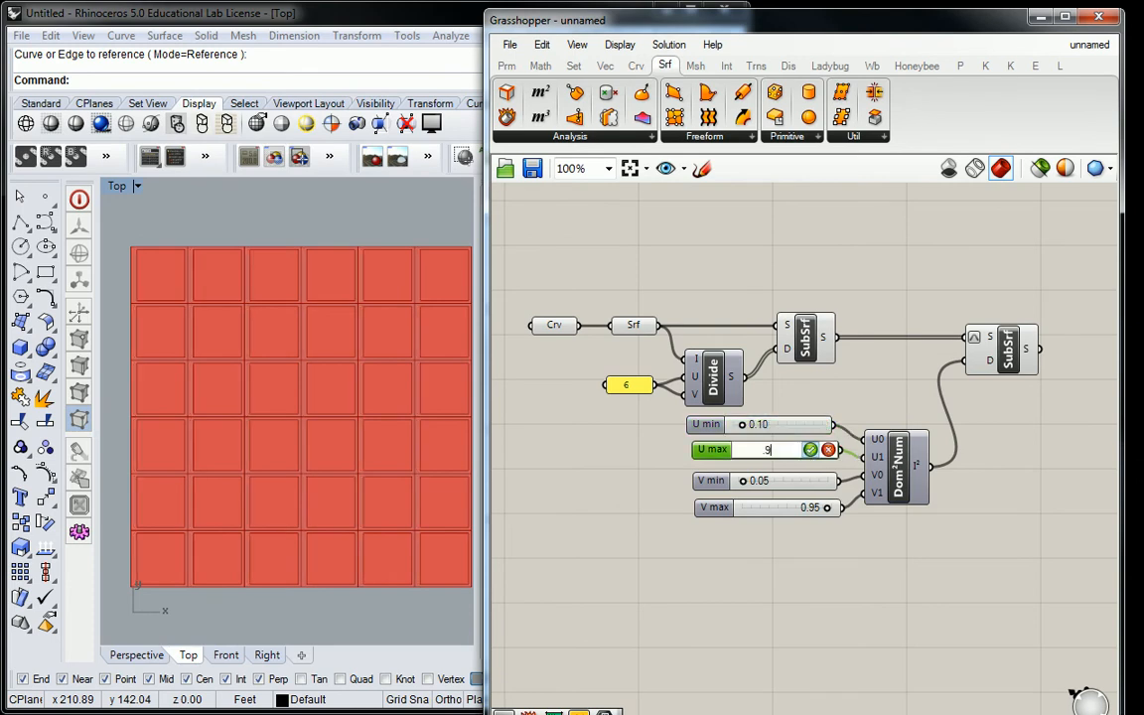
{"action": "left_click", "coordinate": [810, 449]}
Set the V min slider to 0.10 and the V max slider to 0.90, and highlight the resulting inset panels.
{"action": "double_click", "coordinate": [771, 481]}
{"action": "type", "text": ".1"}
{"action": "left_click", "coordinate": [809, 481]}
{"action": "double_click", "coordinate": [794, 507]}
{"action": "type", "text": ".9"}
{"action": "left_click", "coordinate": [811, 507]}
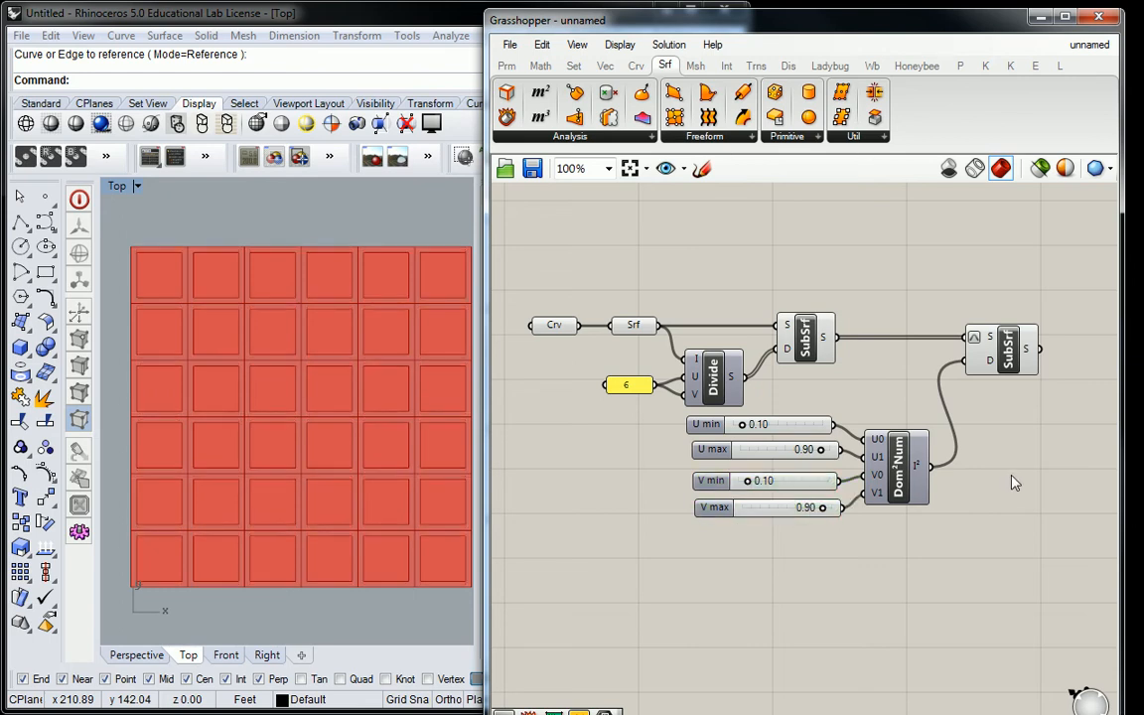
{"action": "left_click", "coordinate": [1008, 352]}
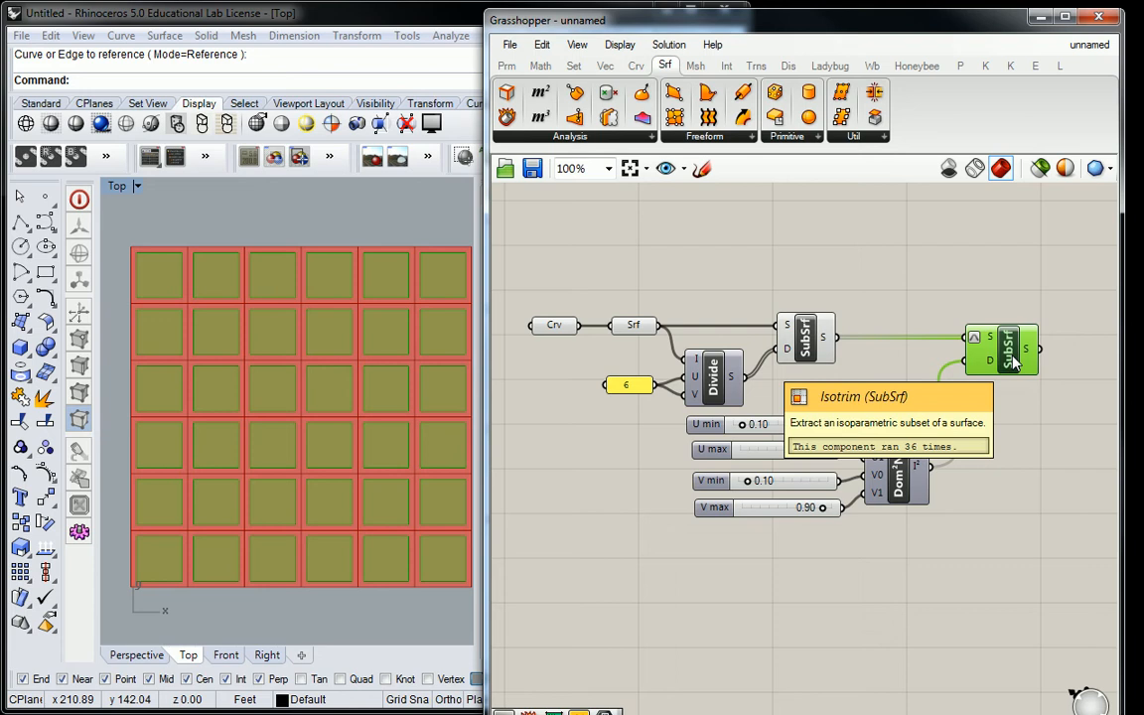
Add a Solid Difference component, connecting the first Isotrim's output to A and the second Isotrim's output to B.
{"action": "right_click_drag", "start_coordinate": [909, 318], "coordinate": [697, 324]}
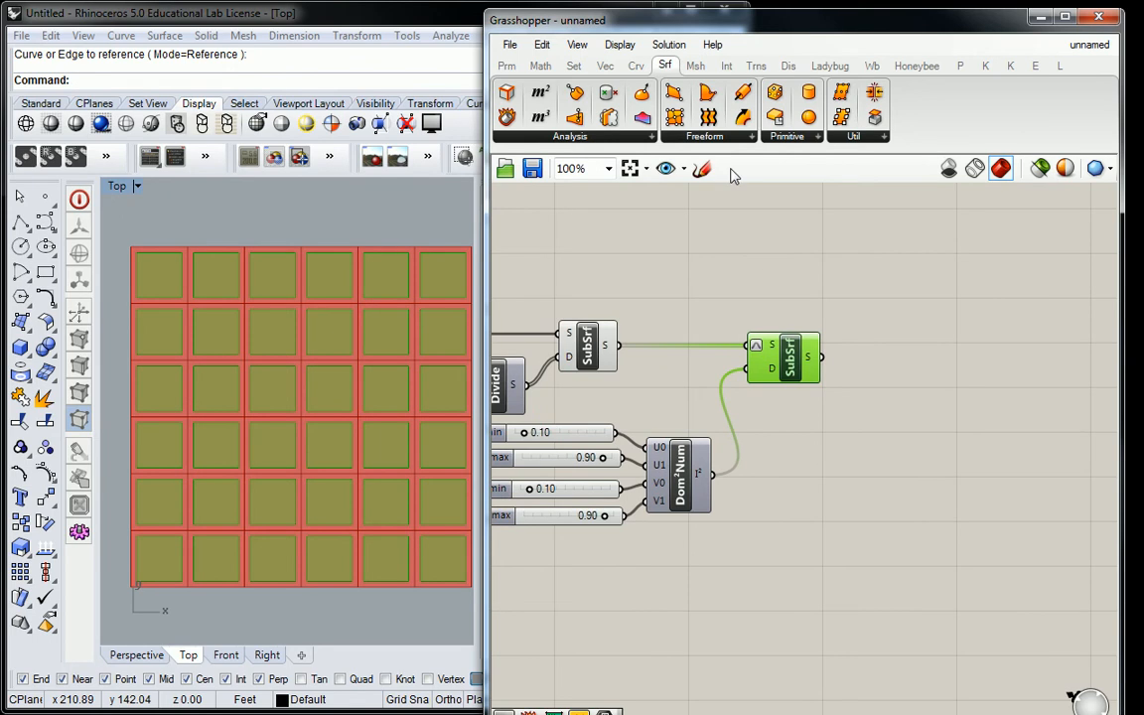
{"action": "left_click", "coordinate": [728, 210]}
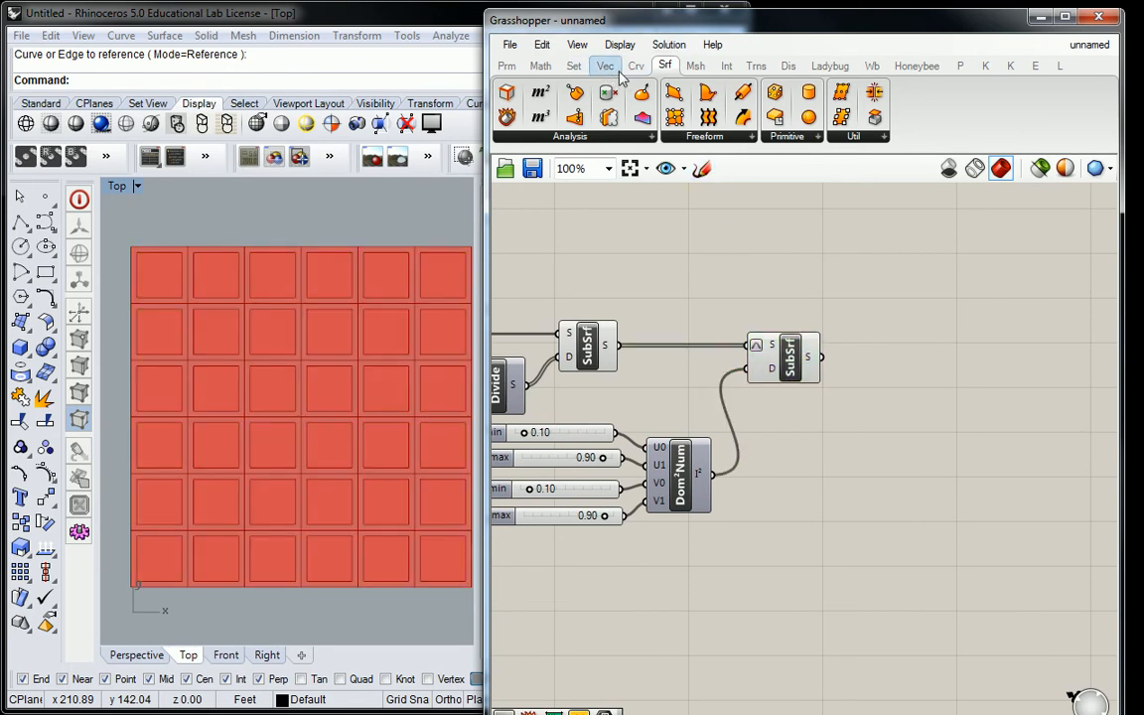
{"action": "left_click", "coordinate": [728, 66]}
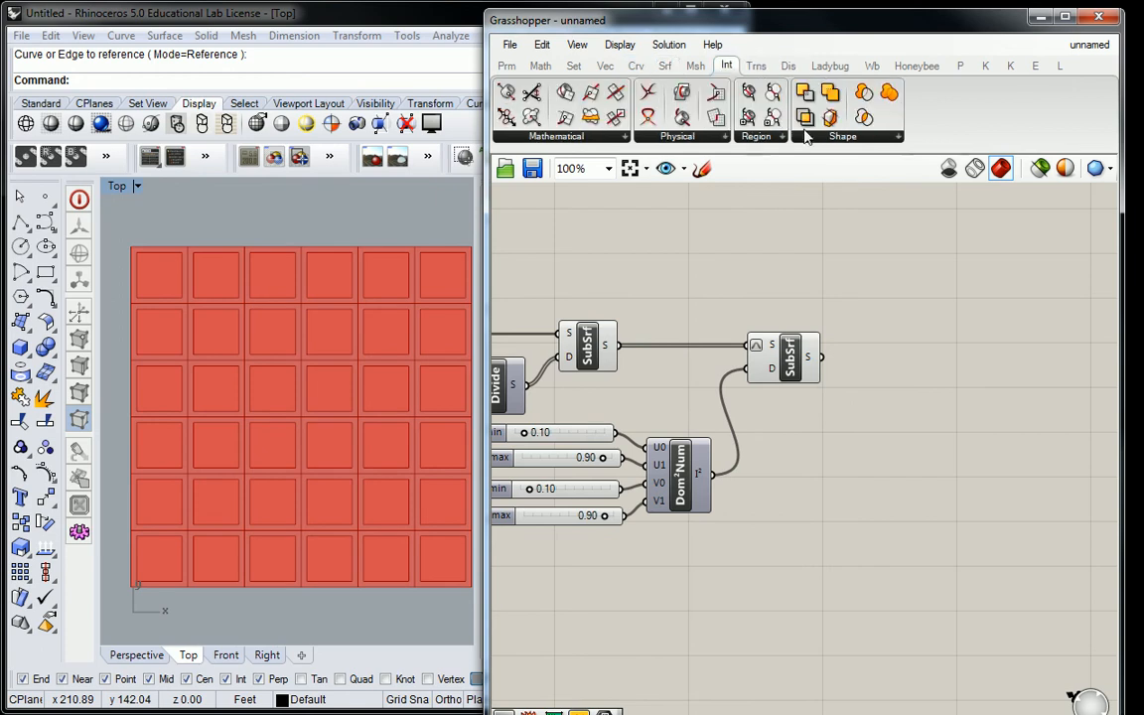
{"action": "left_click", "coordinate": [842, 136]}
{"action": "left_click", "coordinate": [859, 192]}
{"action": "left_click", "coordinate": [901, 285]}
{"action": "left_click", "coordinate": [598, 347]}
{"action": "left_click_drag", "start_coordinate": [616, 344], "coordinate": [878, 276]}
{"action": "left_click_drag", "start_coordinate": [828, 359], "coordinate": [880, 294]}
{"action": "left_click", "coordinate": [898, 283]}
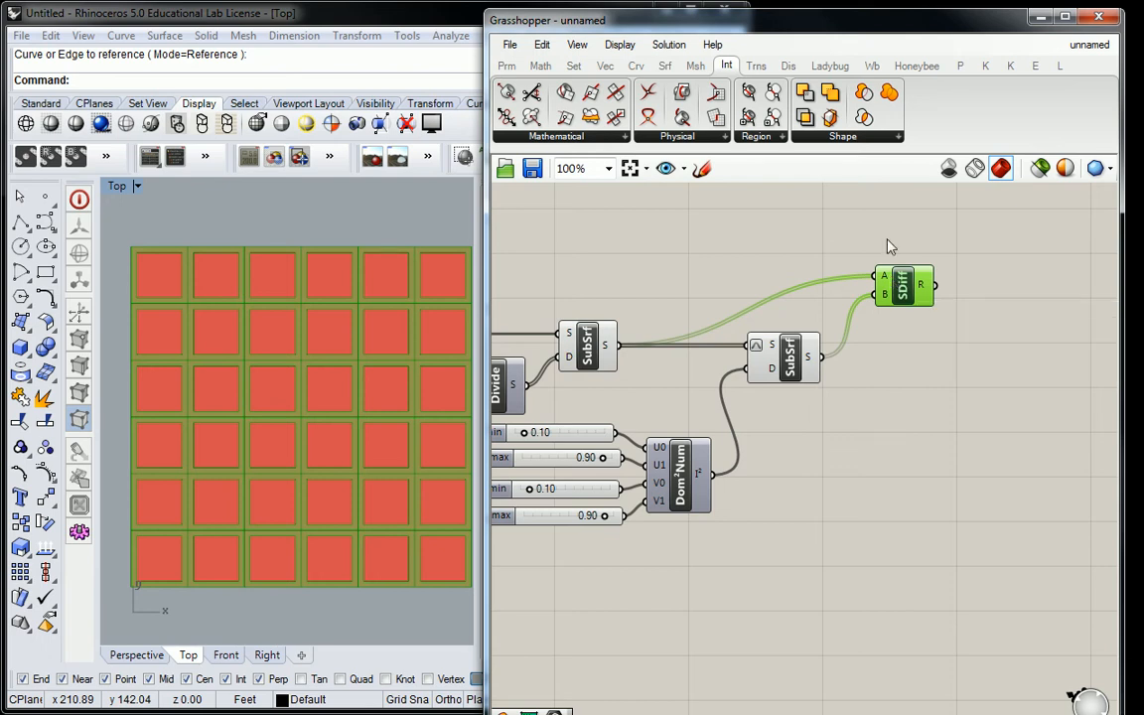
Duplicate the second Isotrim with its Construct Domain² and four sliders, and feed the original's output into the copied Isotrim's S input.
{"action": "left_click", "coordinate": [810, 376]}
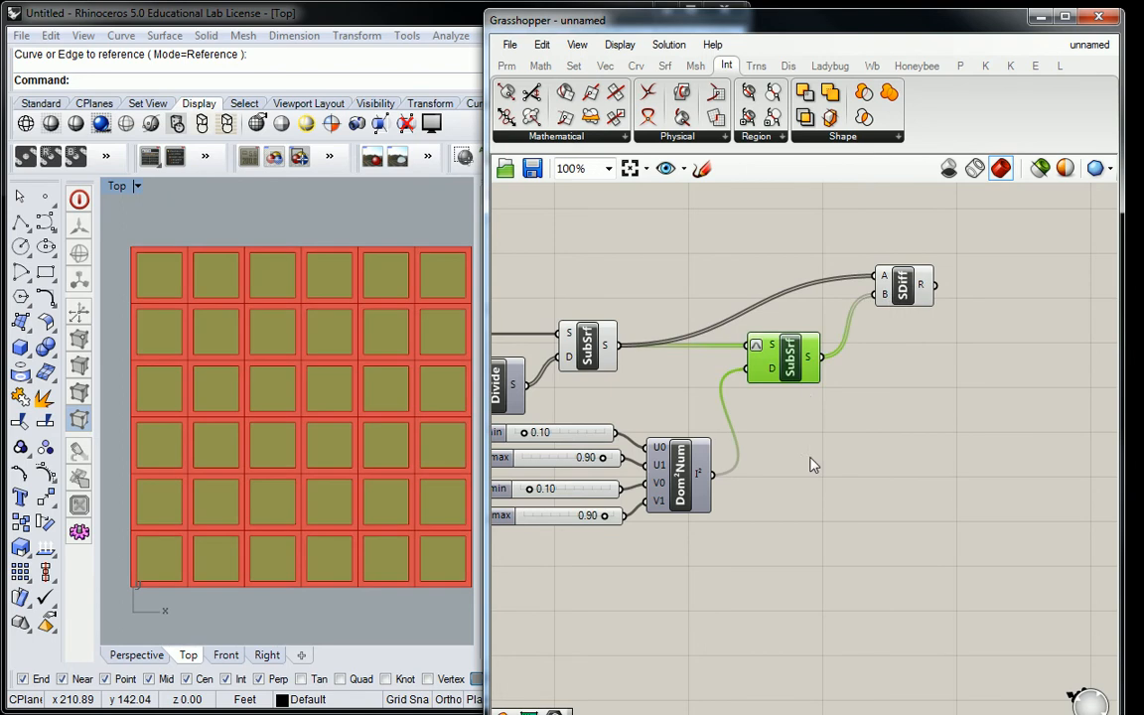
{"action": "right_click_drag", "start_coordinate": [810, 389], "coordinate": [836, 332]}
{"action": "left_click_drag", "start_coordinate": [730, 348], "coordinate": [621, 505], "text": "shift"}
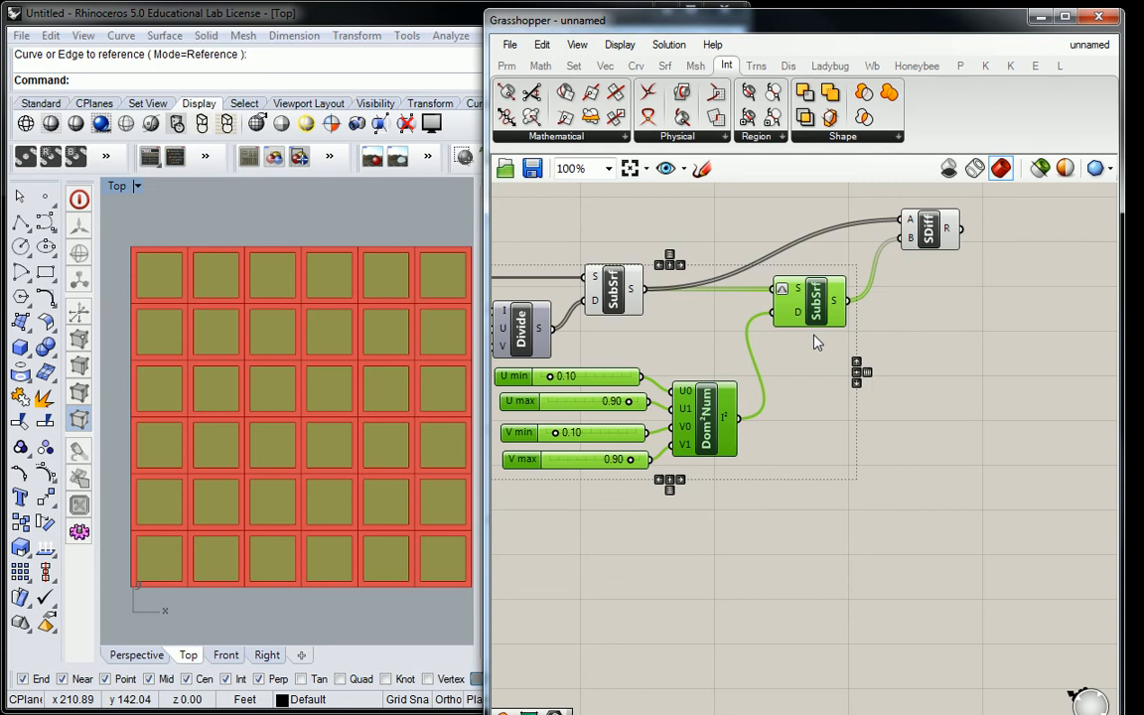
{"action": "left_click_drag", "start_coordinate": [801, 285], "coordinate": [953, 452], "text": "alt"}
{"action": "left_click", "coordinate": [897, 357]}
{"action": "left_click_drag", "start_coordinate": [847, 301], "coordinate": [925, 458]}
{"action": "right_click_drag", "start_coordinate": [941, 399], "coordinate": [936, 359]}
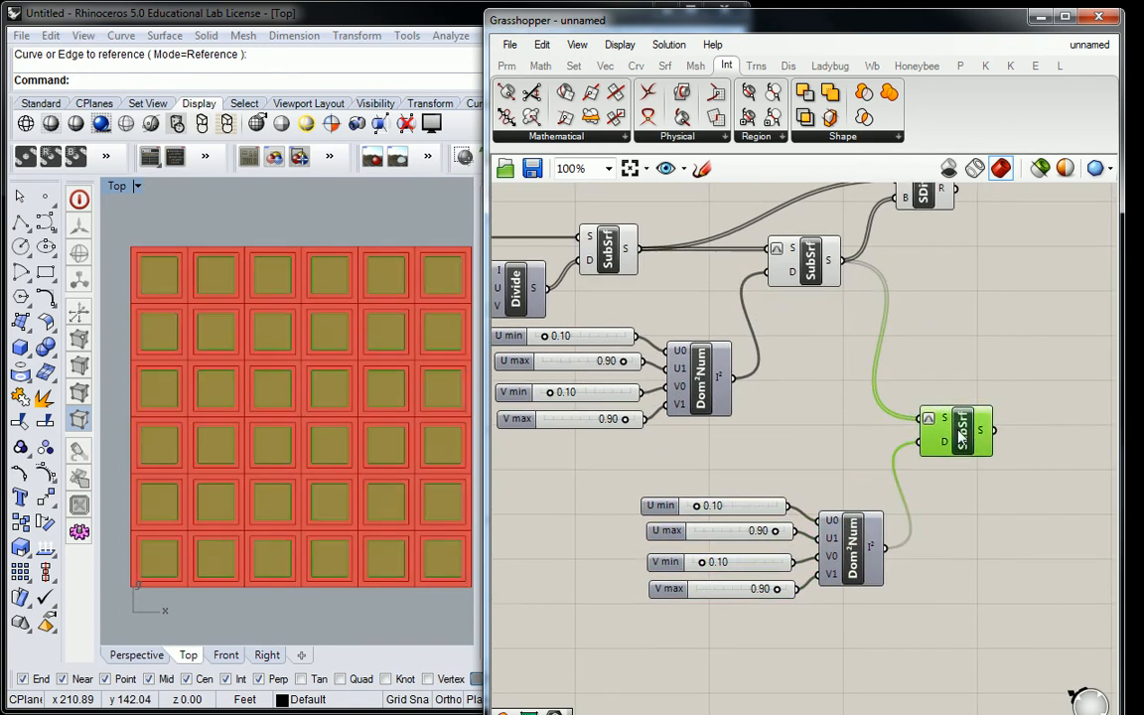
{"action": "left_click", "coordinate": [956, 430]}
Set the copied U min slider to 0.12 and the copied U max slider to 0.88.
{"action": "right_click_drag", "start_coordinate": [699, 438], "coordinate": [707, 422]}
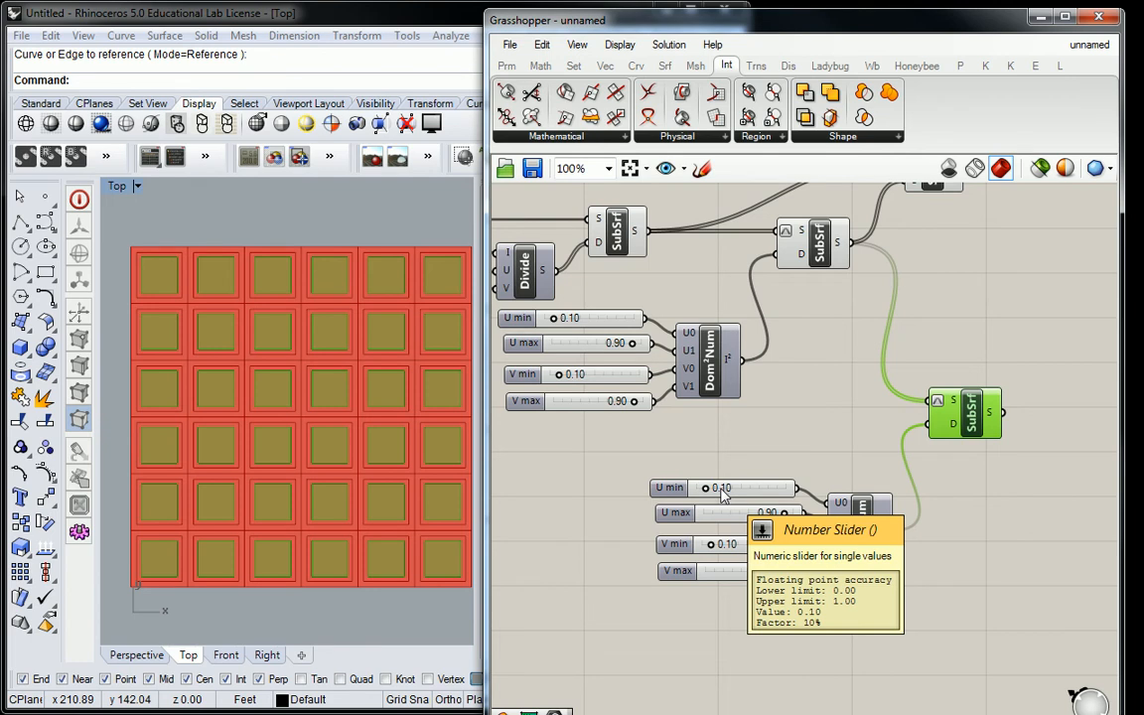
{"action": "double_click", "coordinate": [722, 490]}
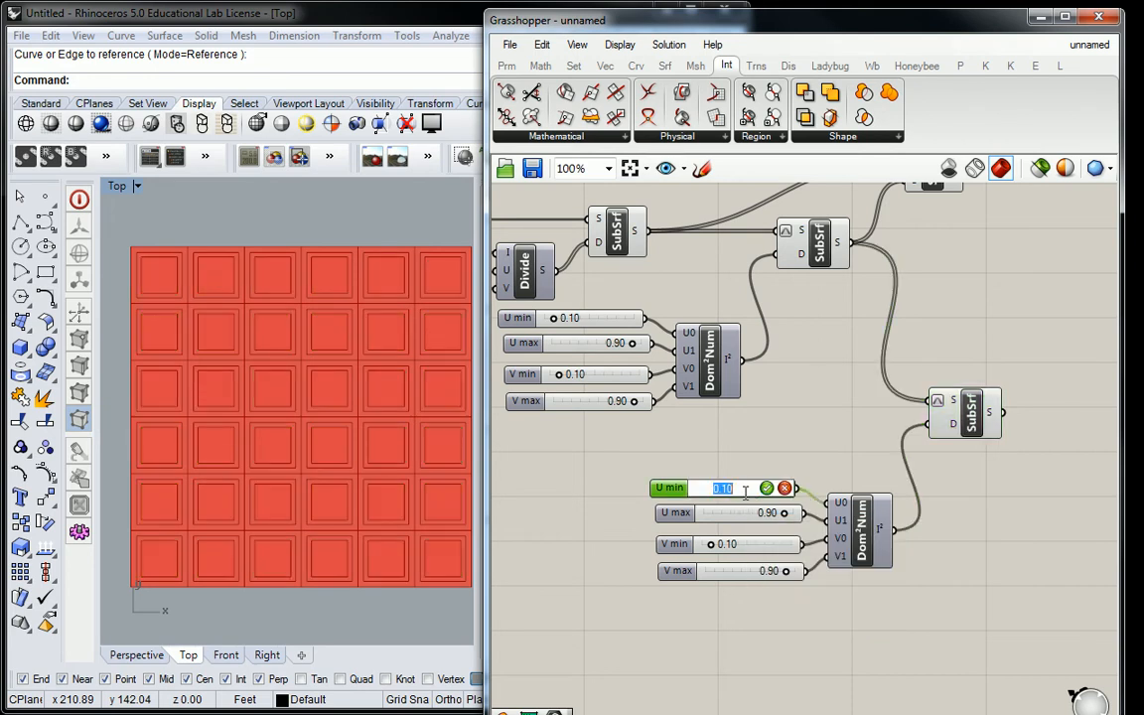
{"action": "type", "text": ".12"}
{"action": "left_click", "coordinate": [765, 488]}
{"action": "double_click", "coordinate": [772, 513]}
{"action": "type", "text": ".88"}
{"action": "left_click", "coordinate": [773, 513]}
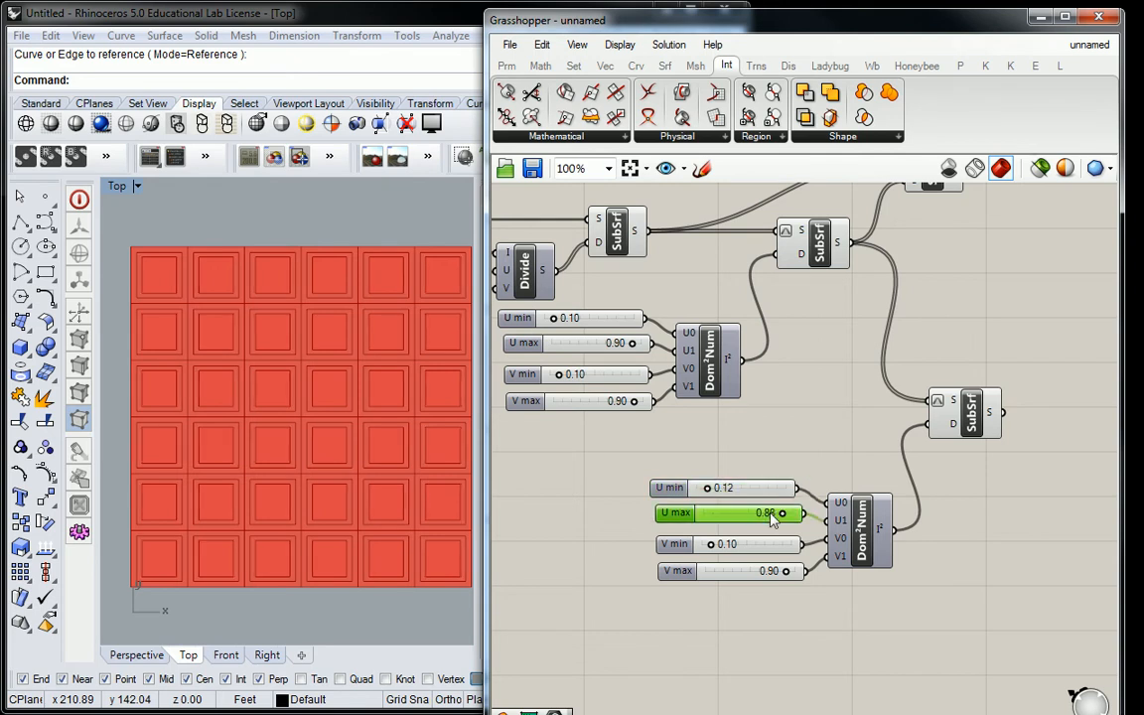
Set the copied V min slider to 0.12 and the copied V max slider to 0.88.
{"action": "double_click", "coordinate": [728, 544]}
{"action": "type", "text": ".12"}
{"action": "left_click", "coordinate": [771, 544]}
{"action": "double_click", "coordinate": [773, 572]}
{"action": "type", "text": ".88"}
{"action": "left_click", "coordinate": [775, 571]}
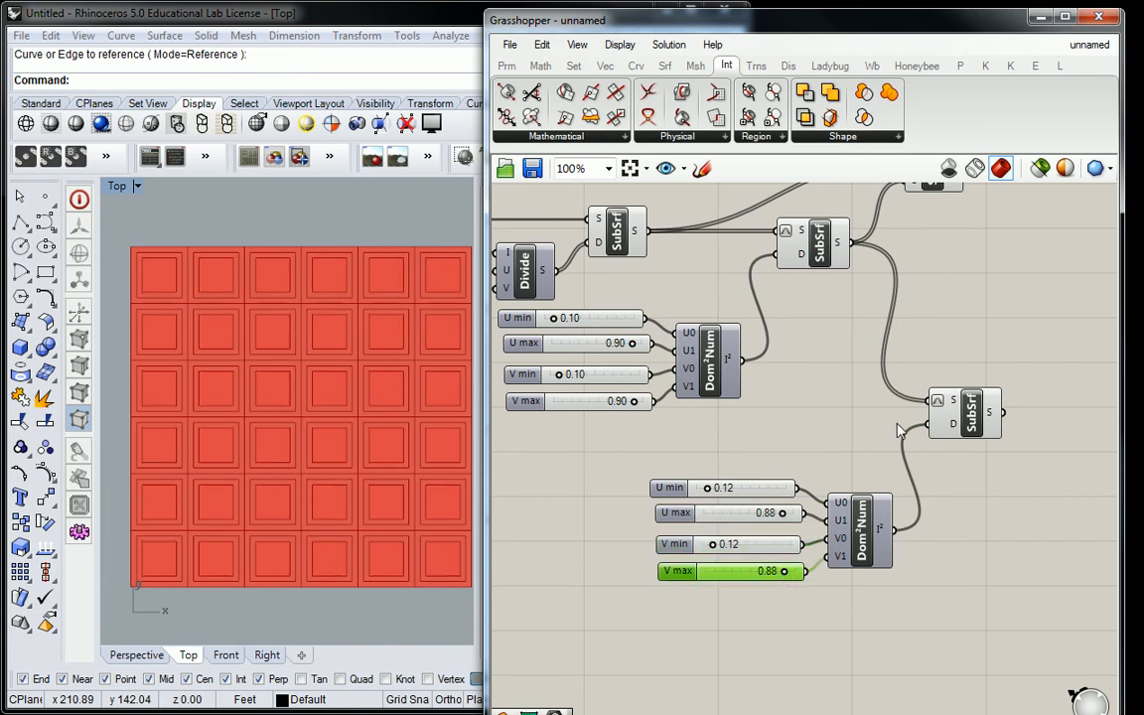
Highlight the innermost Isotrim and the Isotrim before it to compare their panel sizes up close in the Top view.
{"action": "left_click", "coordinate": [961, 412]}
{"action": "scroll", "coordinate": [374, 254], "scroll_direction": "up", "scroll_amount": 3}
{"action": "scroll", "coordinate": [368, 273], "scroll_direction": "up", "scroll_amount": 3}
{"action": "right_click_drag", "start_coordinate": [820, 455], "coordinate": [830, 455]}
{"action": "right_click_drag", "start_coordinate": [349, 365], "coordinate": [322, 368]}
{"action": "left_click", "coordinate": [739, 385]}
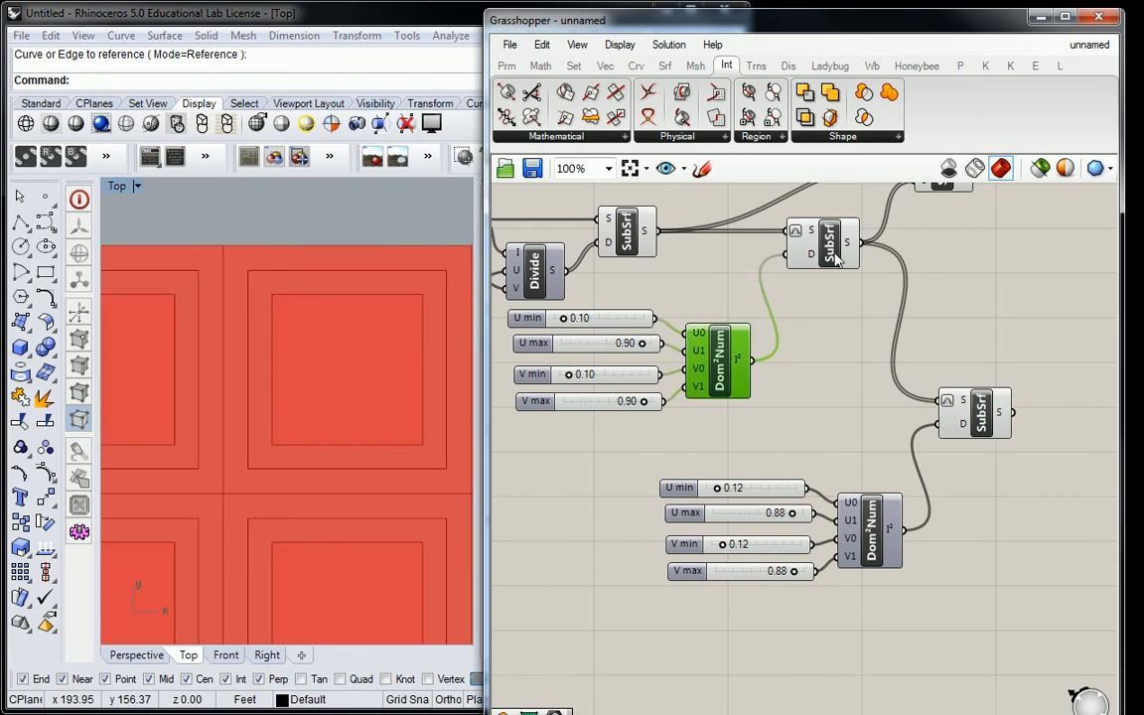
{"action": "left_click", "coordinate": [821, 260]}
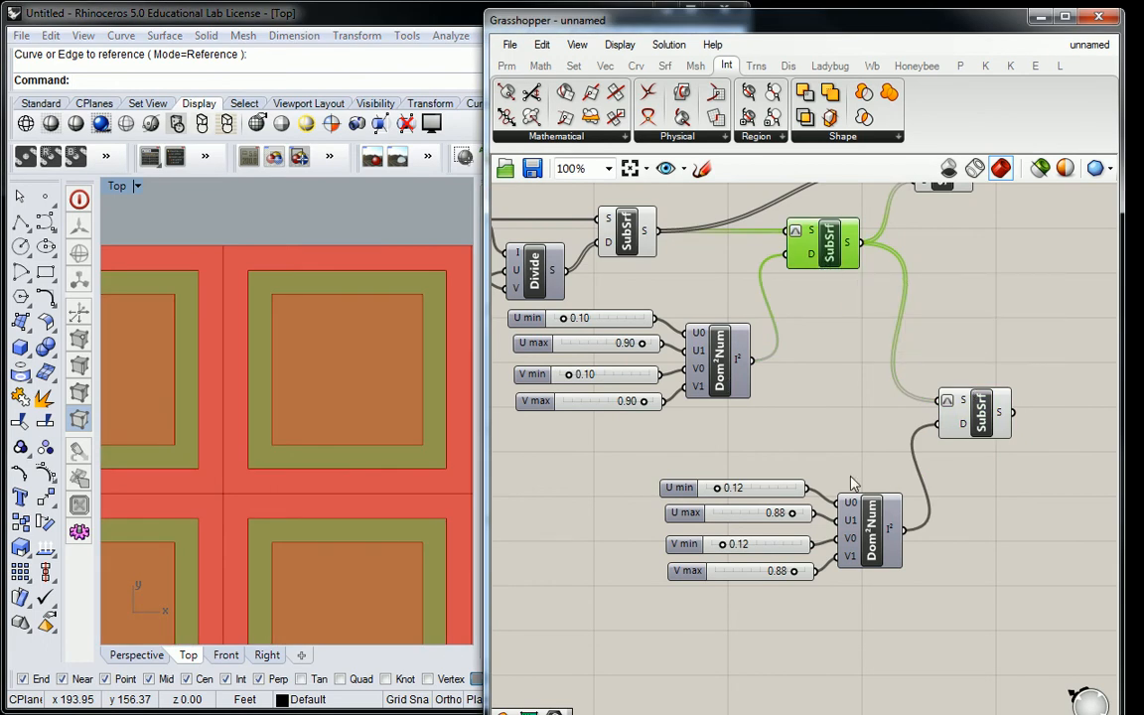
Set the innermost Isotrim's U min slider to 0.02 and its U max slider to 0.98.
{"action": "double_click", "coordinate": [733, 487]}
{"action": "type", "text": ".02"}
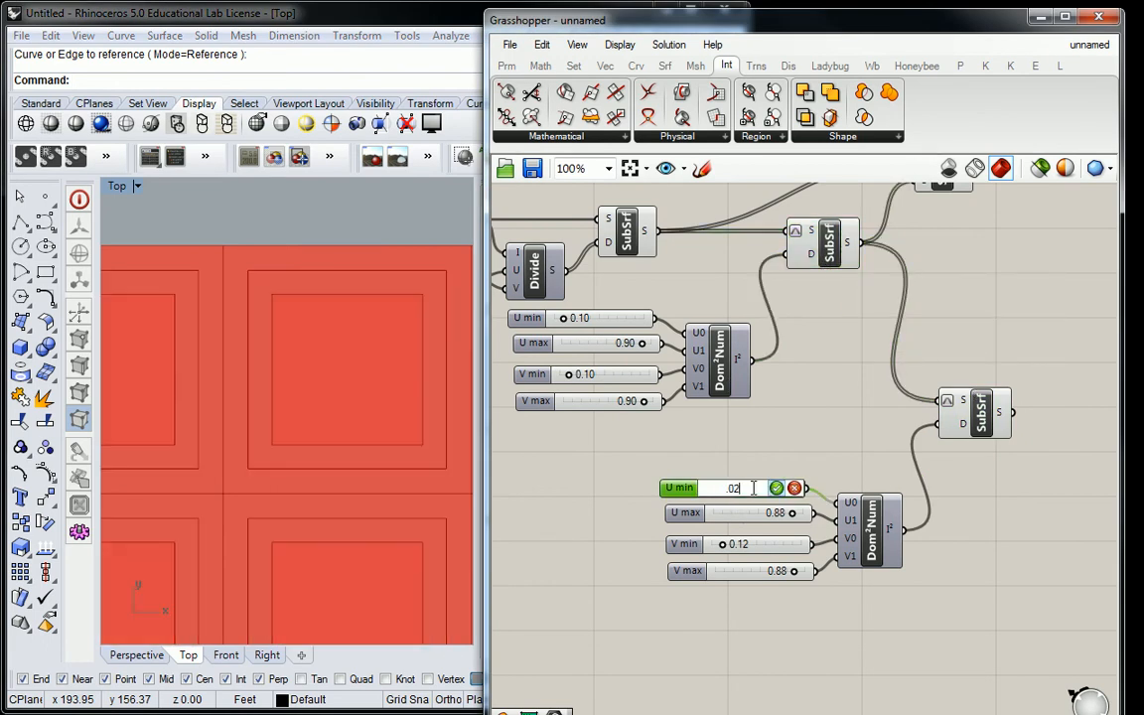
{"action": "left_click", "coordinate": [777, 489]}
{"action": "double_click", "coordinate": [778, 515]}
{"action": "type", "text": ".98"}
{"action": "left_click", "coordinate": [783, 513]}
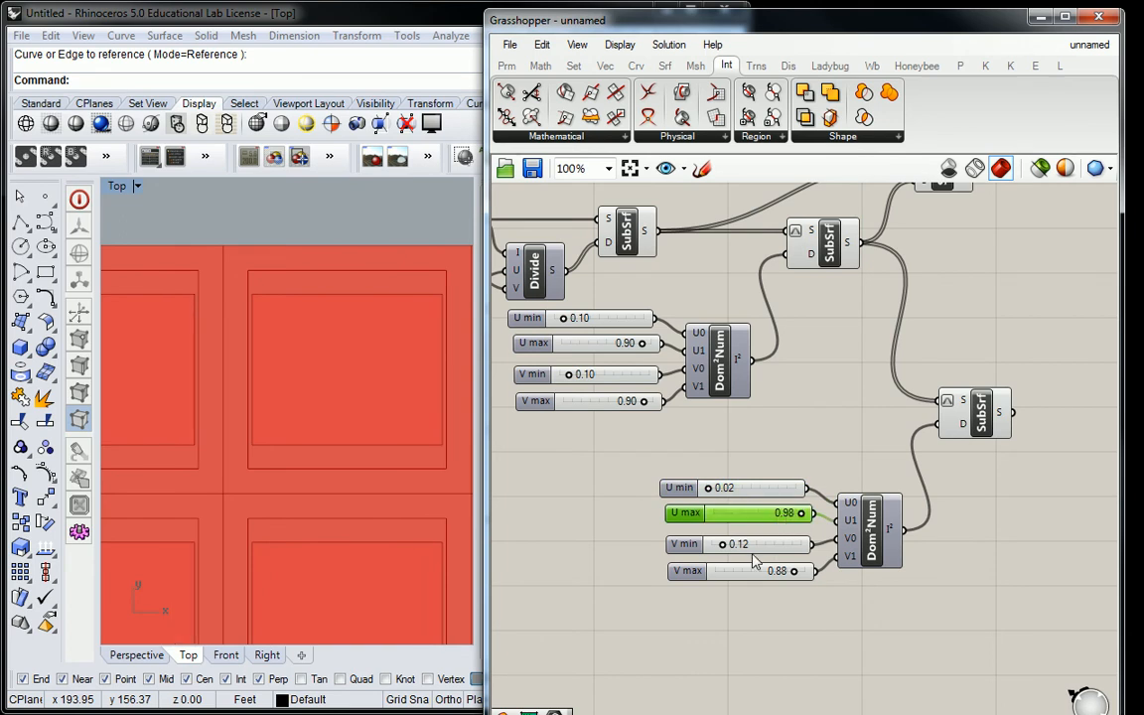
Set the innermost Isotrim's V min slider to 0.02 and its V max slider to 0.98, and highlight the resulting panels.
{"action": "double_click", "coordinate": [739, 544]}
{"action": "type", "text": ".02"}
{"action": "left_click", "coordinate": [781, 544]}
{"action": "double_click", "coordinate": [739, 571]}
{"action": "type", "text": ".98"}
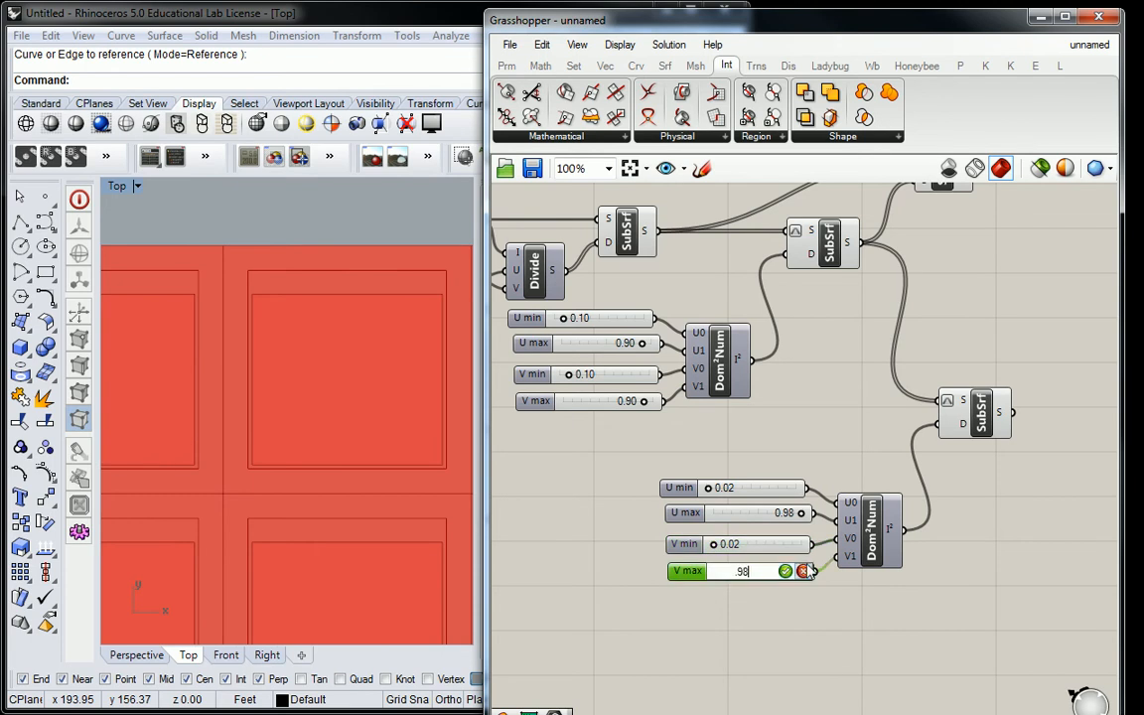
{"action": "left_click", "coordinate": [785, 571]}
{"action": "right_click_drag", "start_coordinate": [858, 350], "coordinate": [830, 309]}
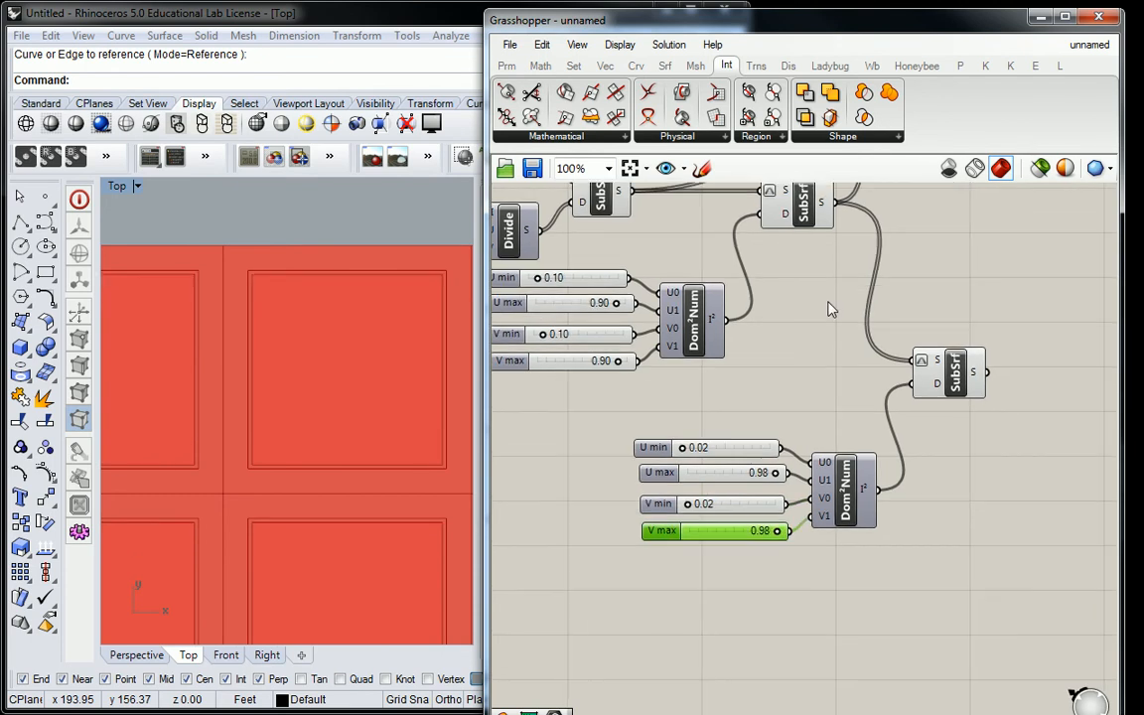
{"action": "left_click", "coordinate": [934, 367]}
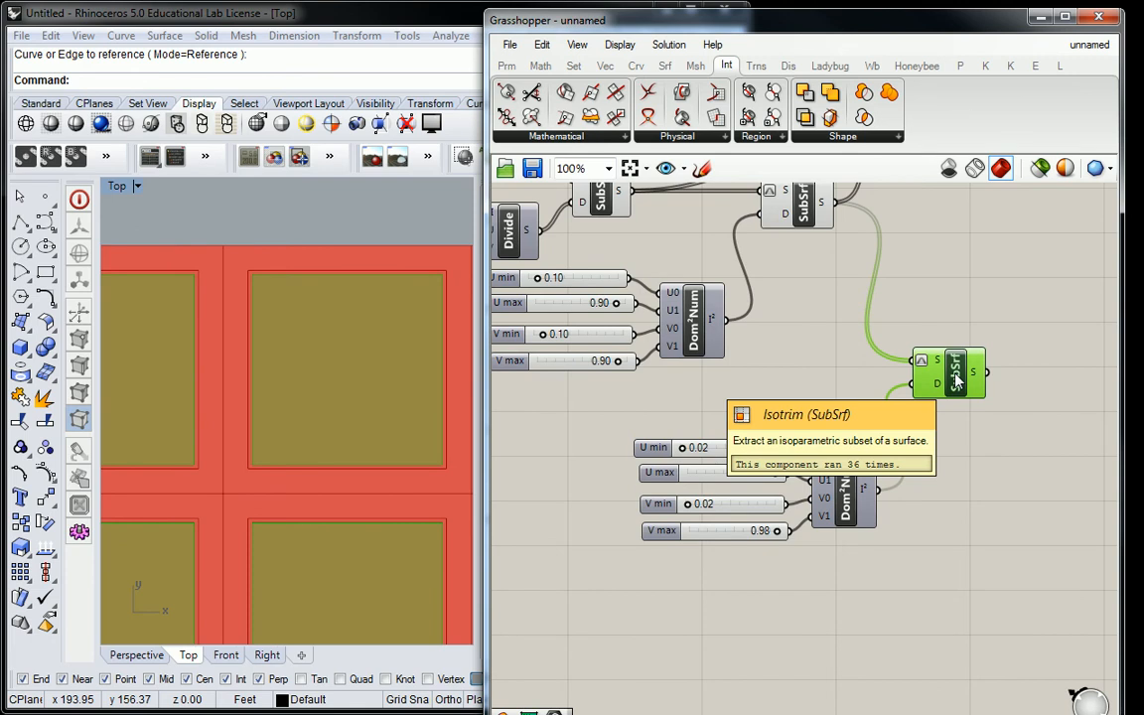
Turn off the preview of the upstream components through the second Isotrim, leaving the Solid Difference and innermost Isotrim displayed.
{"action": "right_click_drag", "start_coordinate": [927, 221], "coordinate": [943, 378]}
{"action": "left_click", "coordinate": [932, 261]}
{"action": "left_click", "coordinate": [940, 292]}
{"action": "scroll", "coordinate": [939, 291], "scroll_direction": "down", "scroll_amount": 5}
{"action": "right_click_drag", "start_coordinate": [922, 299], "coordinate": [976, 319]}
{"action": "left_click", "coordinate": [813, 287]}
{"action": "left_click_drag", "start_coordinate": [731, 265], "coordinate": [962, 404]}
{"action": "middle_click", "coordinate": [947, 335]}
{"action": "left_click", "coordinate": [996, 277]}
{"action": "right_click_drag", "start_coordinate": [1030, 365], "coordinate": [1011, 361]}
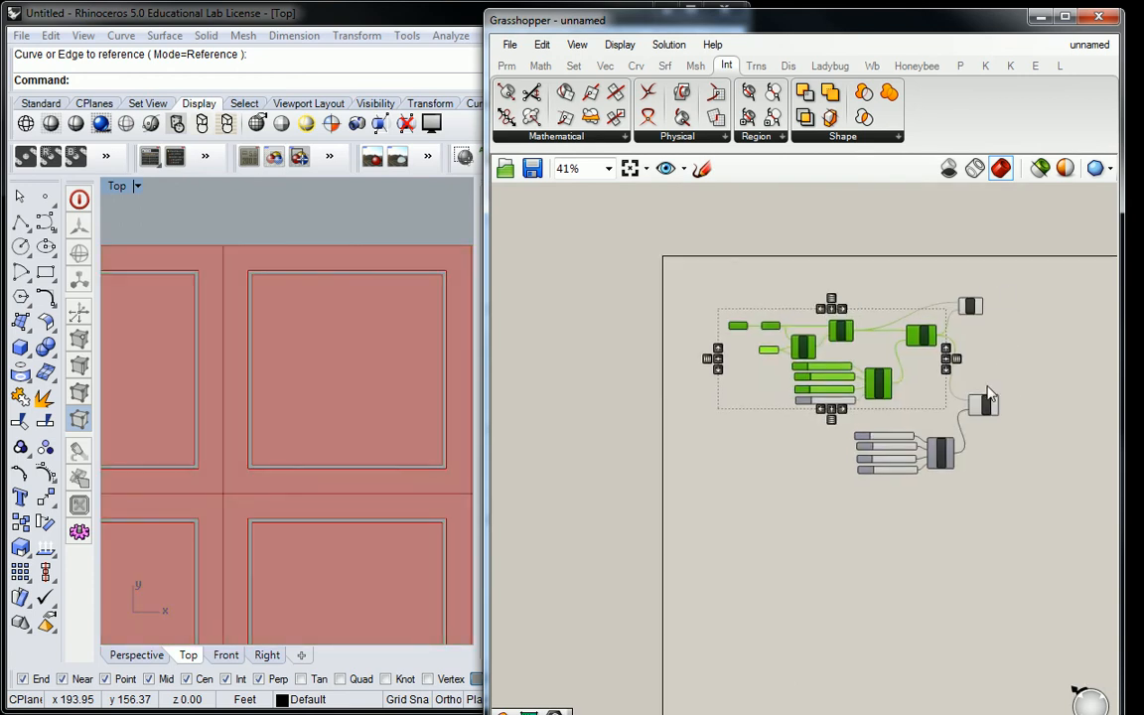
Highlight the innermost Isotrim panels and the Solid Difference frames, and compare them with the Trans-Pital reference image in the browser.
{"action": "scroll", "coordinate": [928, 375], "scroll_direction": "up", "scroll_amount": 3}
{"action": "left_click", "coordinate": [931, 246]}
{"action": "right_click_drag", "start_coordinate": [913, 290], "coordinate": [1010, 306]}
{"action": "left_click", "coordinate": [875, 274]}
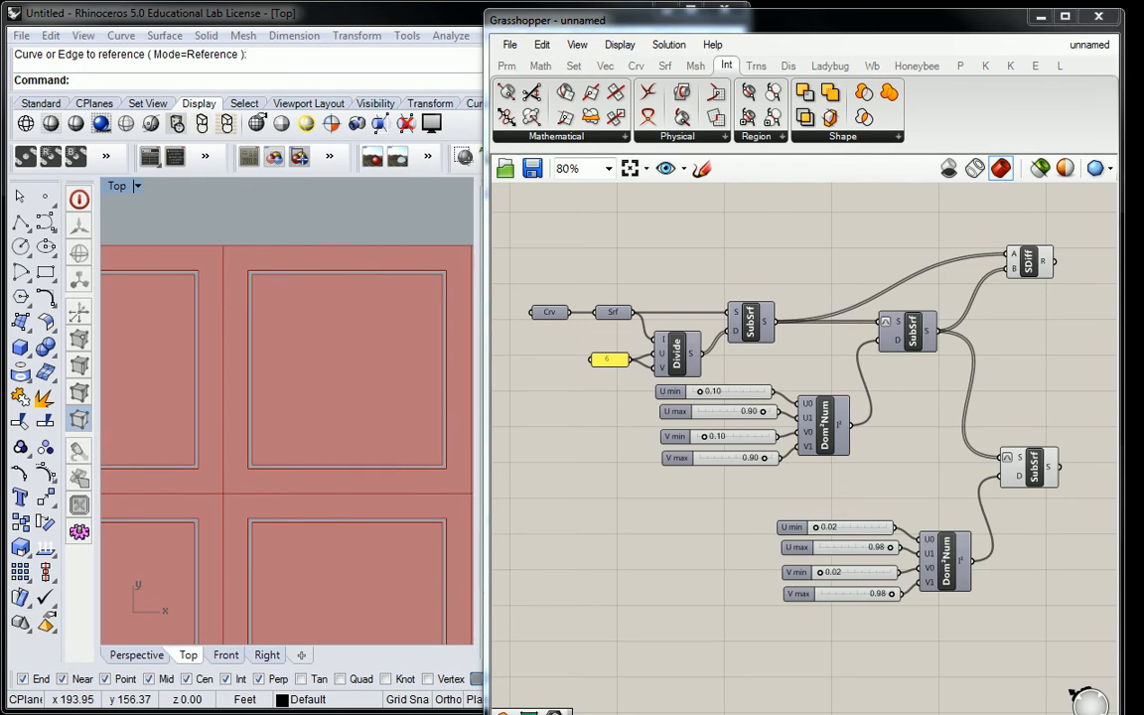
{"action": "right_click_drag", "start_coordinate": [977, 322], "coordinate": [944, 316]}
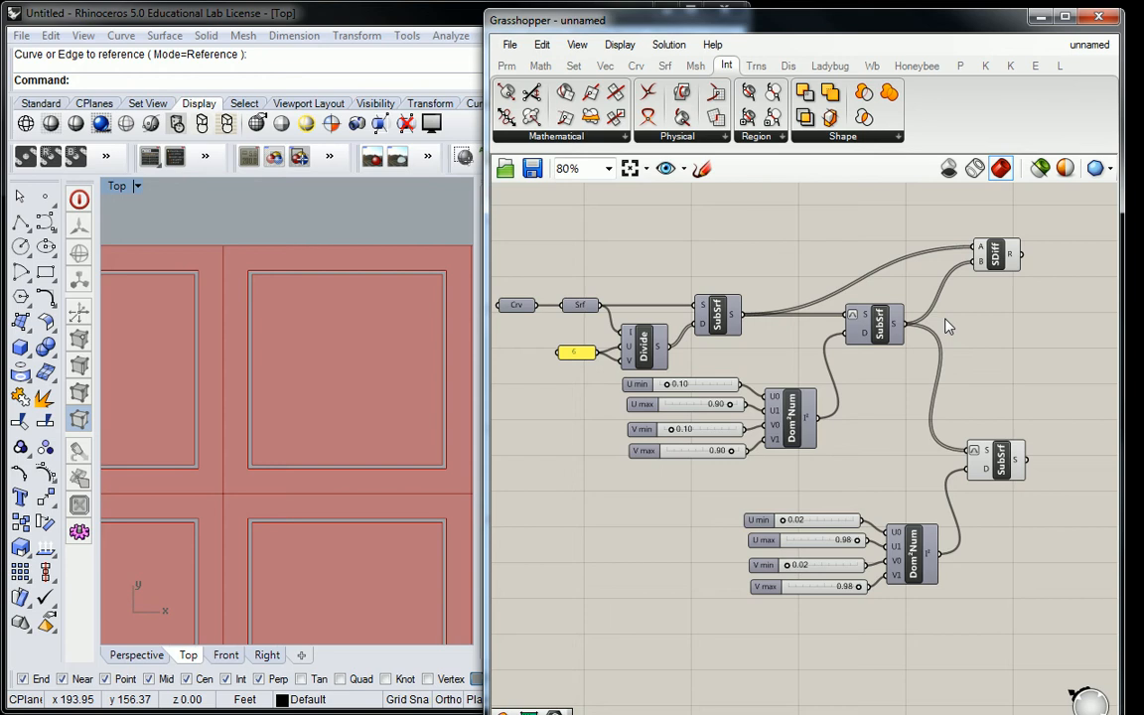
{"action": "right_click_drag", "start_coordinate": [1044, 343], "coordinate": [994, 355]}
{"action": "left_click", "coordinate": [951, 486]}
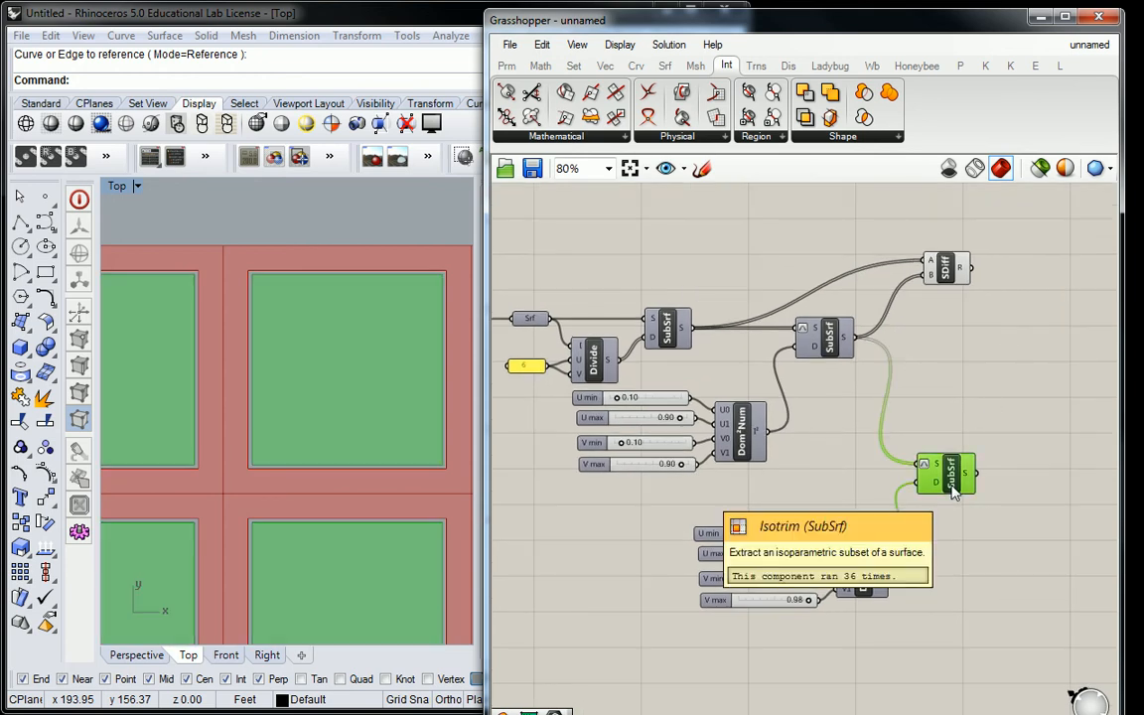
{"action": "left_click", "coordinate": [945, 266]}
{"action": "right_click_drag", "start_coordinate": [1093, 350], "coordinate": [926, 408]}
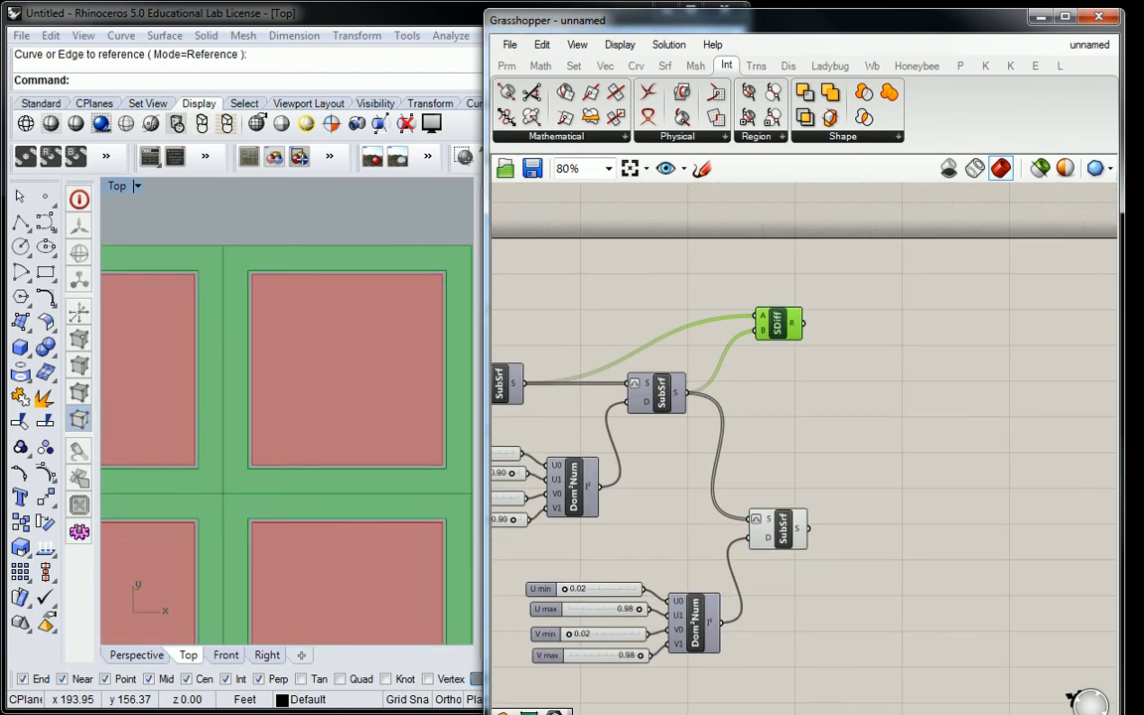
{"action": "left_click_drag", "start_coordinate": [1142, 20], "coordinate": [601, 106]}
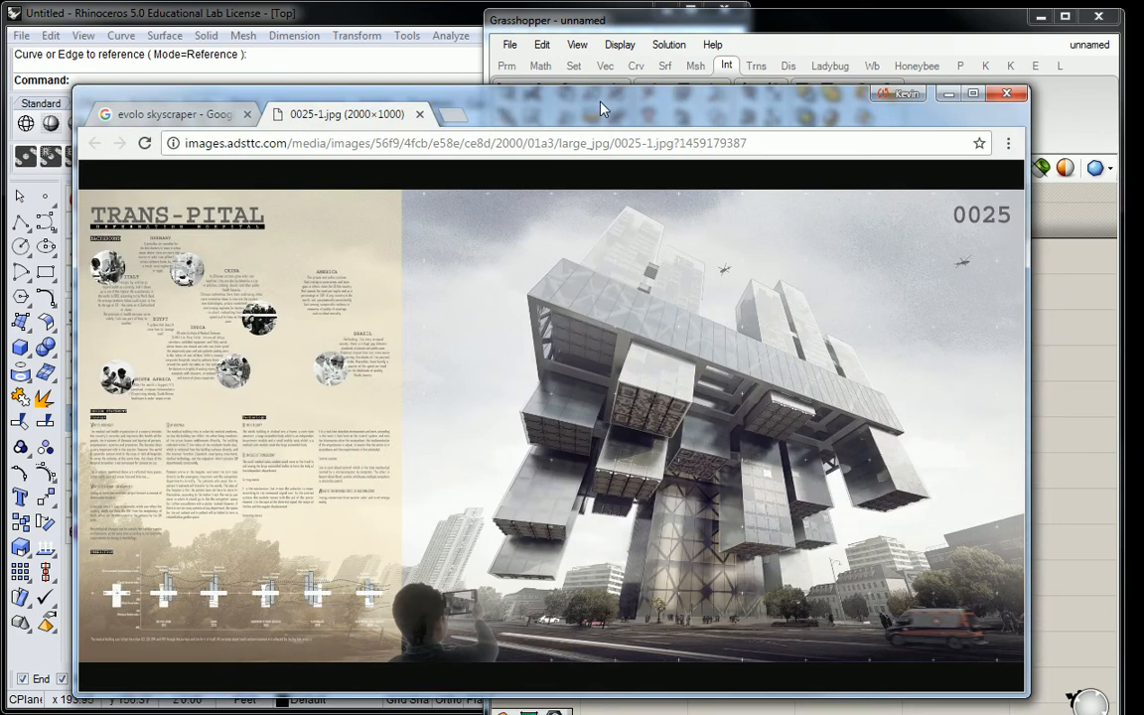
{"action": "left_click_drag", "start_coordinate": [601, 107], "coordinate": [1141, 109]}
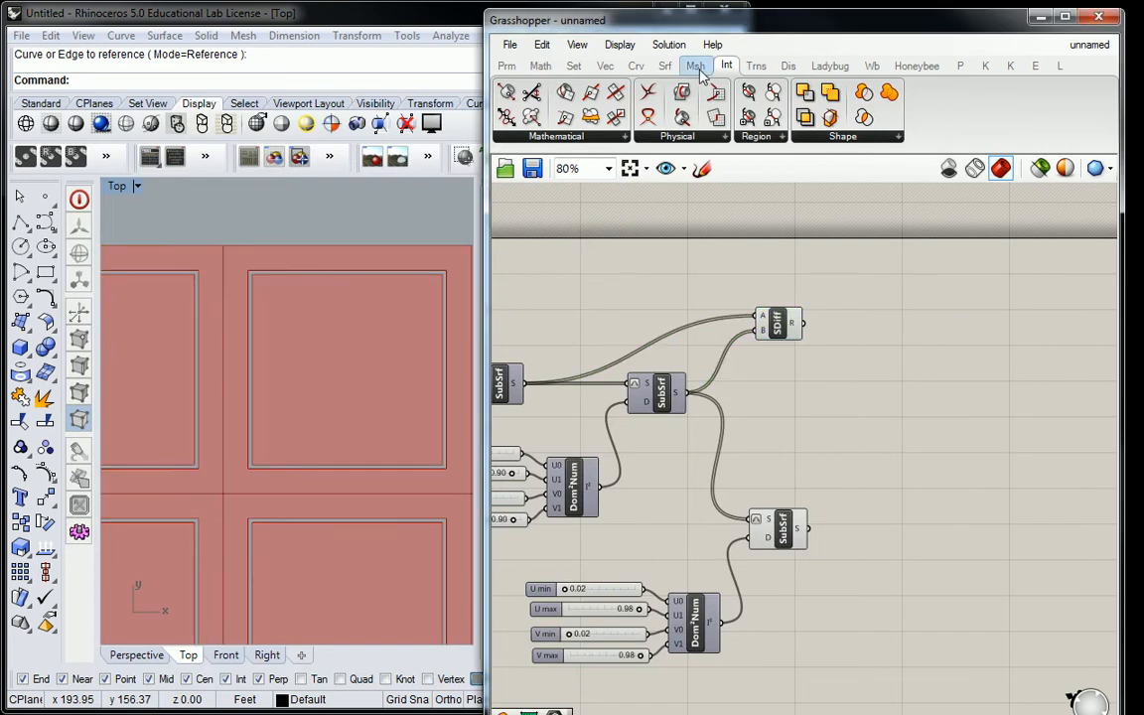
Add an Extrude component beside the Solid Difference.
{"action": "left_click", "coordinate": [664, 66]}
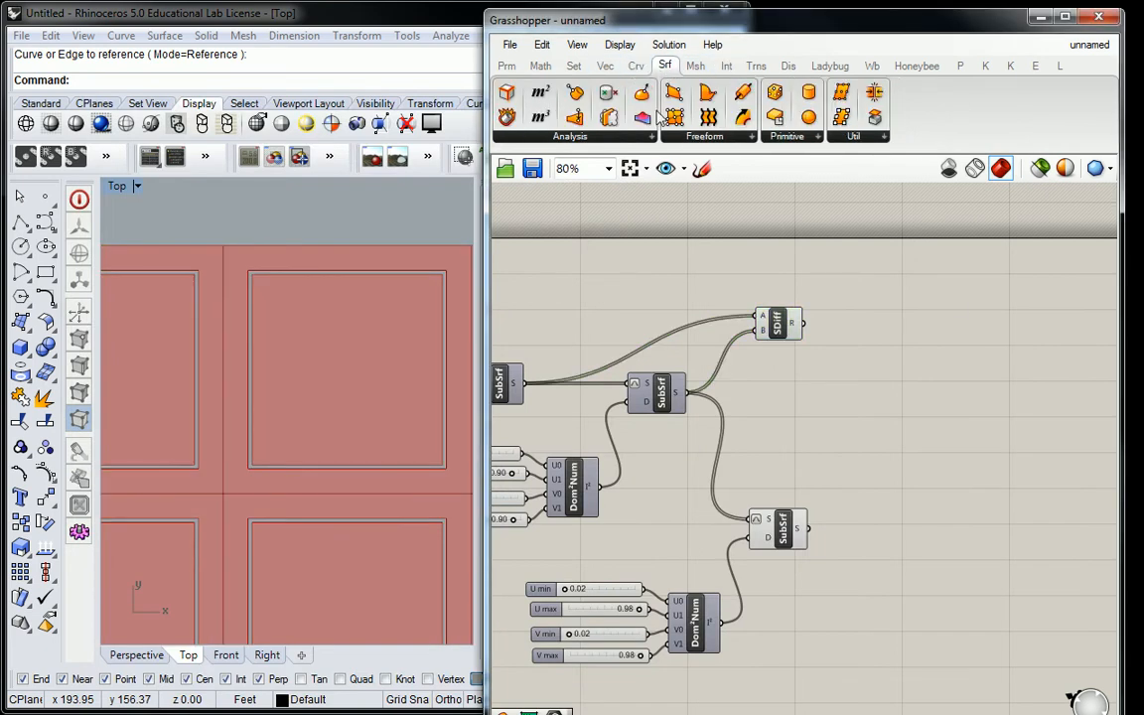
{"action": "left_click", "coordinate": [704, 137]}
{"action": "left_click", "coordinate": [742, 302]}
{"action": "left_click", "coordinate": [881, 347]}
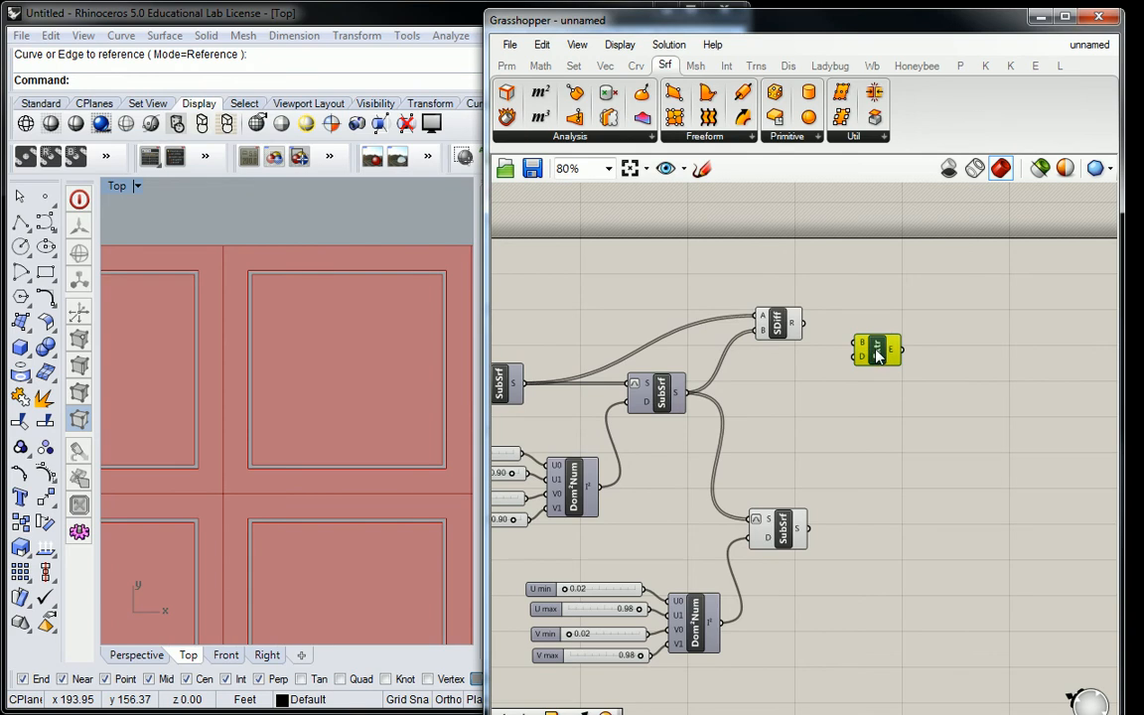
Add a Unit Z vector feeding the Extrude's D input, and connect the Solid Difference result to its B input.
{"action": "left_click", "coordinate": [603, 66]}
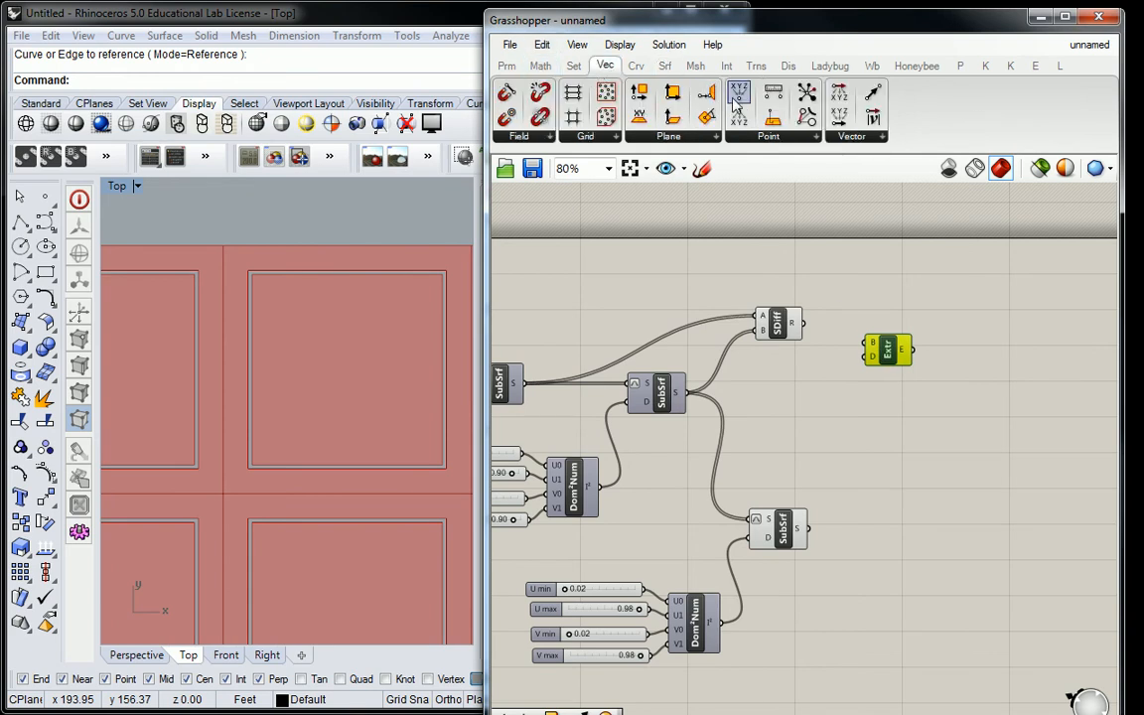
{"action": "left_click", "coordinate": [874, 139]}
{"action": "left_click", "coordinate": [863, 293]}
{"action": "left_click", "coordinate": [820, 372]}
{"action": "left_click_drag", "start_coordinate": [804, 323], "coordinate": [871, 362]}
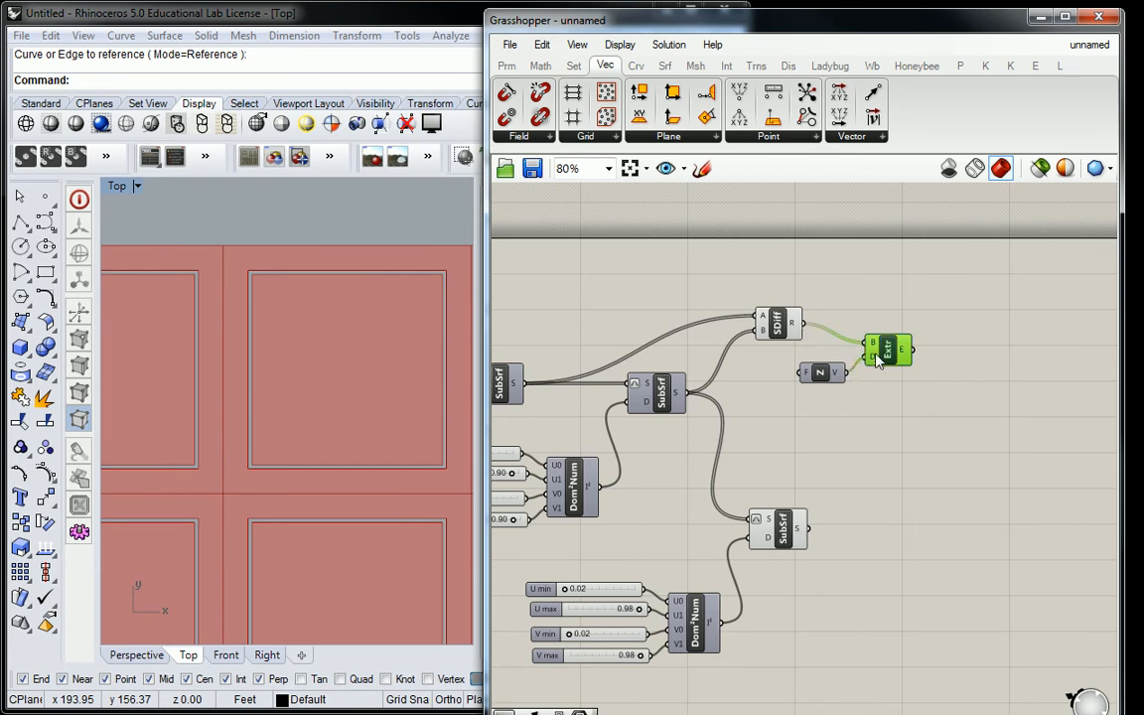
{"action": "left_click", "coordinate": [757, 386]}
{"action": "left_click", "coordinate": [830, 372]}
{"action": "left_click_drag", "start_coordinate": [967, 255], "coordinate": [856, 362]}
{"action": "left_click", "coordinate": [736, 382]}
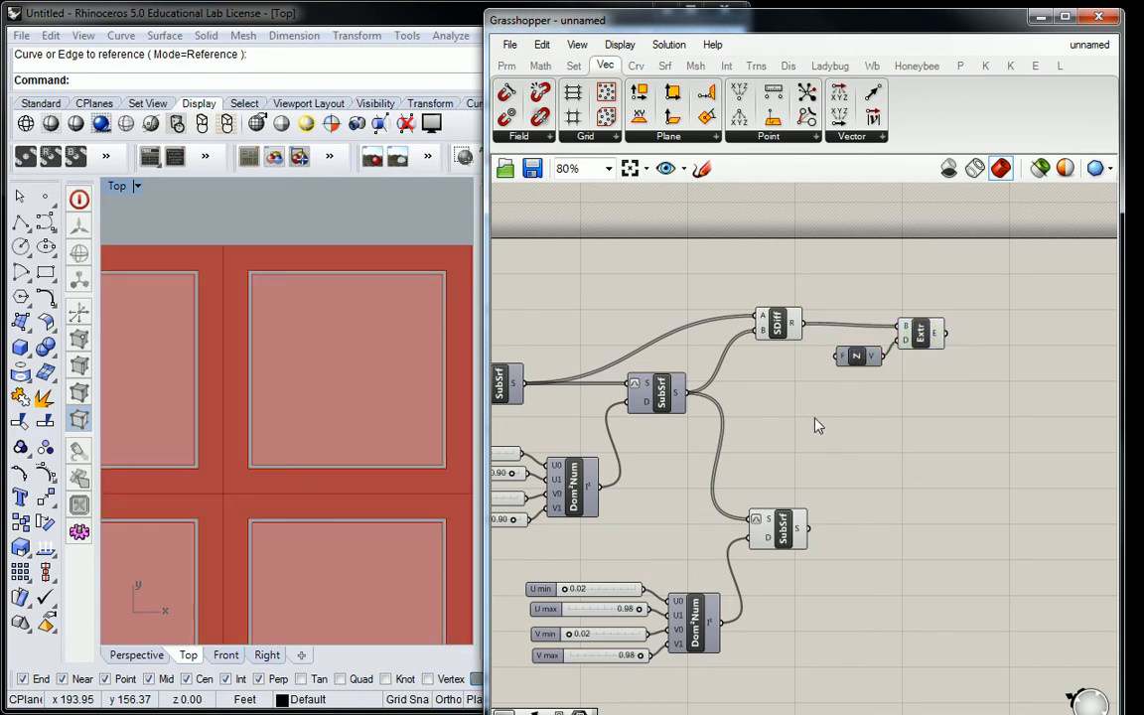
Switch Rhino to the four-viewport layout and orbit the Perspective view to show the extruded frame grid.
{"action": "left_click", "coordinate": [116, 187]}
{"action": "double_click", "coordinate": [112, 184]}
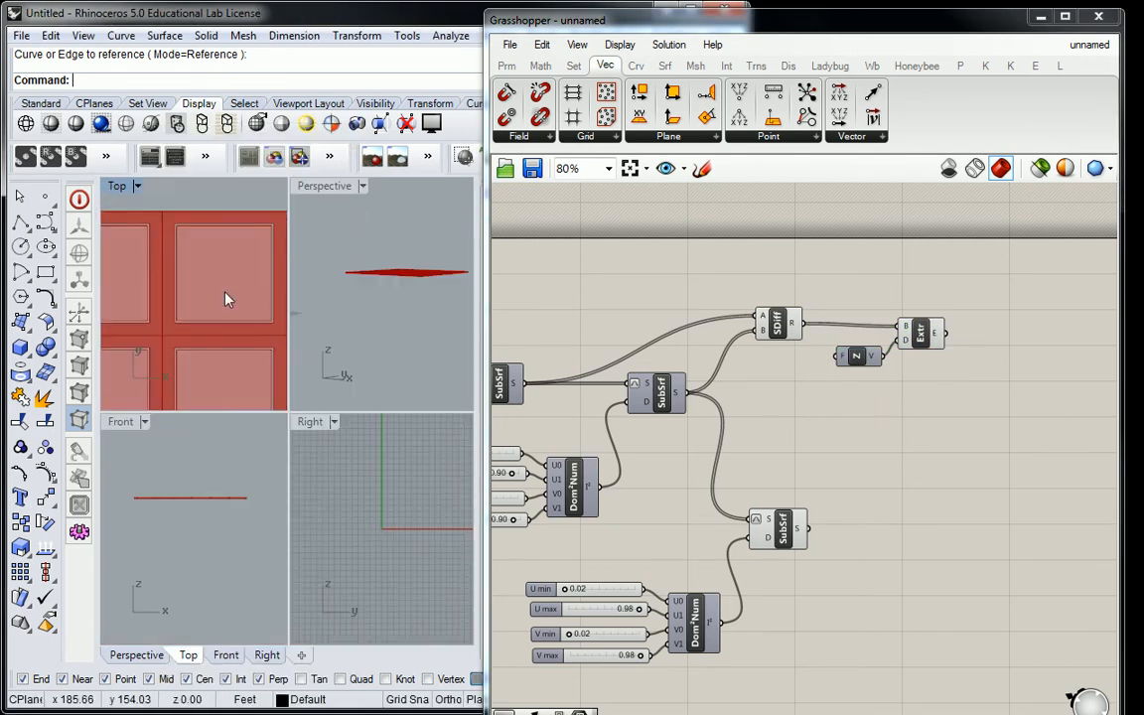
{"action": "scroll", "coordinate": [220, 291], "scroll_direction": "down", "scroll_amount": 6}
{"action": "right_click_drag", "start_coordinate": [372, 319], "coordinate": [383, 291]}
{"action": "scroll", "coordinate": [383, 292], "scroll_direction": "down", "scroll_amount": 6}
{"action": "scroll", "coordinate": [387, 297], "scroll_direction": "up", "scroll_amount": 6}
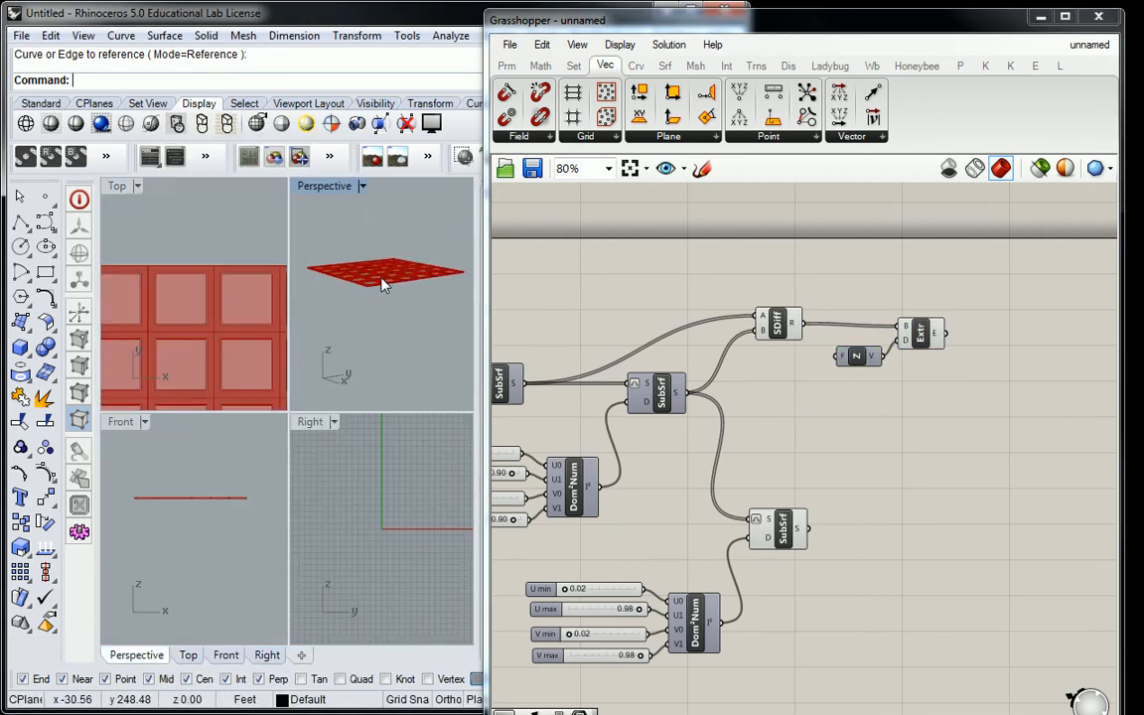
Add a panel containing -10, connect it to the Unit Z's factor input, and highlight the extruded frames.
{"action": "double_click", "coordinate": [778, 364]}
{"action": "left_click", "coordinate": [505, 65]}
{"action": "left_click_drag", "start_coordinate": [739, 117], "coordinate": [789, 365]}
{"action": "double_click", "coordinate": [794, 367]}
{"action": "key", "text": "Delete"}
{"action": "type", "text": "-10"}
{"action": "left_click", "coordinate": [853, 523]}
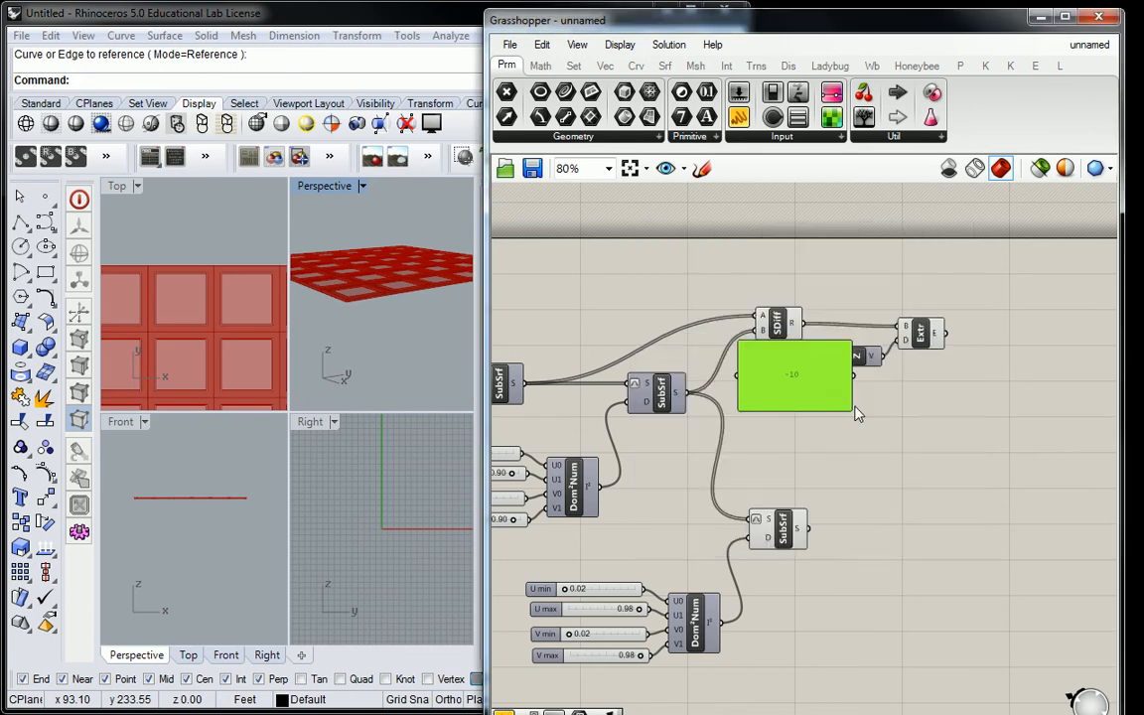
{"action": "left_click_drag", "start_coordinate": [848, 407], "coordinate": [837, 355]}
{"action": "right_click_drag", "start_coordinate": [425, 307], "coordinate": [400, 325]}
{"action": "left_click", "coordinate": [933, 338]}
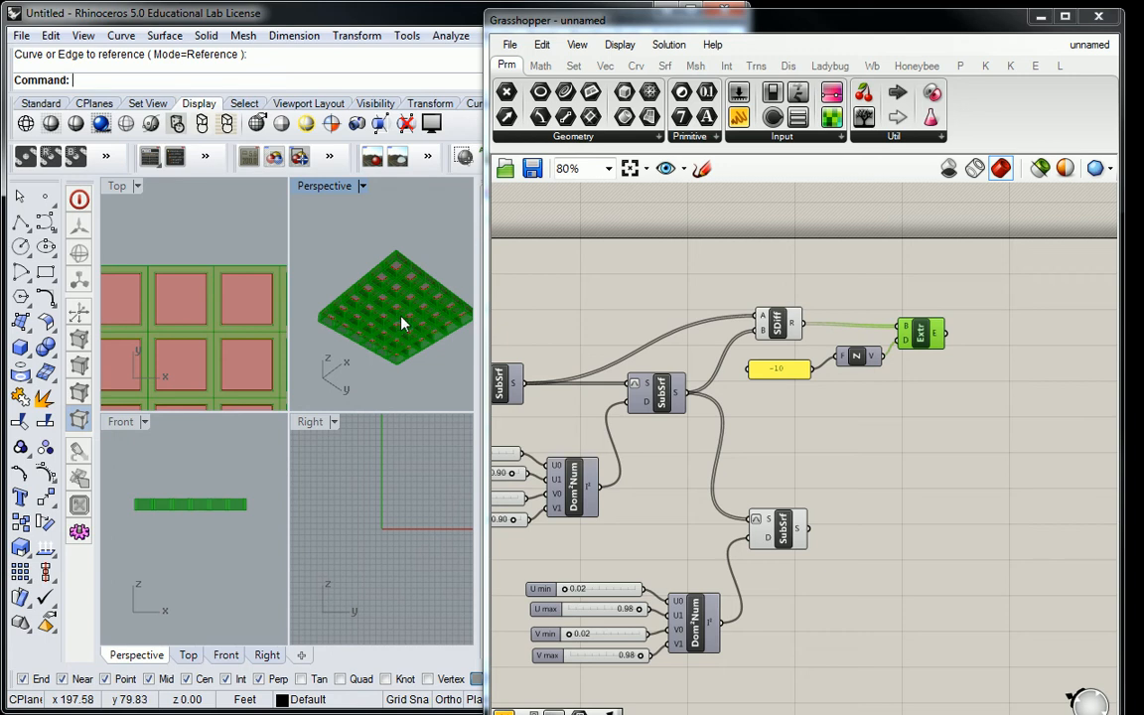
Duplicate the Extrude and its Unit Z vector, placing the copies beside the innermost Isotrim.
{"action": "right_click_drag", "start_coordinate": [884, 330], "coordinate": [852, 255]}
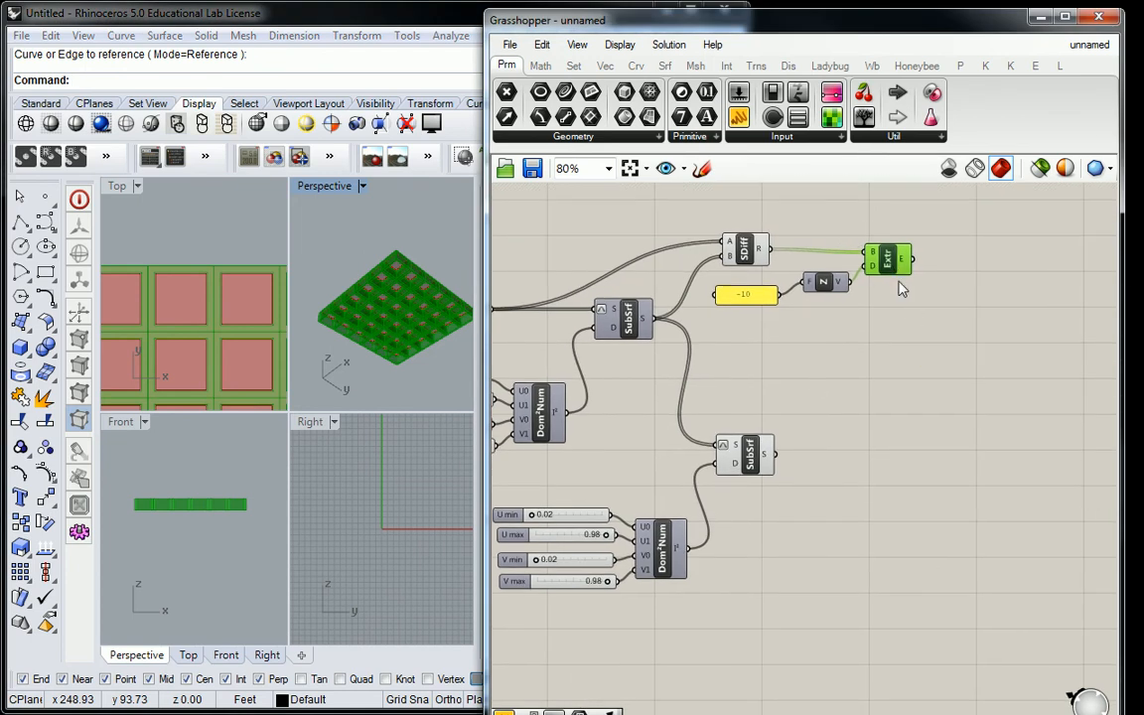
{"action": "left_click", "coordinate": [887, 288]}
{"action": "left_click_drag", "start_coordinate": [919, 227], "coordinate": [796, 334]}
{"action": "left_click_drag", "start_coordinate": [872, 279], "coordinate": [907, 510]}
{"action": "left_click", "coordinate": [830, 452]}
{"action": "right_click_drag", "start_coordinate": [764, 441], "coordinate": [727, 382]}
{"action": "scroll", "coordinate": [727, 382], "scroll_direction": "up", "scroll_amount": 2}
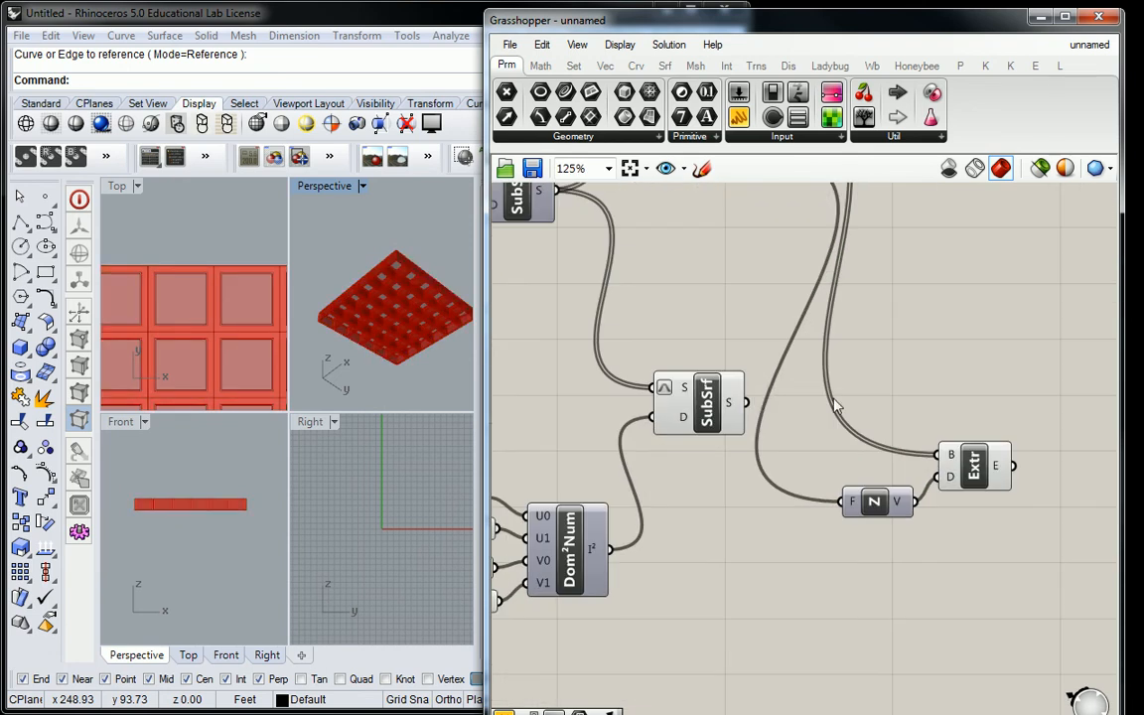
Connect the innermost Isotrim's output to the copied Extrude's B input, replacing the Solid Difference, and highlight the extruded panels.
{"action": "left_click_drag", "start_coordinate": [749, 403], "coordinate": [937, 455]}
{"action": "scroll", "coordinate": [357, 245], "scroll_direction": "up", "scroll_amount": 4}
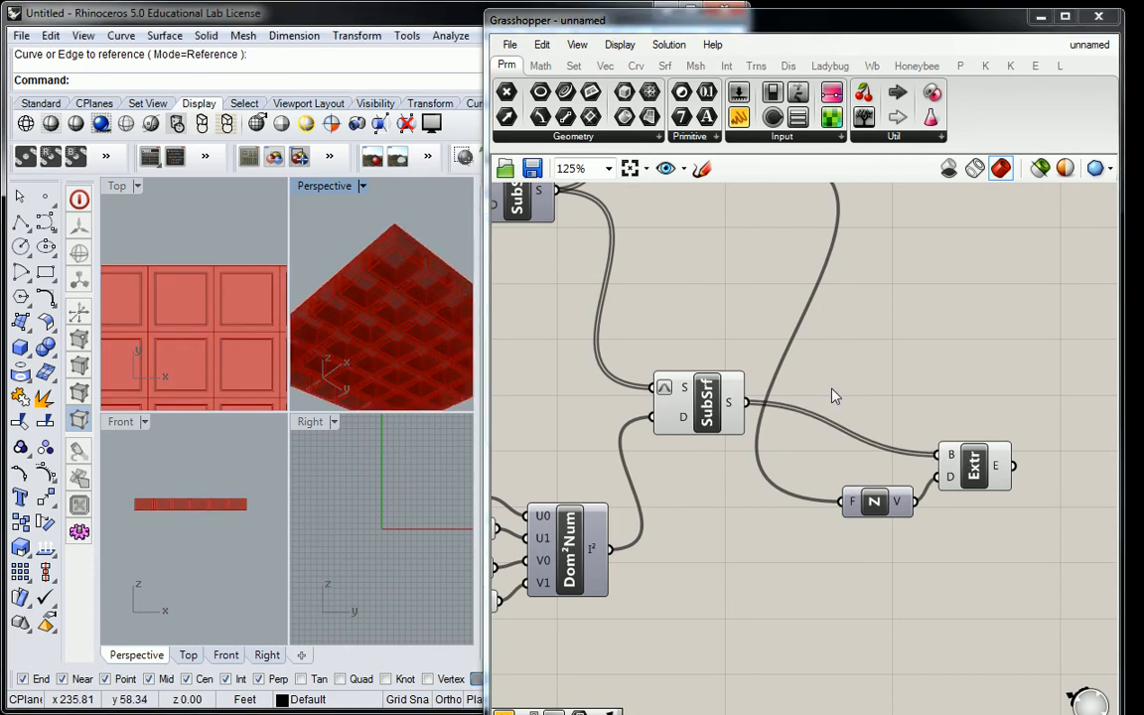
{"action": "left_click", "coordinate": [973, 468]}
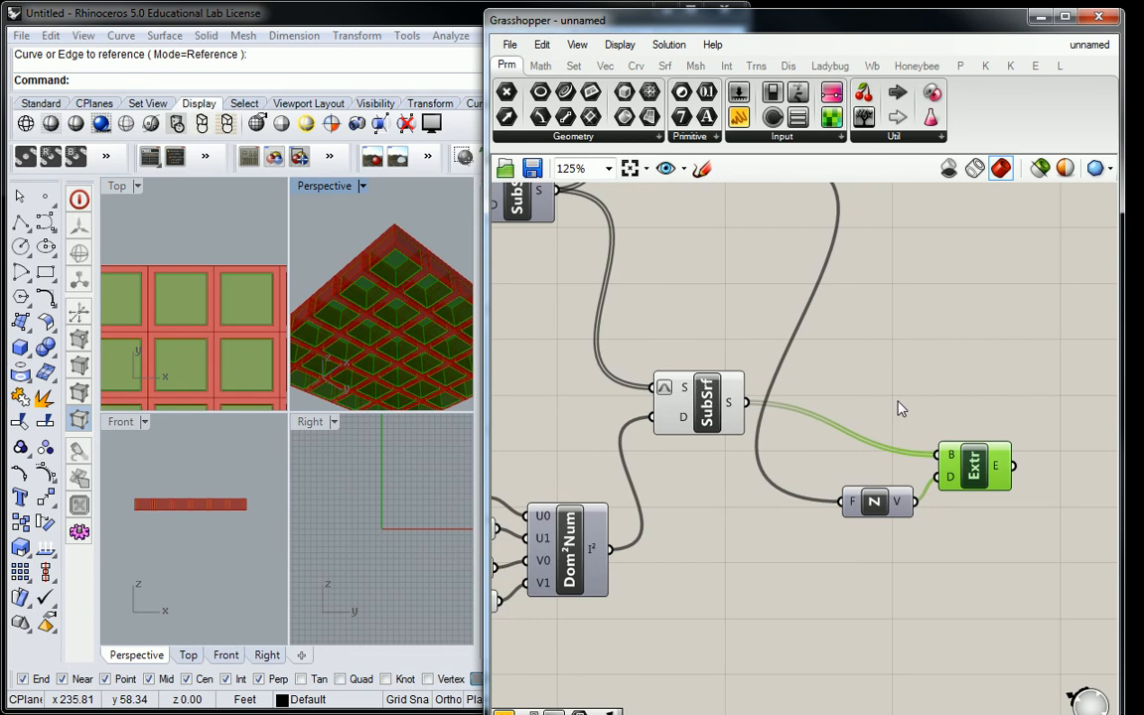
Inspect the surface data at the copied Extrude's base input and the innermost Isotrim's output, and consult the reference image.
{"action": "right_click_drag", "start_coordinate": [899, 408], "coordinate": [889, 341]}
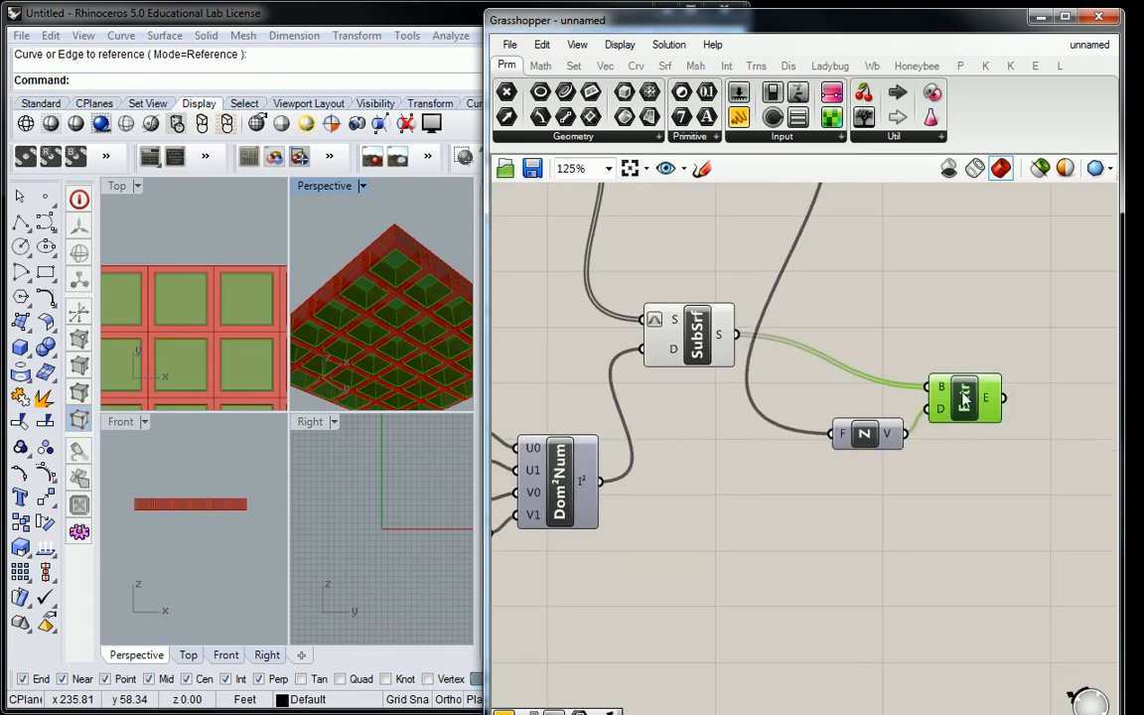
{"action": "mouse_move", "coordinate": [944, 394]}
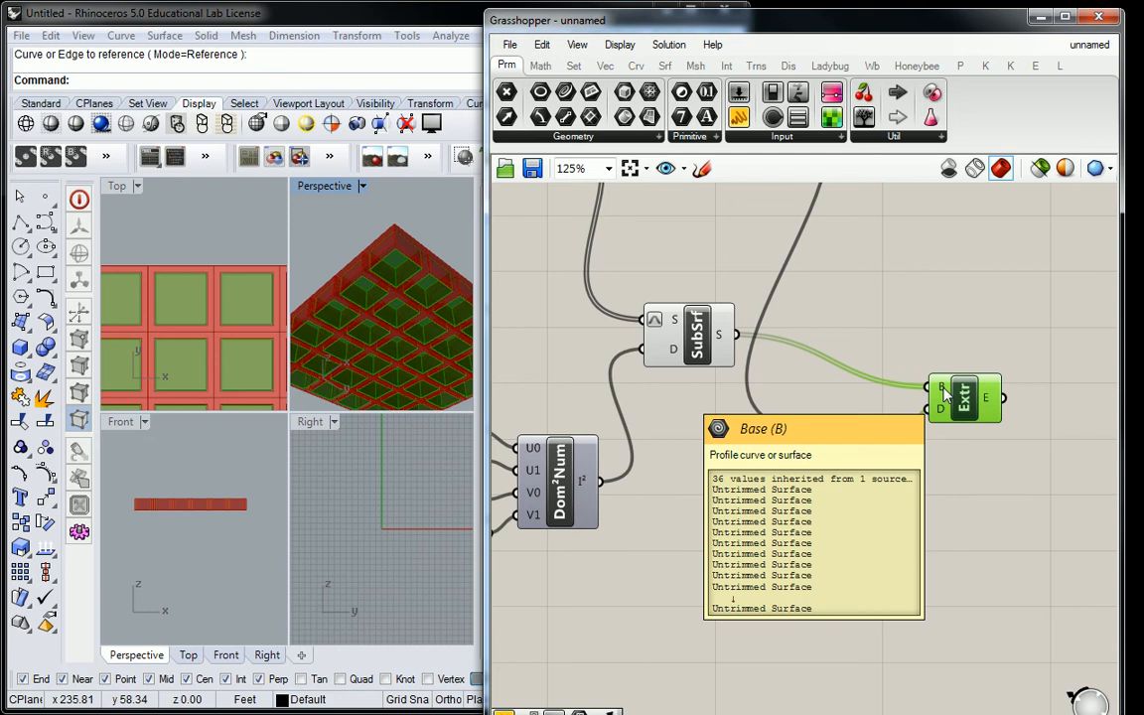
{"action": "right_click_drag", "start_coordinate": [872, 311], "coordinate": [856, 309]}
{"action": "left_click", "coordinate": [801, 319]}
{"action": "mouse_move", "coordinate": [708, 335]}
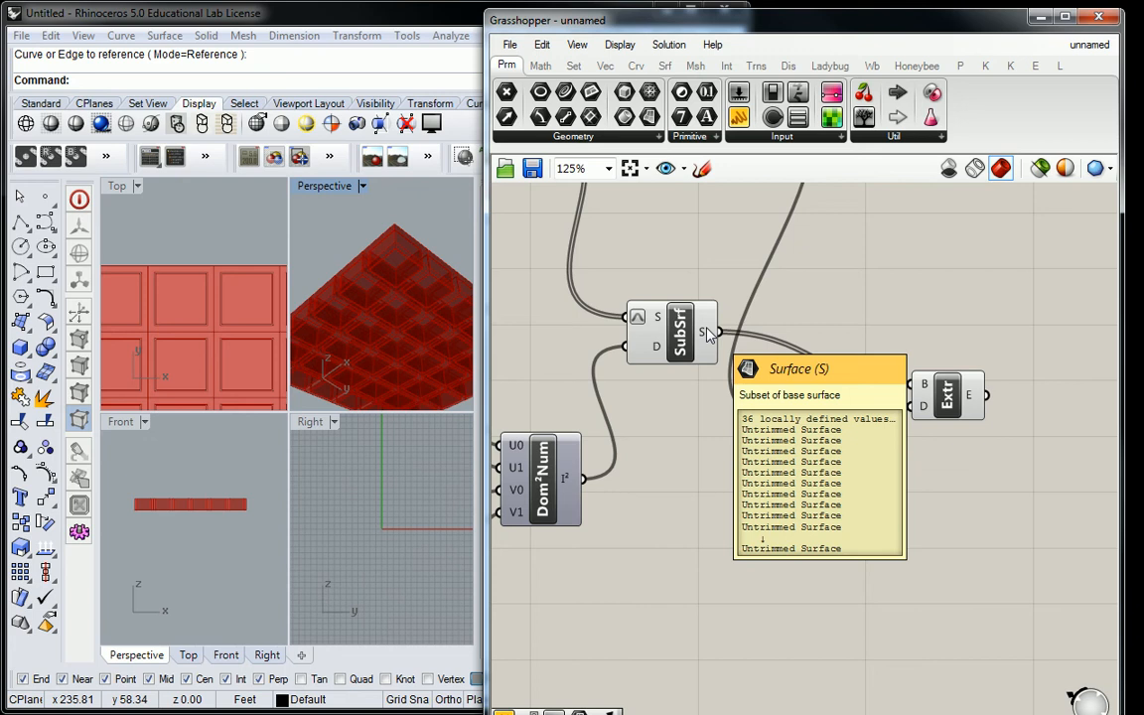
{"action": "scroll", "coordinate": [707, 335], "scroll_direction": "down", "scroll_amount": 1}
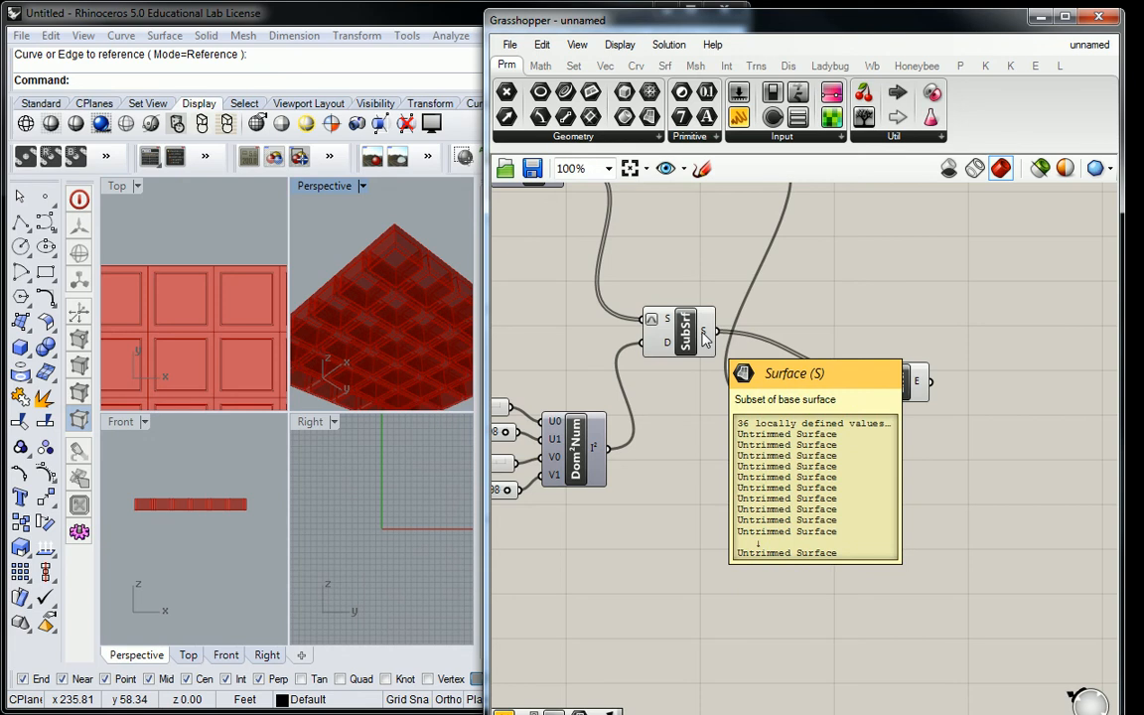
{"action": "left_click_drag", "start_coordinate": [1141, 35], "coordinate": [612, 57]}
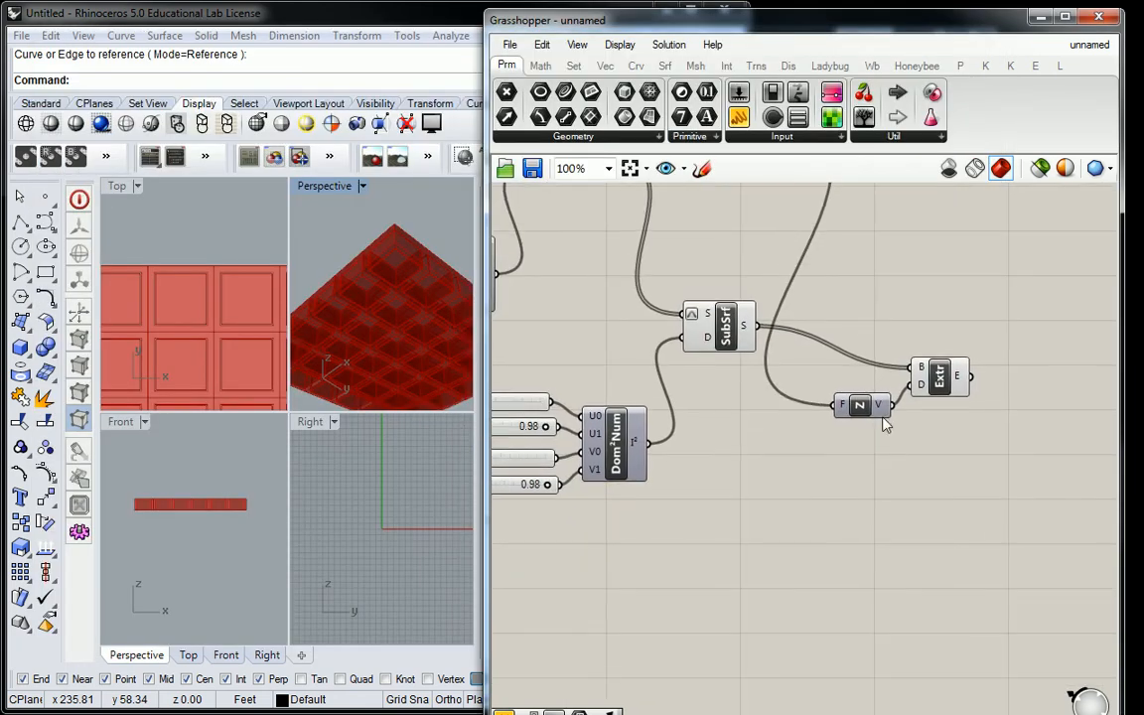
Shift the copied Extrude and Unit Z away from the innermost Isotrim and place a Range component beside them.
{"action": "left_click_drag", "start_coordinate": [1009, 327], "coordinate": [920, 392]}
{"action": "left_click", "coordinate": [817, 429]}
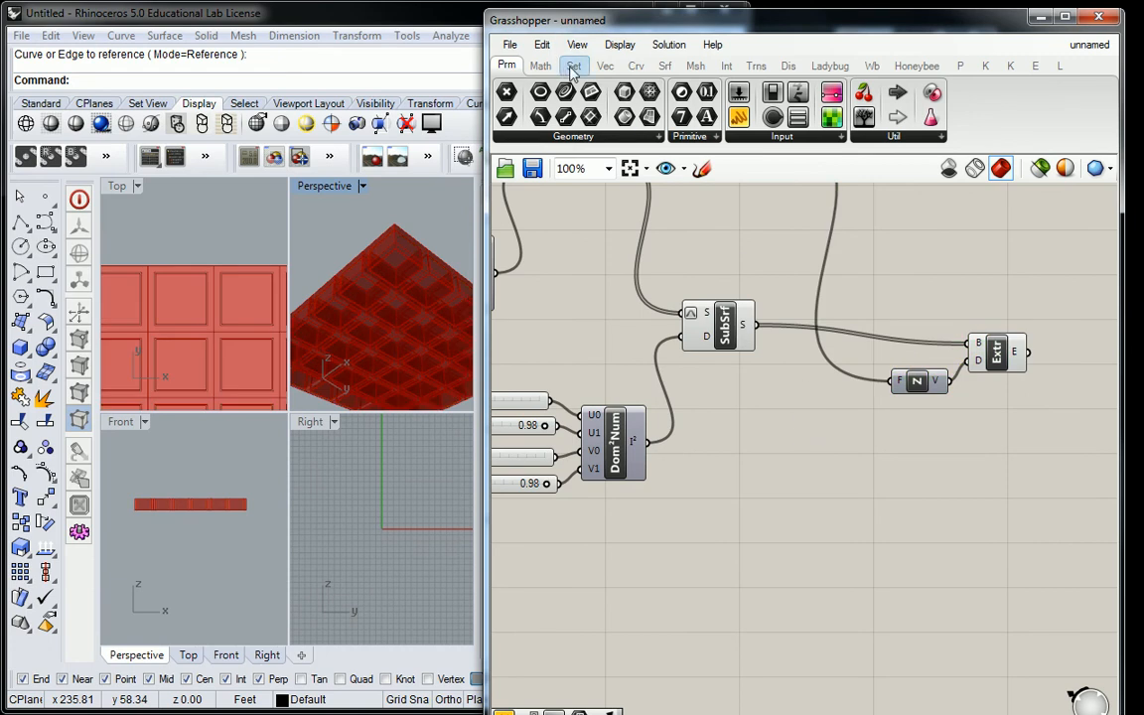
{"action": "left_click", "coordinate": [574, 67]}
{"action": "left_click", "coordinate": [628, 137]}
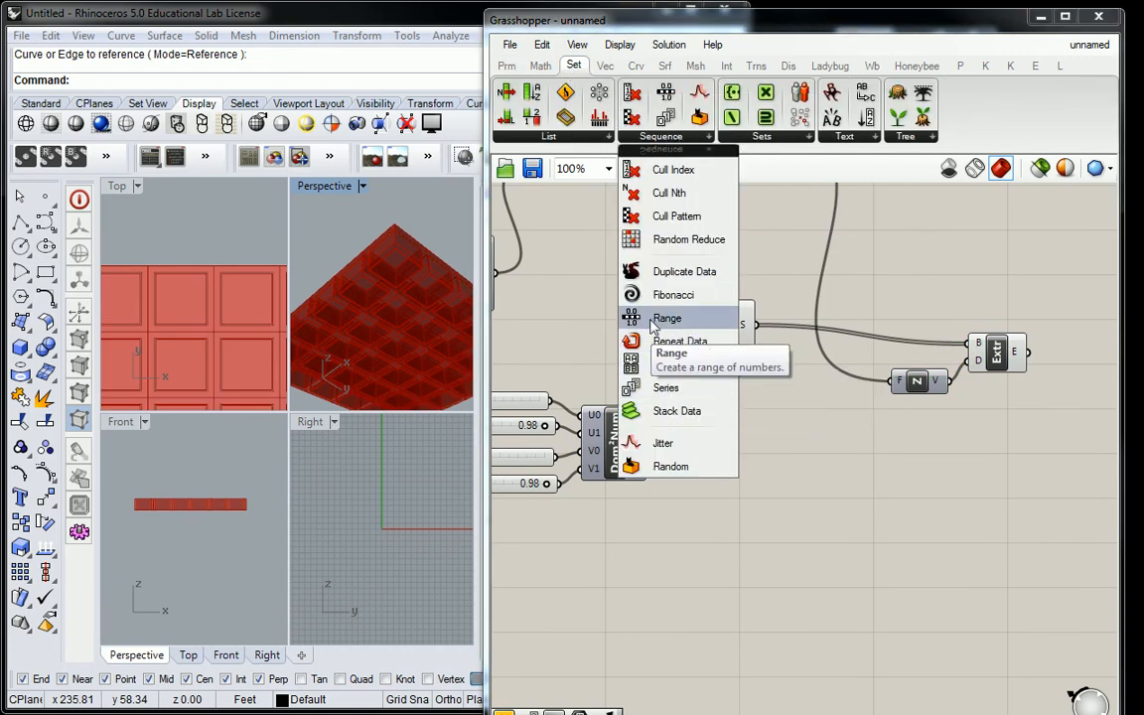
{"action": "left_click_drag", "start_coordinate": [656, 326], "coordinate": [810, 414]}
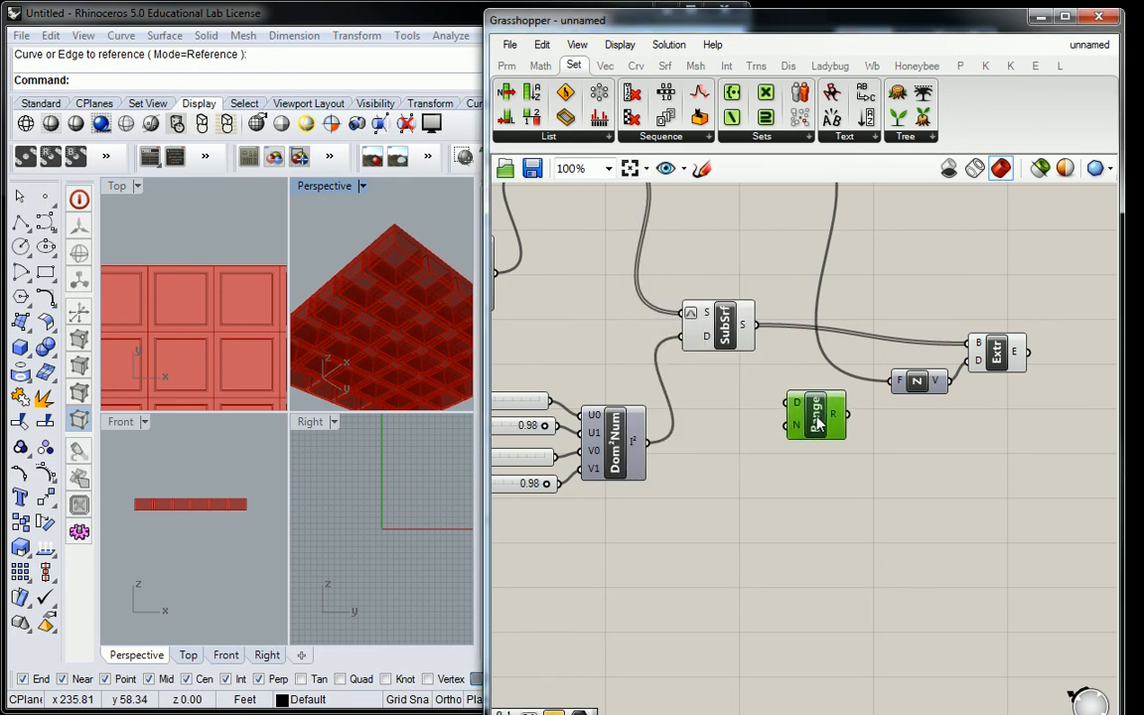
{"action": "left_click", "coordinate": [795, 363]}
{"action": "right_click_drag", "start_coordinate": [795, 363], "coordinate": [758, 361]}
{"action": "left_click_drag", "start_coordinate": [772, 405], "coordinate": [778, 405]}
{"action": "left_click", "coordinate": [746, 379]}
{"action": "mouse_move", "coordinate": [761, 401]}
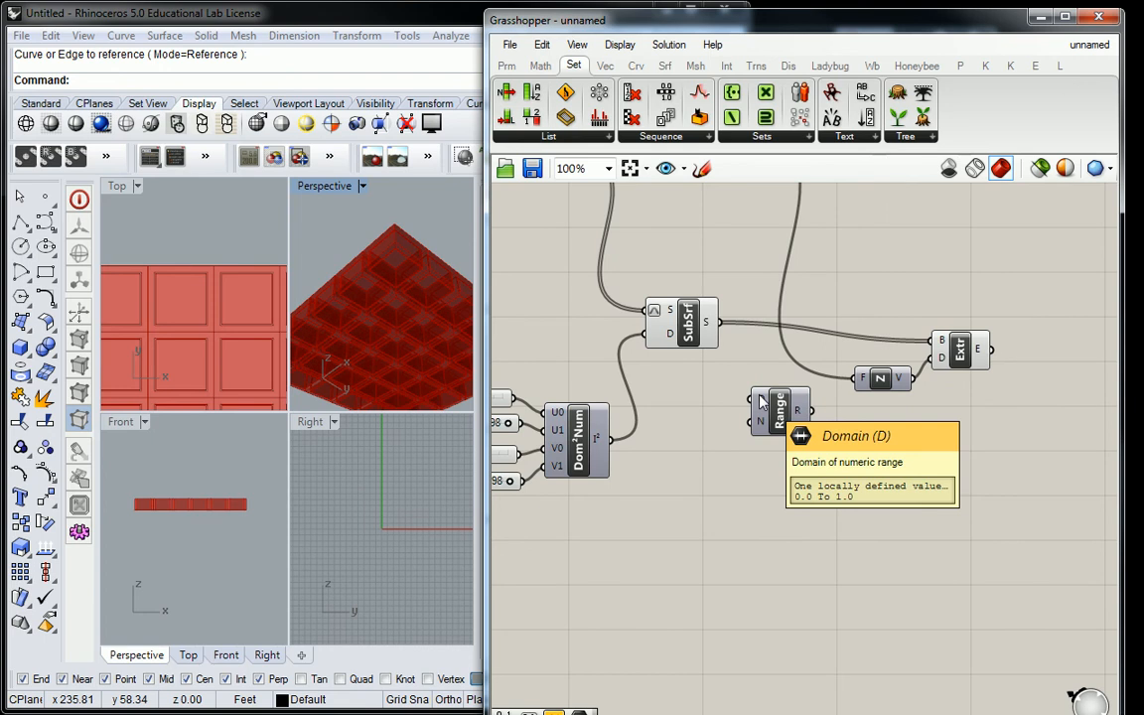
{"action": "left_click_drag", "start_coordinate": [779, 408], "coordinate": [782, 408]}
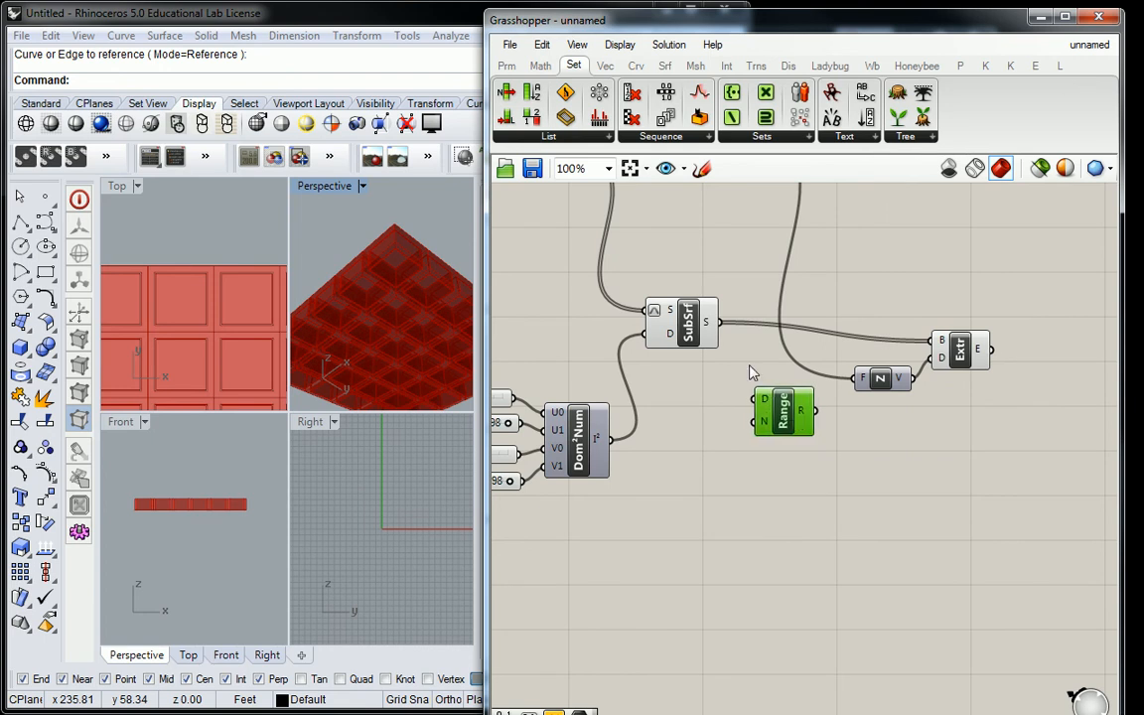
Add a Construct Domain component and connect its output to the Range's domain input.
{"action": "left_click", "coordinate": [558, 135]}
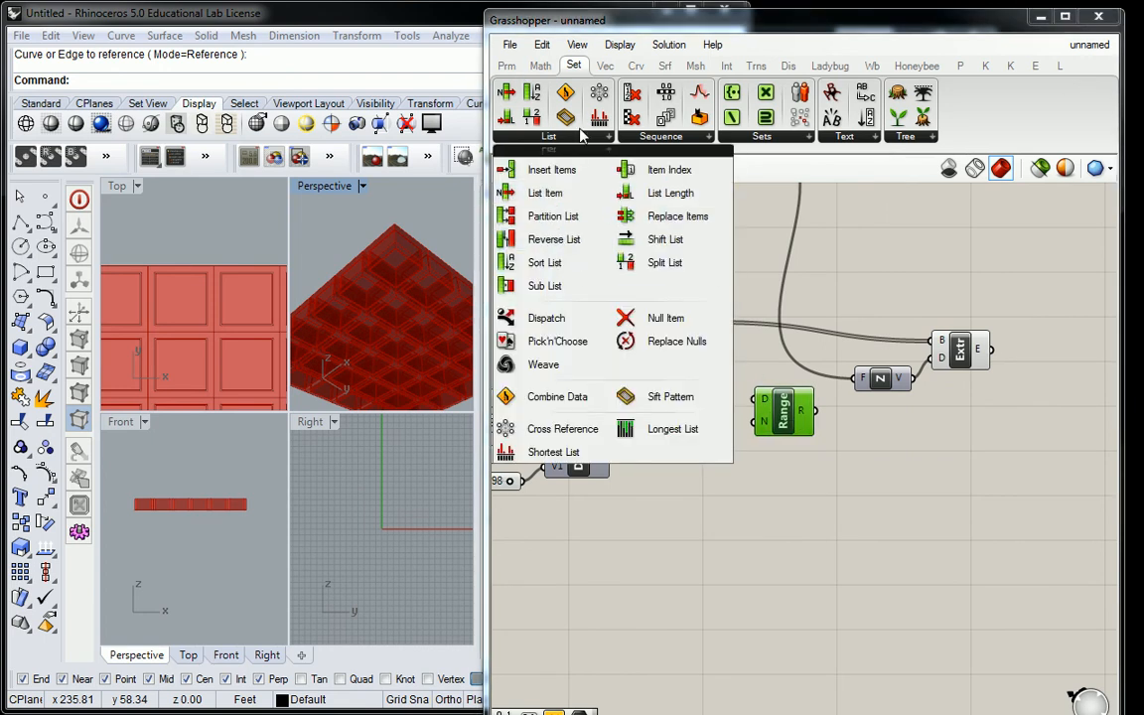
{"action": "left_click", "coordinate": [539, 65]}
{"action": "left_click", "coordinate": [518, 136]}
{"action": "left_click", "coordinate": [549, 169]}
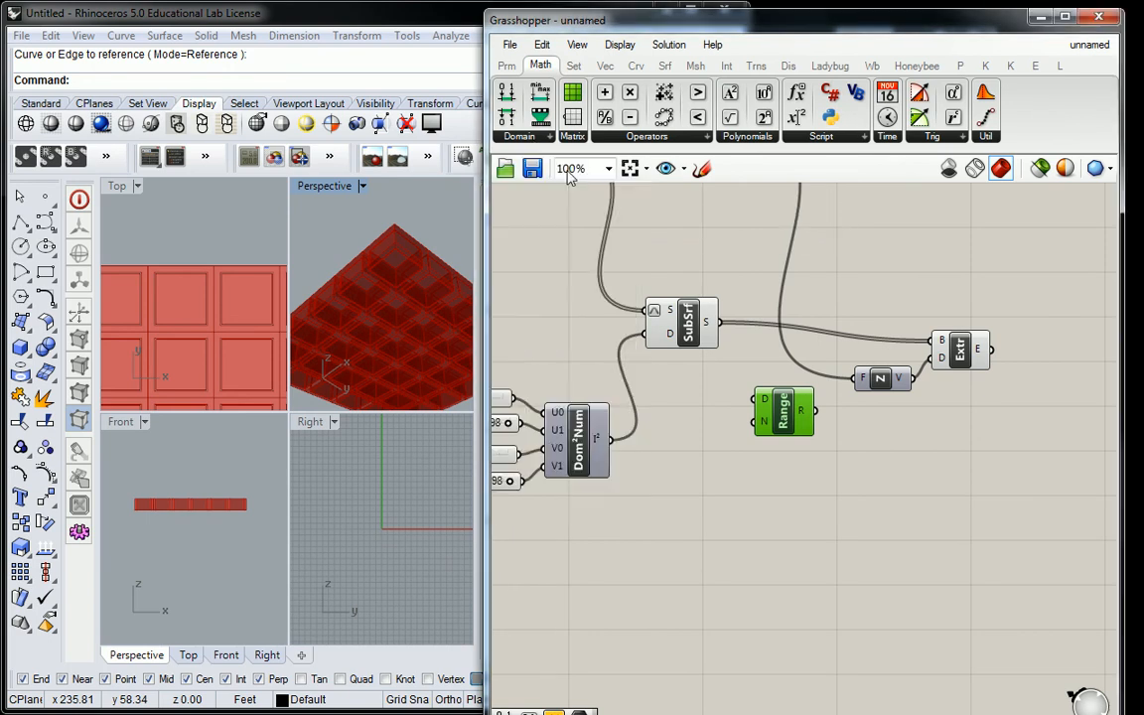
{"action": "left_click", "coordinate": [714, 392]}
{"action": "left_click_drag", "start_coordinate": [748, 392], "coordinate": [716, 420]}
{"action": "left_click_drag", "start_coordinate": [1010, 254], "coordinate": [784, 398]}
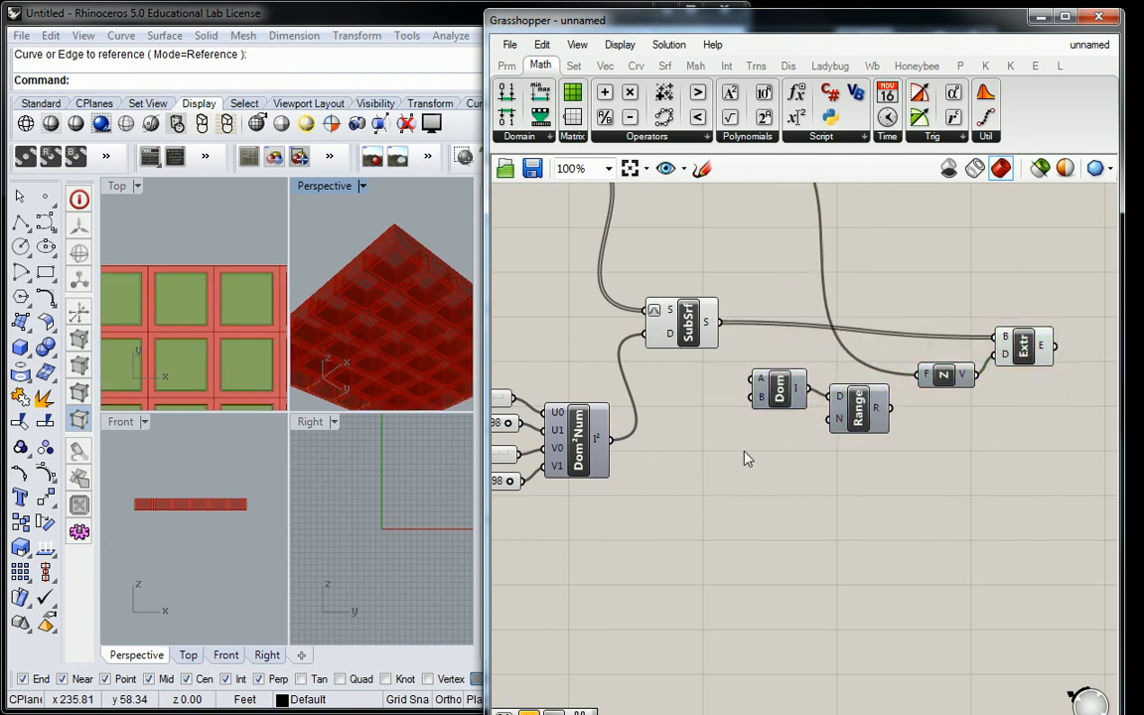
{"action": "left_click", "coordinate": [744, 453]}
Duplicate the -10 panel beside the Construct Domain and set the copy to -5.
{"action": "right_click_drag", "start_coordinate": [726, 286], "coordinate": [760, 377]}
{"action": "left_click", "coordinate": [730, 222]}
{"action": "left_click_drag", "start_coordinate": [731, 221], "coordinate": [735, 474], "text": "alt"}
{"action": "double_click", "coordinate": [736, 475]}
{"action": "type", "text": "-5"}
{"action": "left_click", "coordinate": [780, 603]}
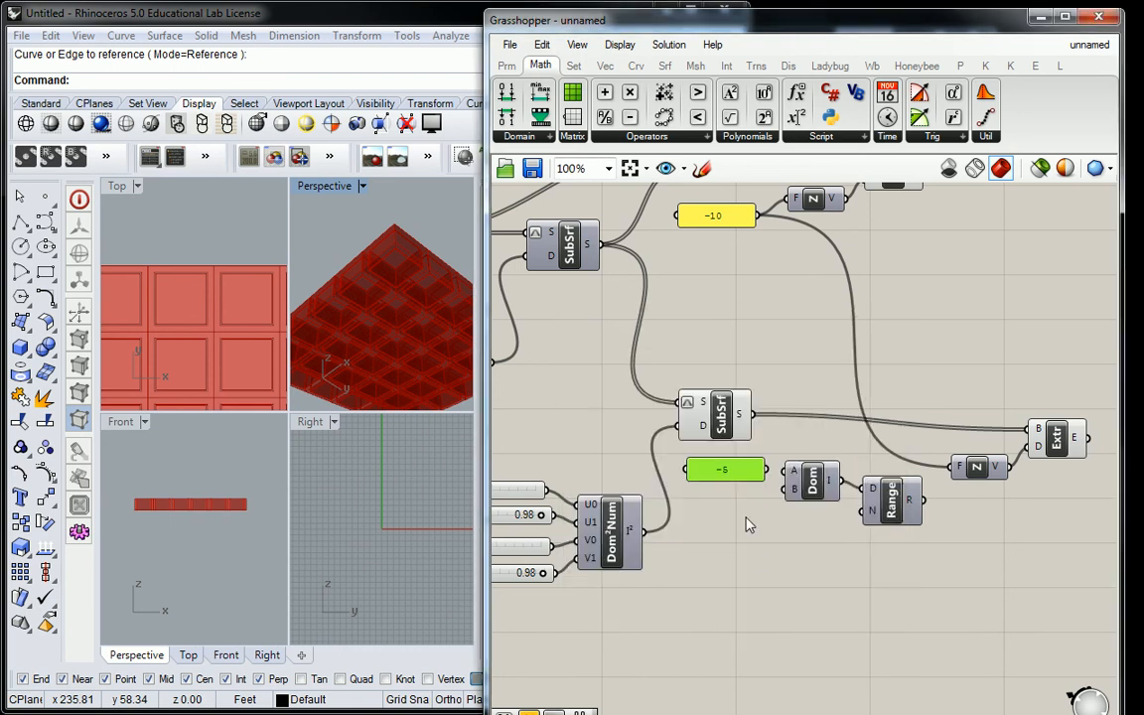
Duplicate the -5 panel, set the copy to -45, and connect the two panels to the Construct Domain's A and B inputs.
{"action": "left_click_drag", "start_coordinate": [724, 469], "coordinate": [732, 504], "text": "alt"}
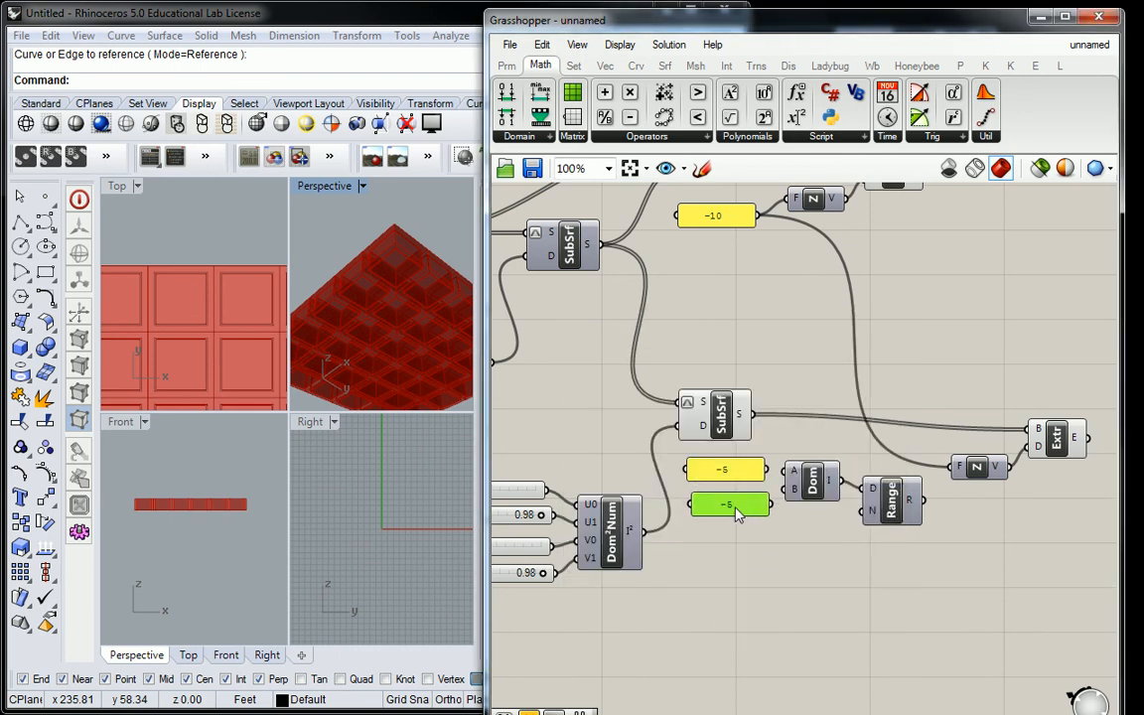
{"action": "double_click", "coordinate": [735, 506]}
{"action": "type", "text": "-"}
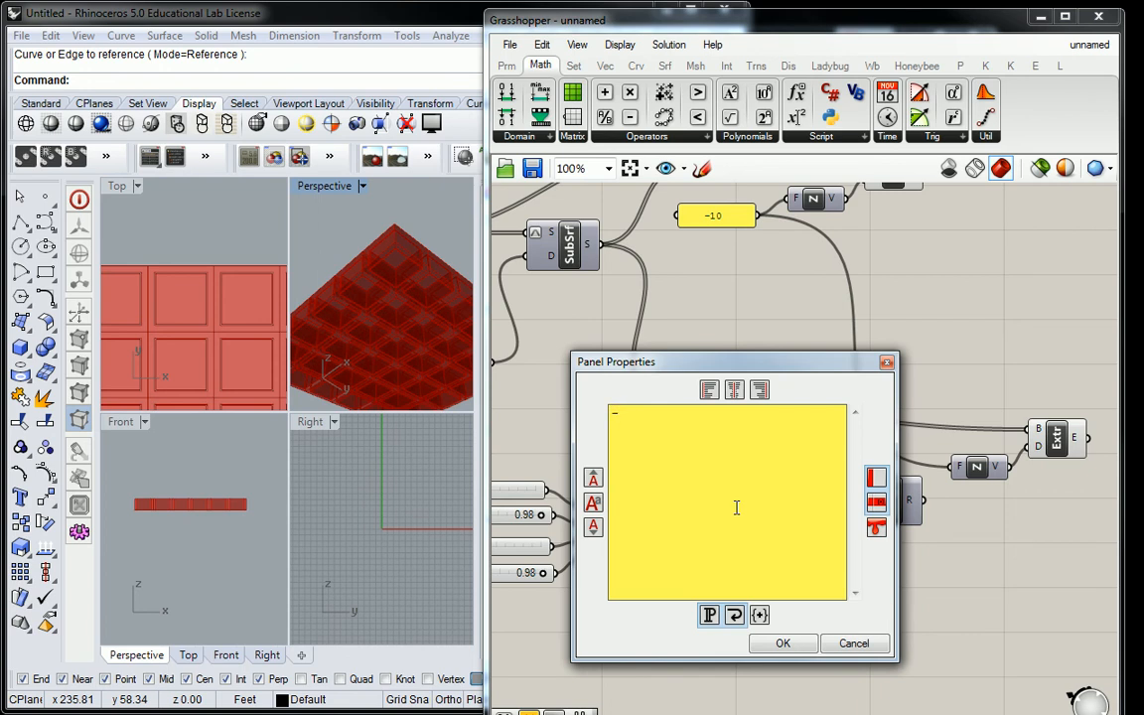
{"action": "type", "text": "45"}
{"action": "left_click", "coordinate": [784, 642]}
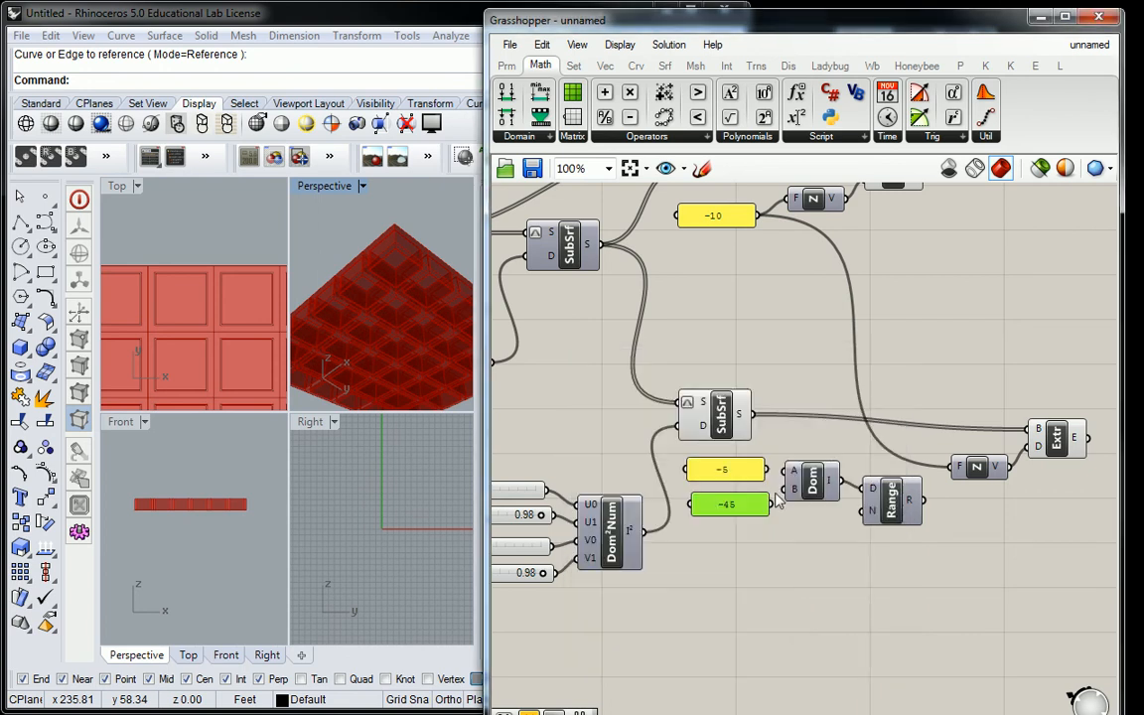
{"action": "left_click_drag", "start_coordinate": [772, 504], "coordinate": [817, 486]}
{"action": "left_click_drag", "start_coordinate": [893, 504], "coordinate": [907, 506]}
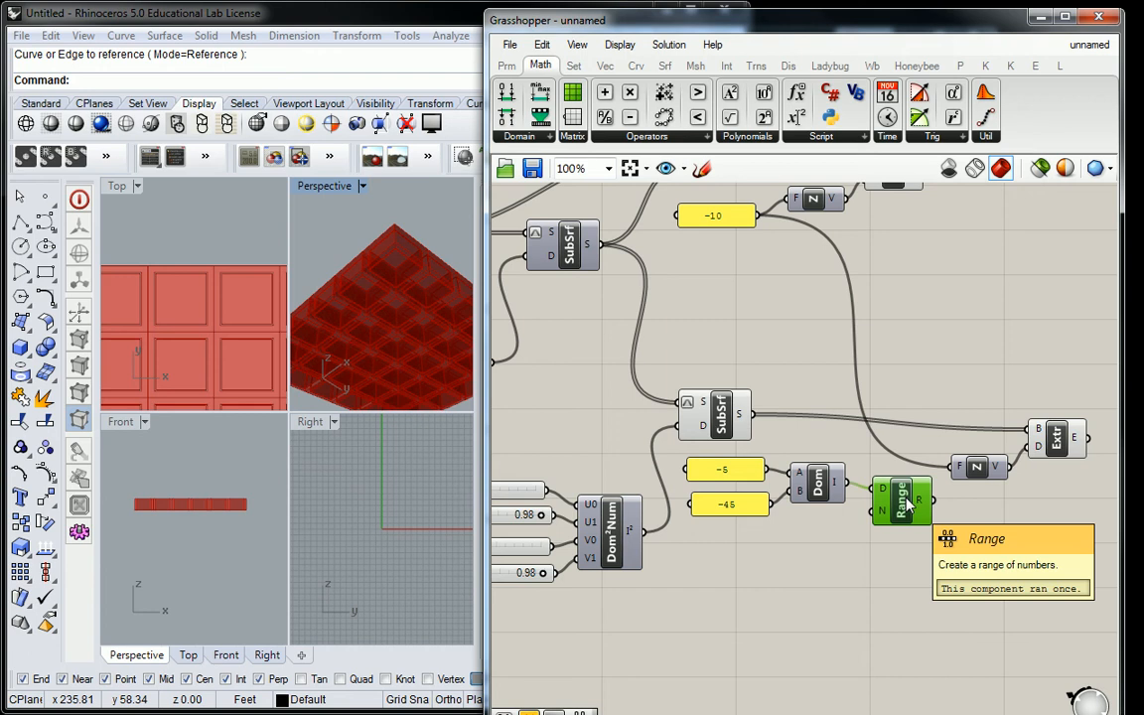
Add a List Length component and connect the innermost Isotrim's surface output to its list input.
{"action": "left_click", "coordinate": [804, 399]}
{"action": "right_click_drag", "start_coordinate": [794, 382], "coordinate": [679, 363]}
{"action": "left_click", "coordinate": [574, 65]}
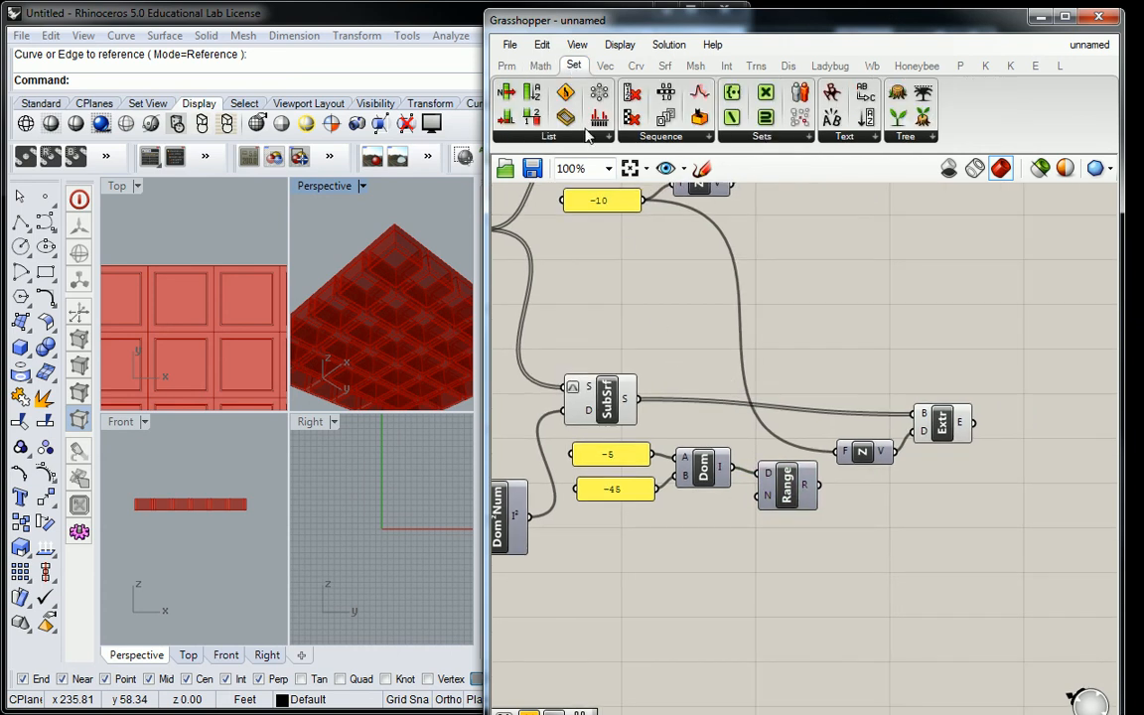
{"action": "left_click", "coordinate": [581, 136]}
{"action": "left_click", "coordinate": [671, 193]}
{"action": "left_click", "coordinate": [688, 421]}
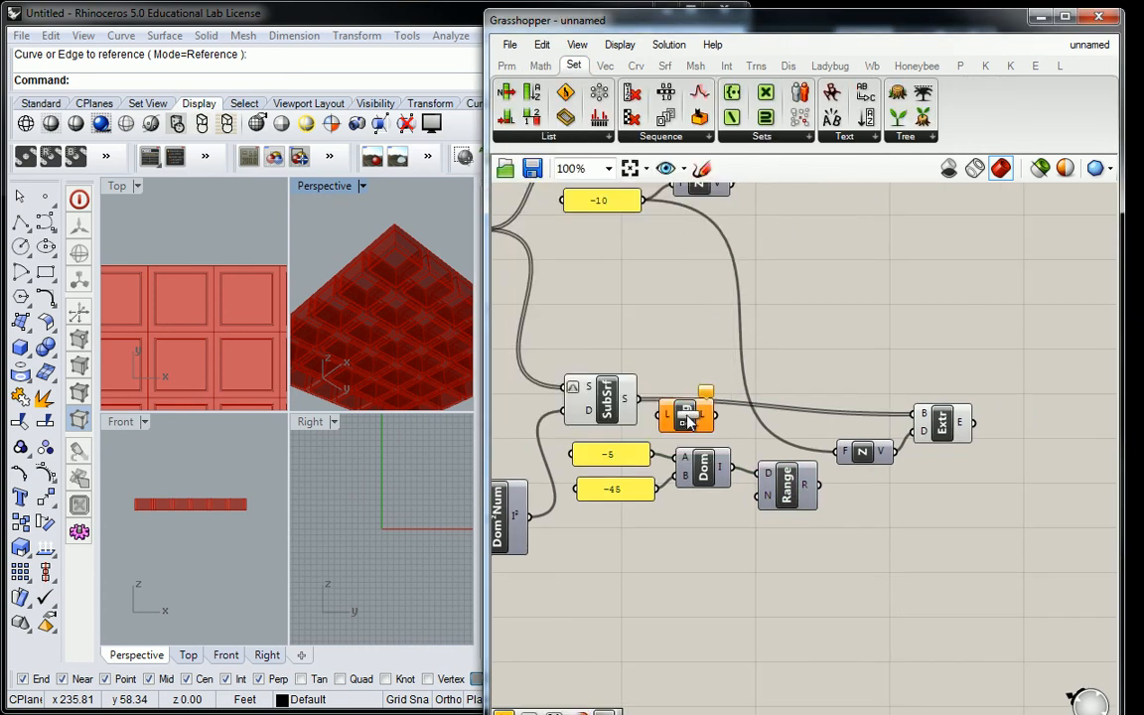
{"action": "left_click_drag", "start_coordinate": [638, 398], "coordinate": [679, 422]}
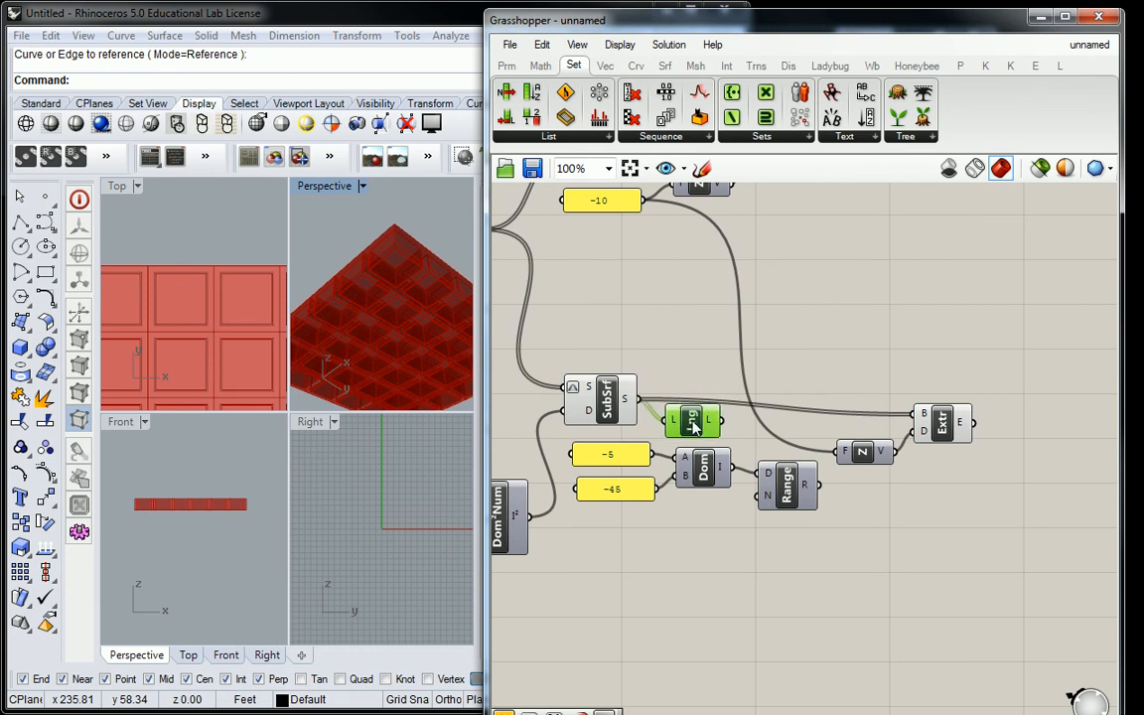
Rearrange the Range, Unit Z and Extrude, and connect the List Length output to the Range's N input.
{"action": "left_click_drag", "start_coordinate": [785, 479], "coordinate": [797, 478]}
{"action": "left_click_drag", "start_coordinate": [1021, 371], "coordinate": [914, 418]}
{"action": "left_click", "coordinate": [754, 432]}
{"action": "left_click_drag", "start_coordinate": [731, 423], "coordinate": [782, 456]}
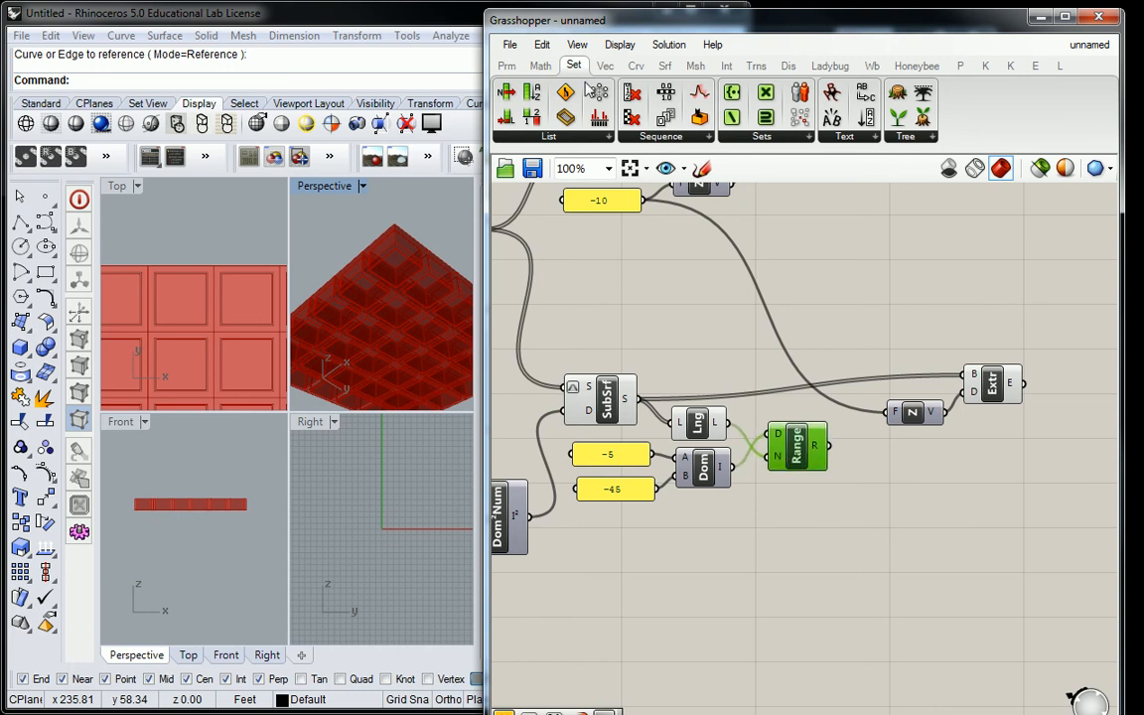
Examine the Range's output values in an enlarged temporary panel, and delete that panel.
{"action": "left_click", "coordinate": [506, 65]}
{"action": "left_click_drag", "start_coordinate": [939, 559], "coordinate": [940, 556]}
{"action": "left_click_drag", "start_coordinate": [828, 445], "coordinate": [868, 553]}
{"action": "right_click_drag", "start_coordinate": [998, 594], "coordinate": [843, 481]}
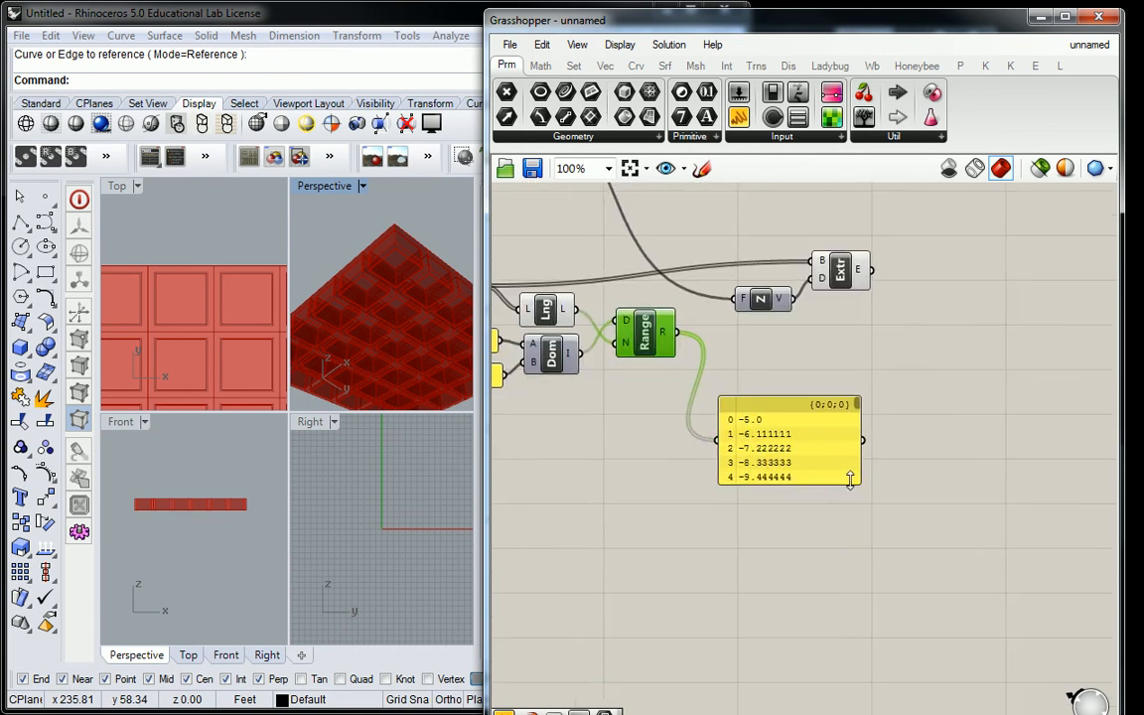
{"action": "left_click_drag", "start_coordinate": [844, 484], "coordinate": [899, 643]}
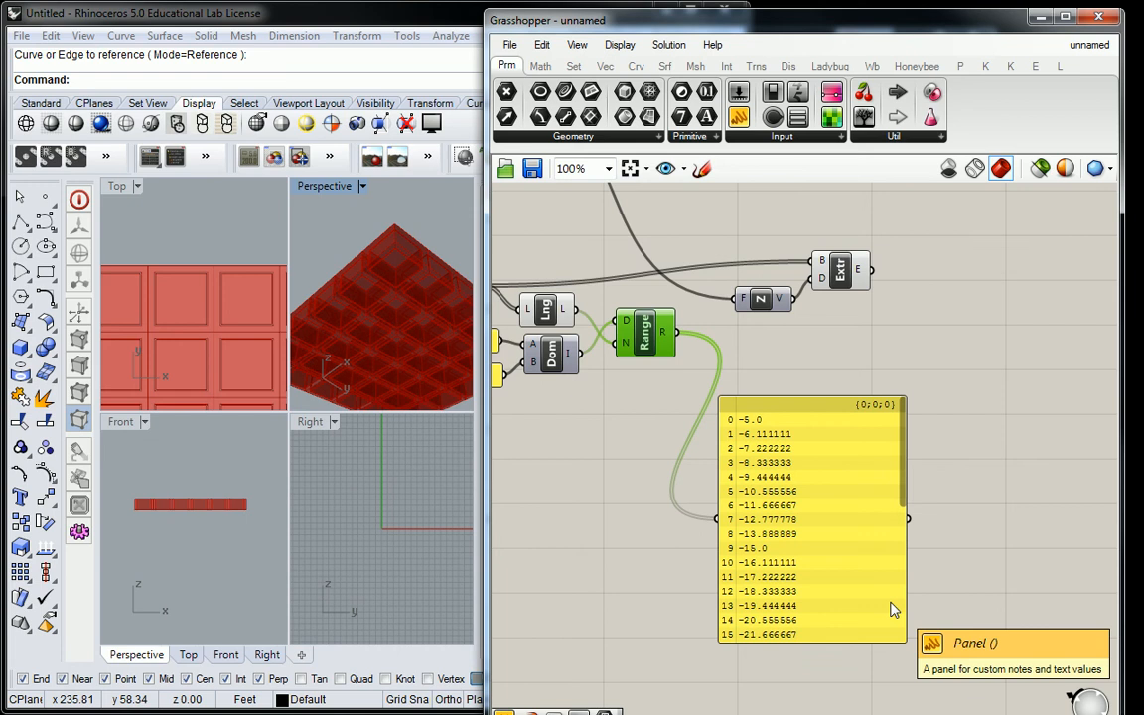
{"action": "right_click", "coordinate": [922, 613]}
{"action": "left_click", "coordinate": [720, 469]}
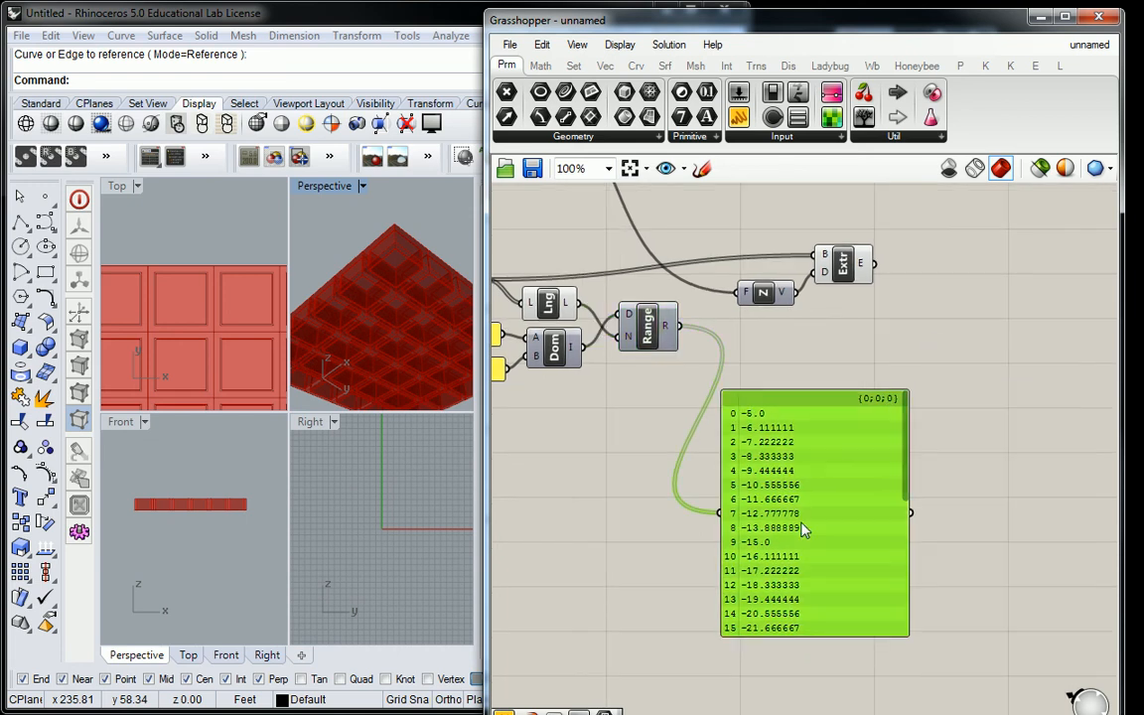
{"action": "key", "text": "Delete"}
Add a Jitter component near the Unit Z and connect the Range output to its list input.
{"action": "right_click_drag", "start_coordinate": [768, 370], "coordinate": [738, 434]}
{"action": "left_click_drag", "start_coordinate": [871, 282], "coordinate": [728, 357]}
{"action": "left_click_drag", "start_coordinate": [732, 355], "coordinate": [778, 326]}
{"action": "left_click", "coordinate": [668, 242]}
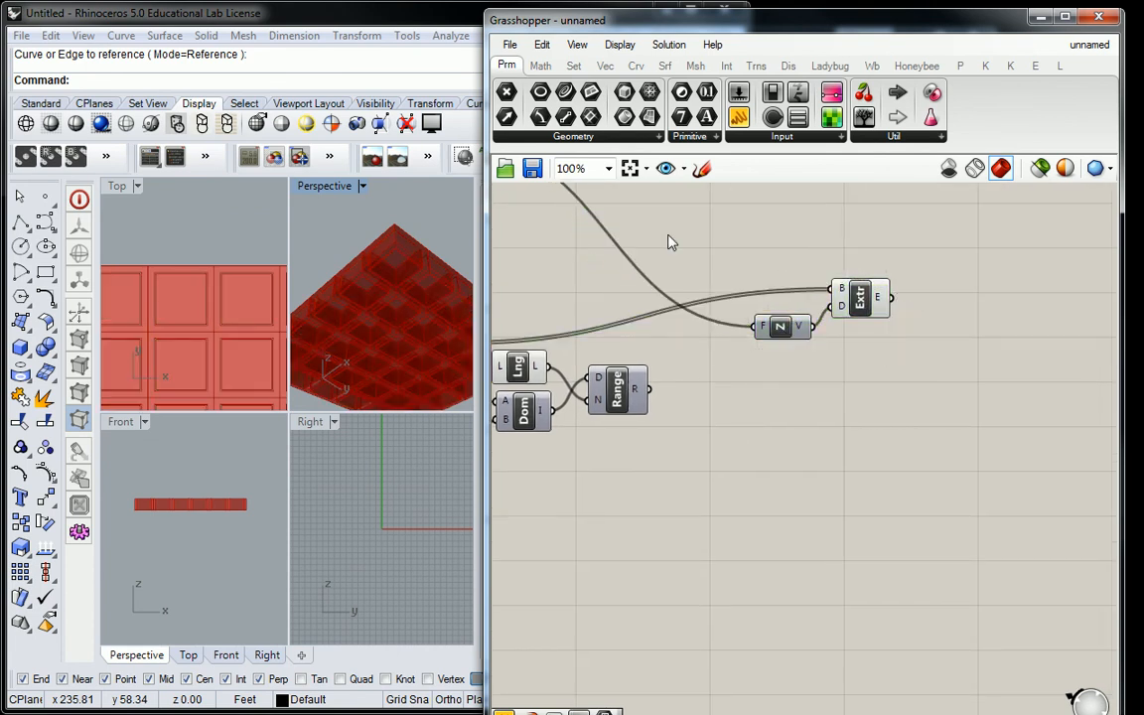
{"action": "left_click", "coordinate": [574, 66]}
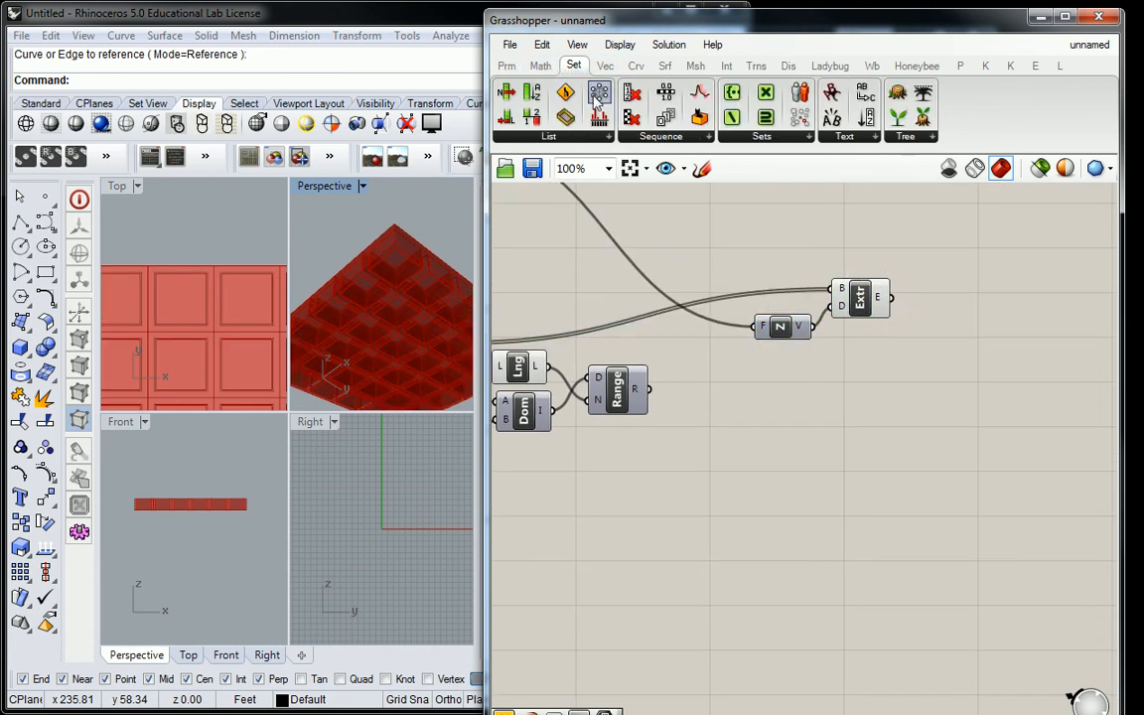
{"action": "left_click", "coordinate": [660, 136]}
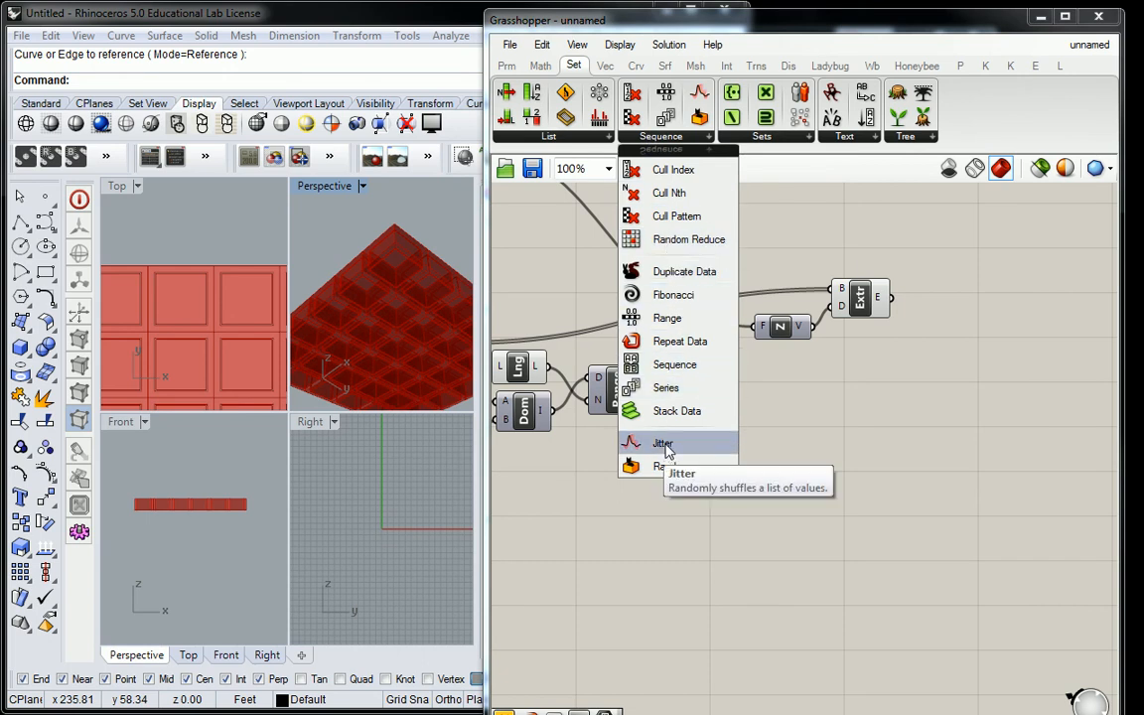
{"action": "left_click_drag", "start_coordinate": [658, 444], "coordinate": [732, 402]}
{"action": "left_click_drag", "start_coordinate": [649, 390], "coordinate": [713, 421]}
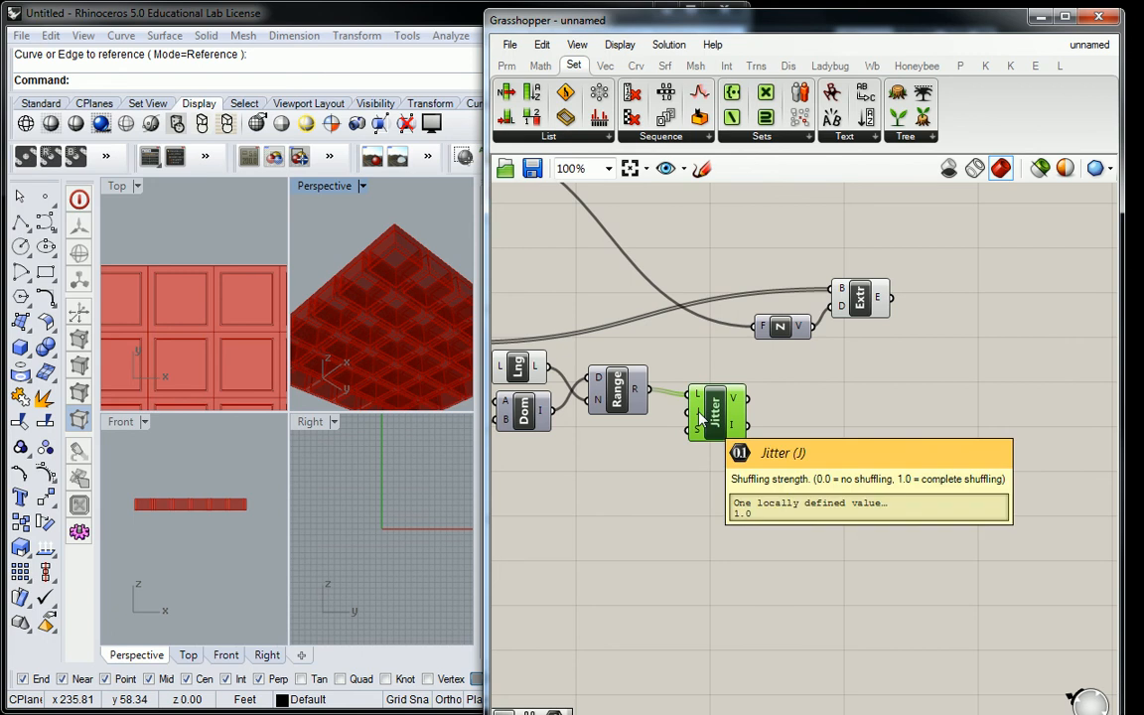
Create a number slider from 0 to 1.0 with one decimal and connect it to the Jitter component's J input.
{"action": "double_click", "coordinate": [605, 518]}
{"action": "type", "text": "0<1.0"}
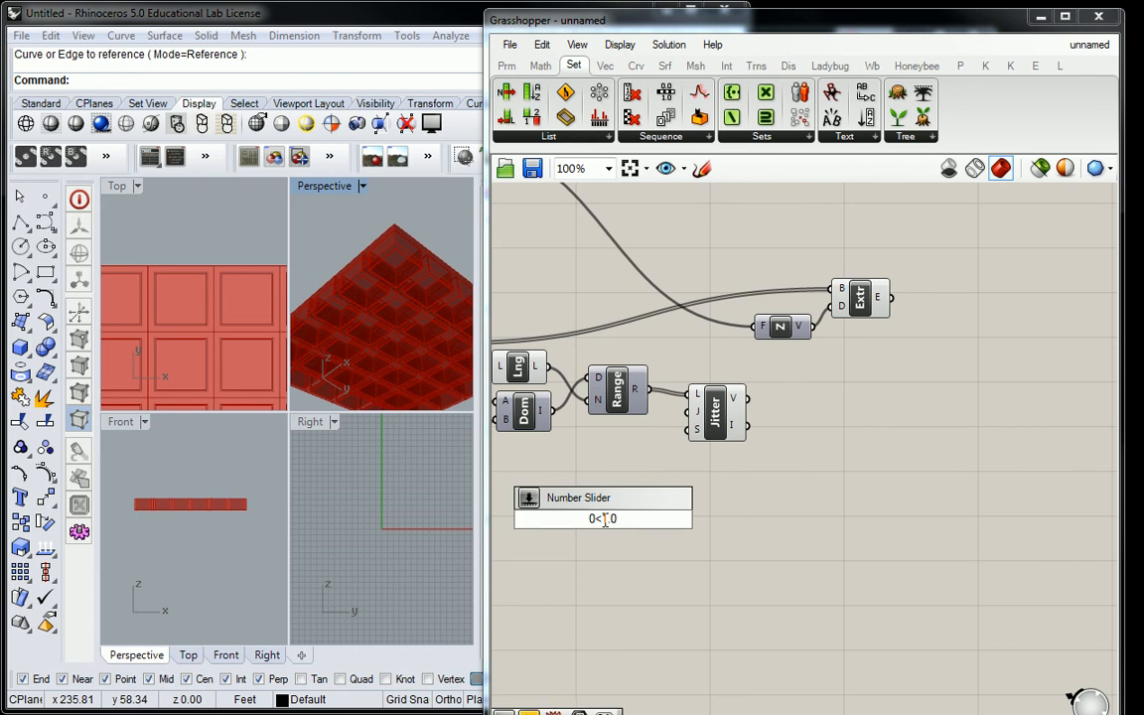
{"action": "key", "text": "Return"}
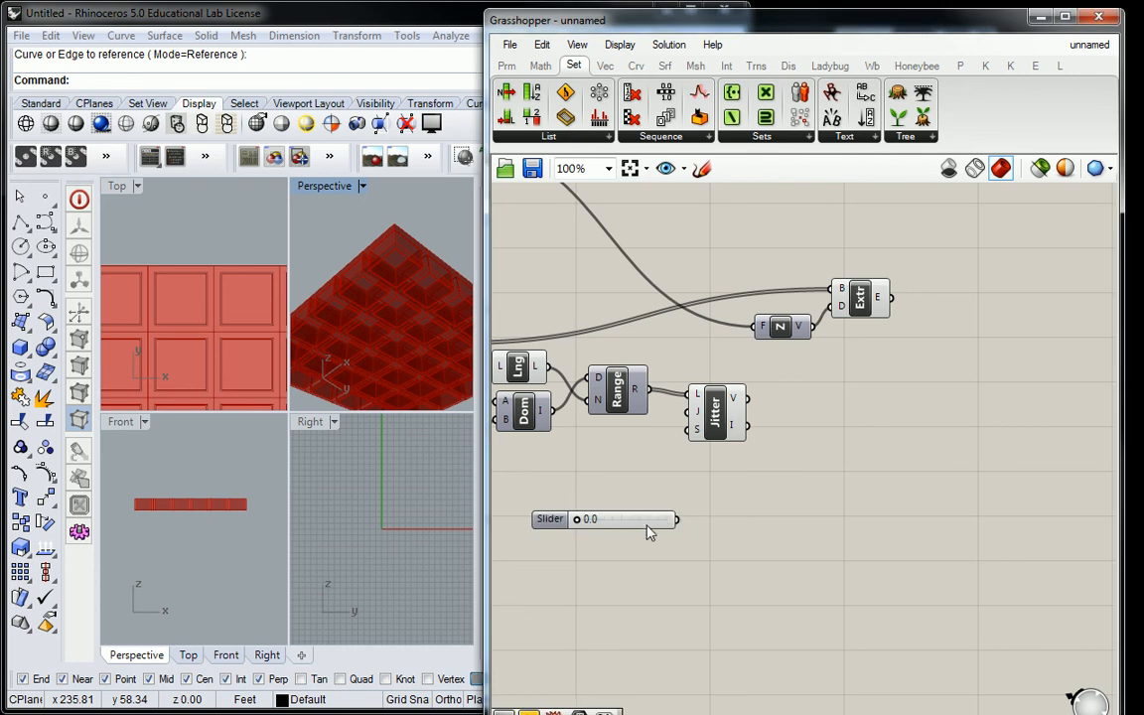
{"action": "left_click_drag", "start_coordinate": [663, 480], "coordinate": [687, 429]}
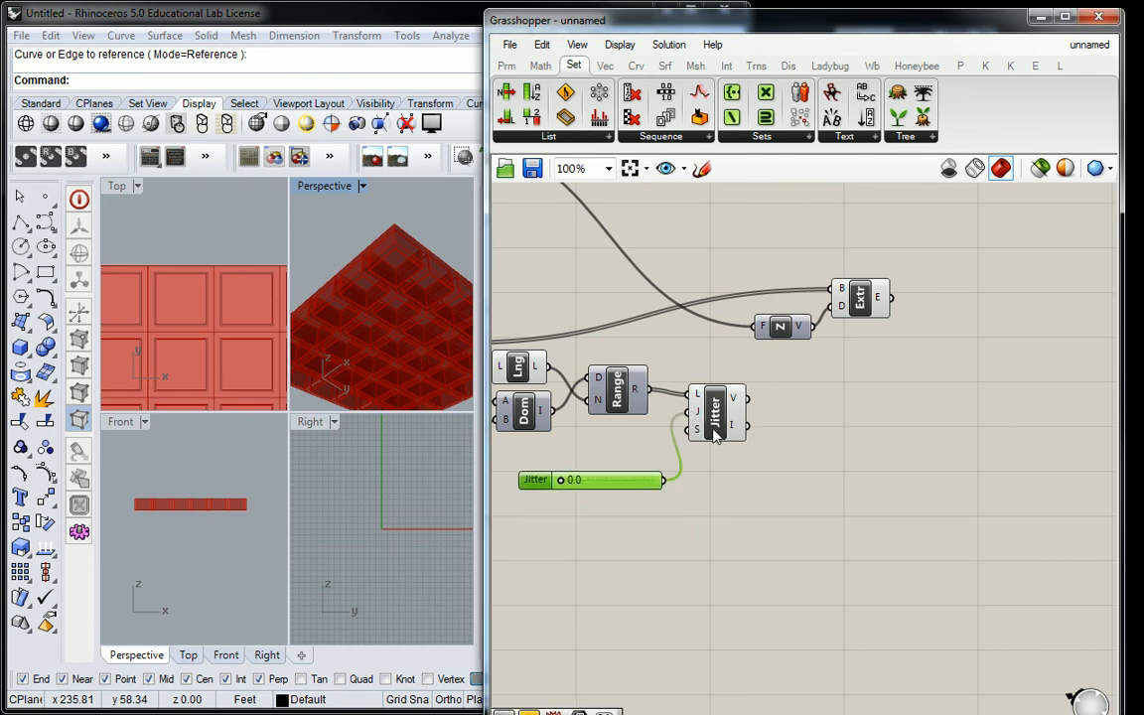
{"action": "left_click_drag", "start_coordinate": [618, 490], "coordinate": [599, 474]}
{"action": "right_click_drag", "start_coordinate": [599, 474], "coordinate": [644, 463]}
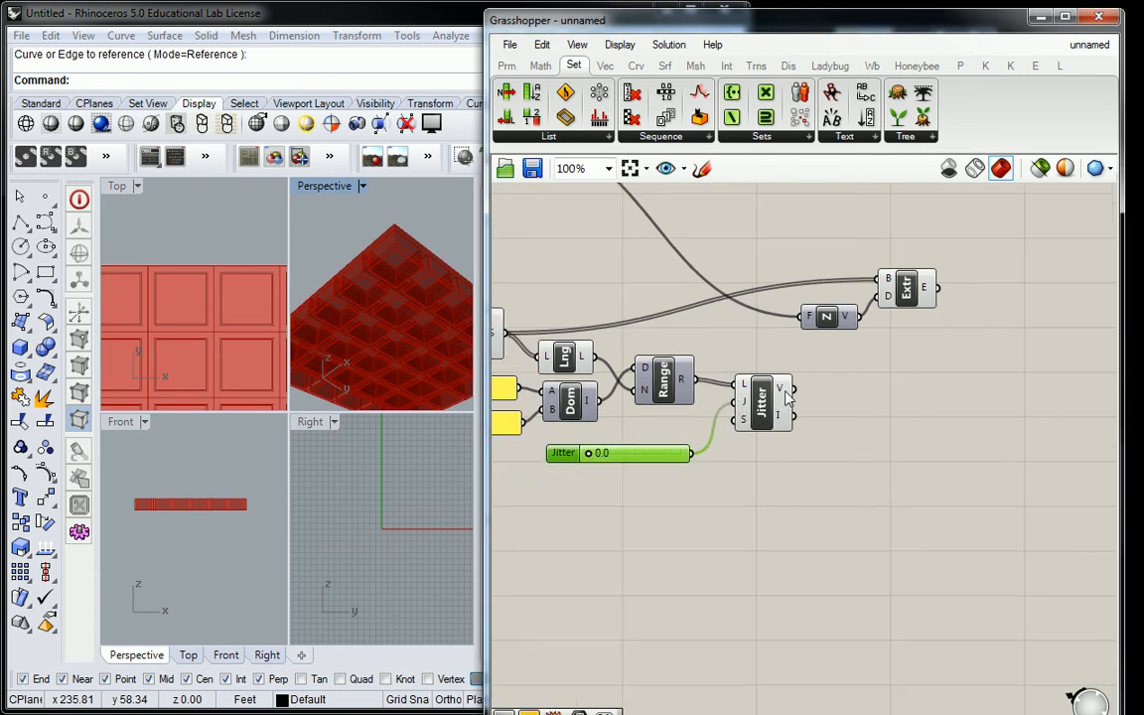
{"action": "left_click", "coordinate": [761, 397]}
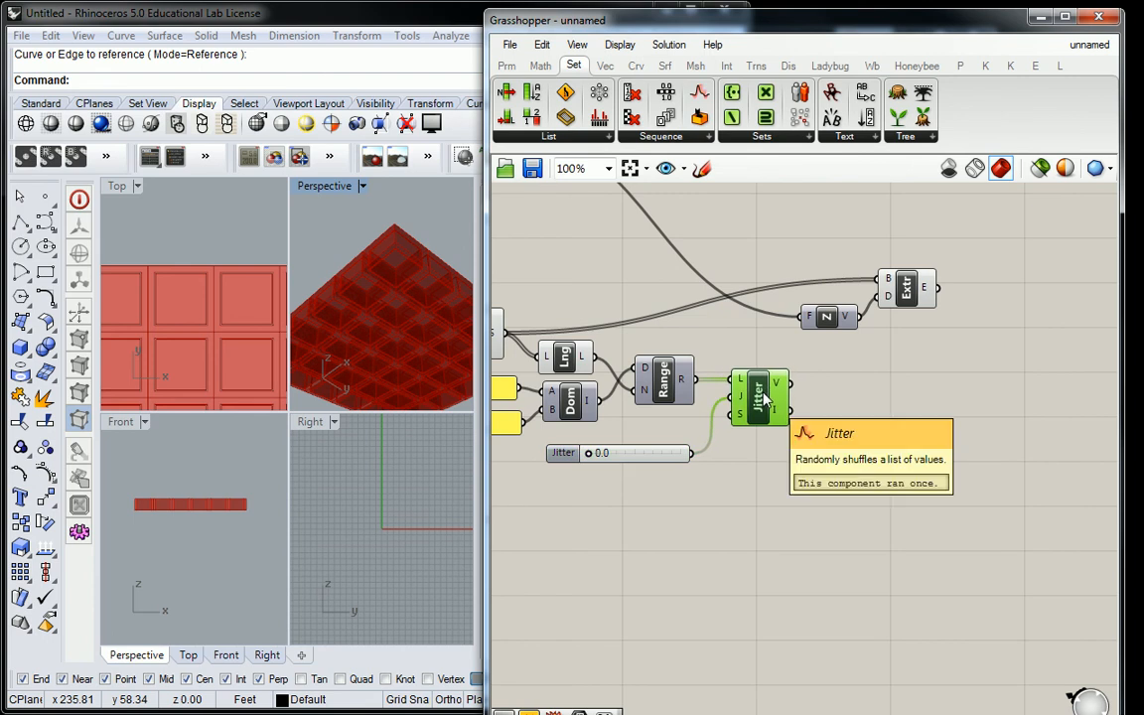
Connect the Jitter's V output to the copied Unit Z's factor input, replacing the -10 panel, and highlight the extruded panels.
{"action": "left_click_drag", "start_coordinate": [790, 381], "coordinate": [798, 319]}
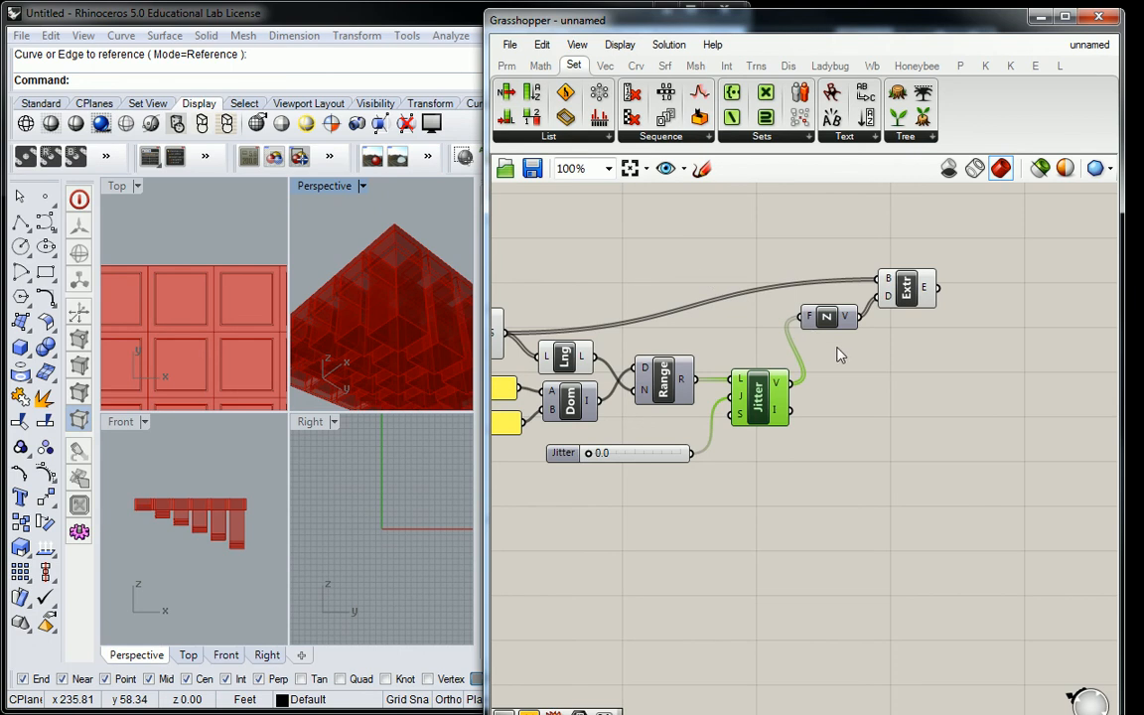
{"action": "mouse_move", "coordinate": [417, 298]}
{"action": "right_mouse_down"}
{"action": "mouse_move", "coordinate": [442, 317]}
{"action": "mouse_move", "coordinate": [408, 301]}
{"action": "mouse_move", "coordinate": [378, 326]}
{"action": "mouse_move", "coordinate": [439, 298]}
{"action": "mouse_move", "coordinate": [331, 282]}
{"action": "mouse_move", "coordinate": [403, 294]}
{"action": "mouse_move", "coordinate": [395, 308]}
{"action": "mouse_move", "coordinate": [388, 294]}
{"action": "mouse_move", "coordinate": [427, 317]}
{"action": "right_mouse_up"}
{"action": "scroll", "coordinate": [442, 316], "scroll_direction": "down", "scroll_amount": 6}
{"action": "left_click", "coordinate": [902, 288]}
Set the Jitter slider to 0.9 and compare the extruded volumes with the Trans-Pital reference image.
{"action": "left_click_drag", "start_coordinate": [592, 454], "coordinate": [662, 475]}
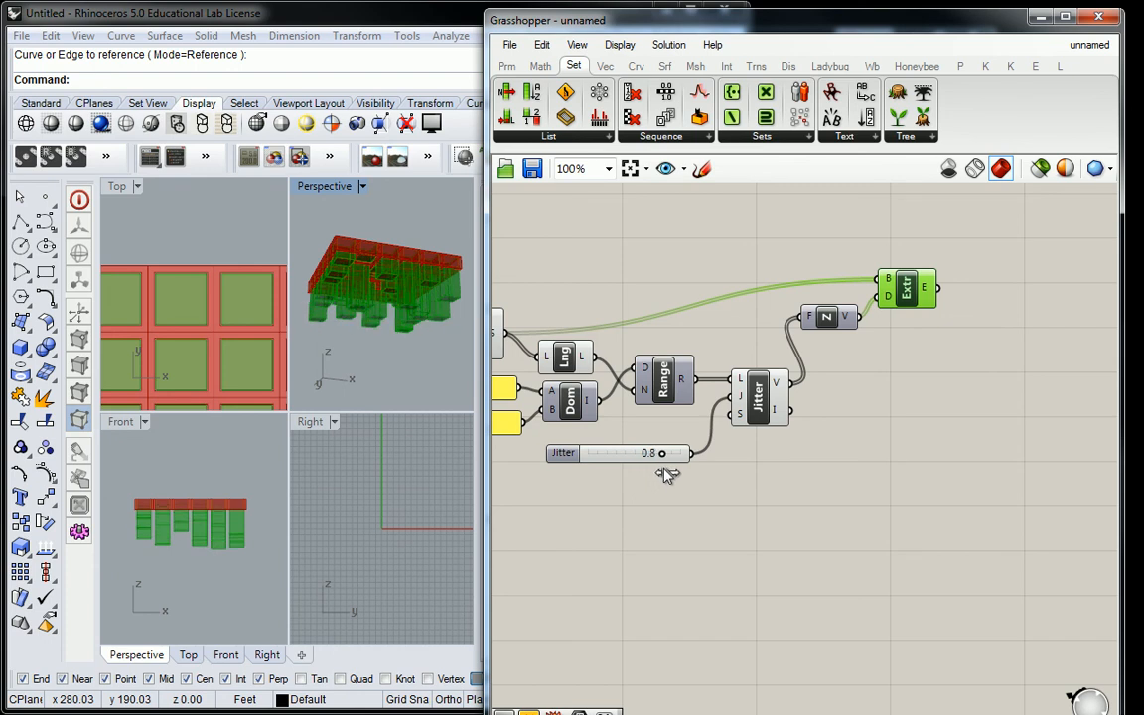
{"action": "scroll", "coordinate": [347, 273], "scroll_direction": "up", "scroll_amount": 5}
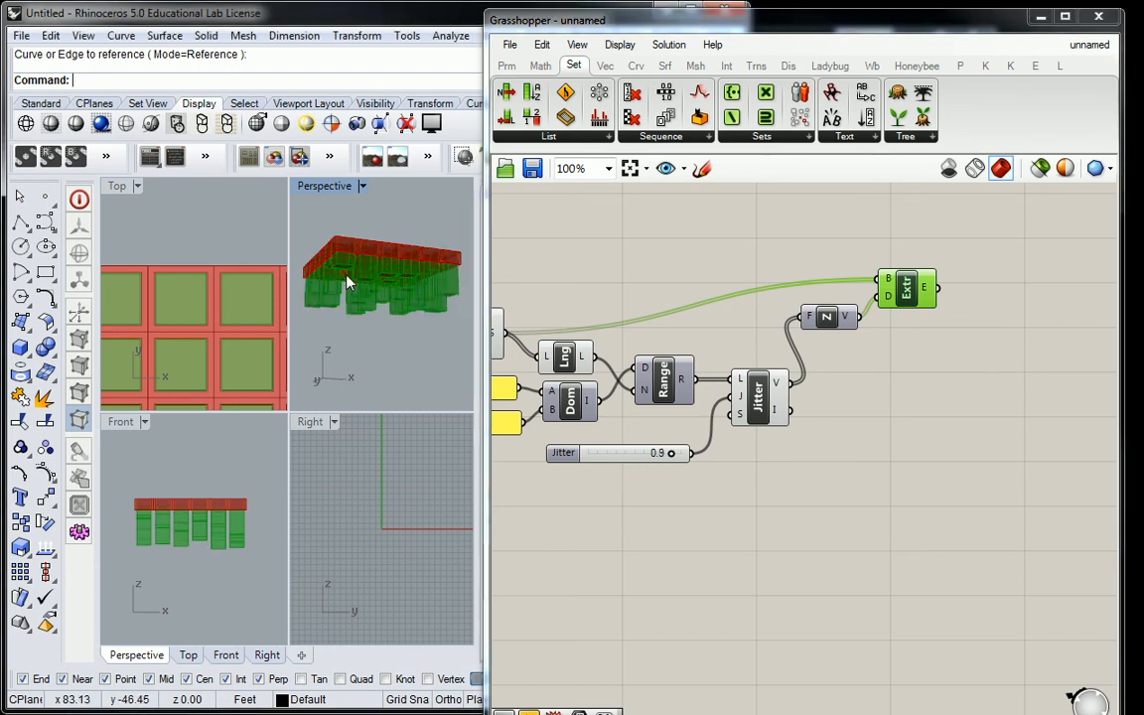
{"action": "scroll", "coordinate": [352, 274], "scroll_direction": "down", "scroll_amount": 3}
{"action": "right_click_drag", "start_coordinate": [414, 319], "coordinate": [424, 266]}
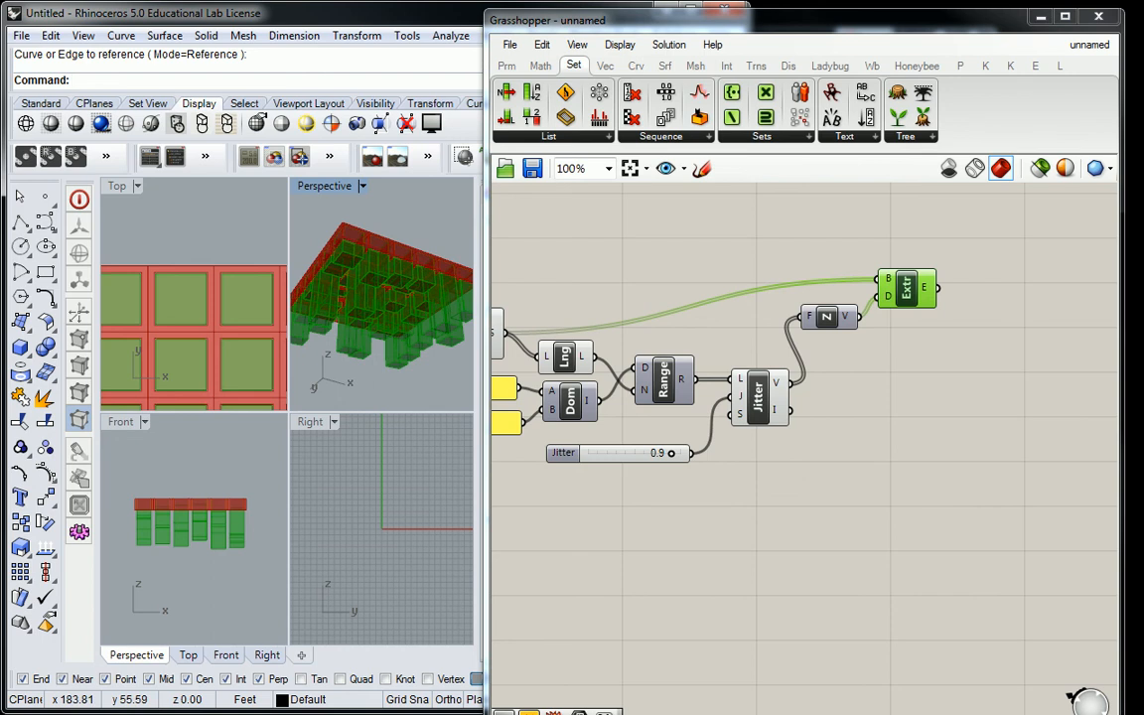
{"action": "key", "text": "alt+Tab"}
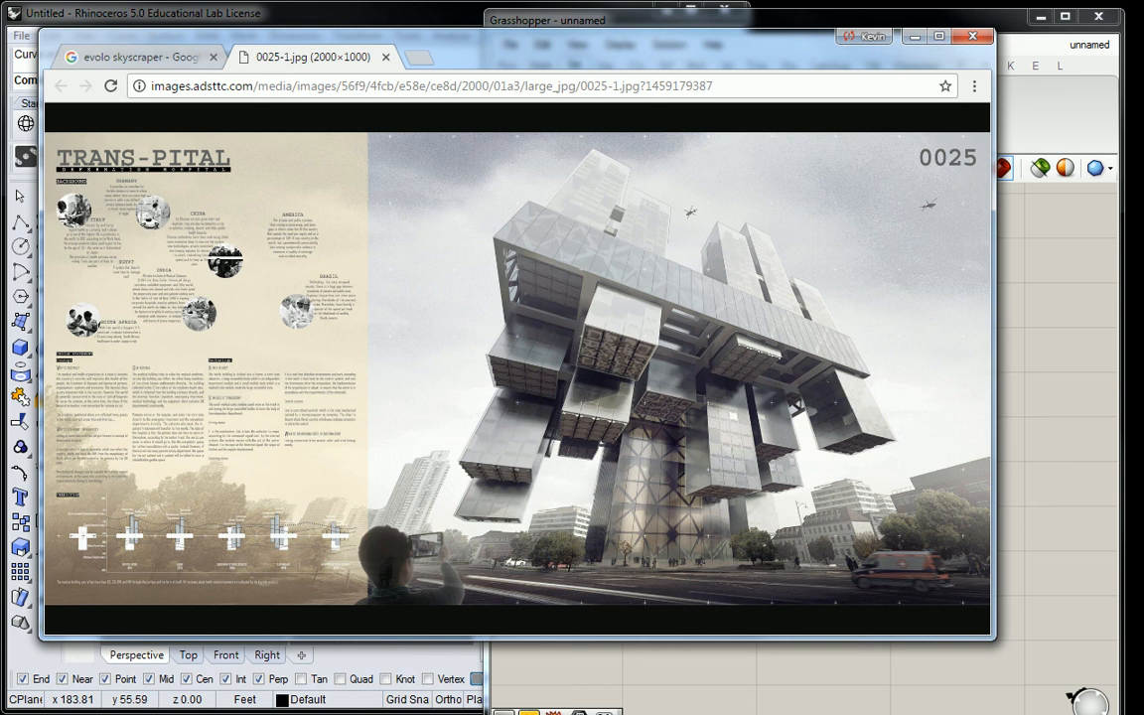
{"action": "left_click", "coordinate": [913, 36]}
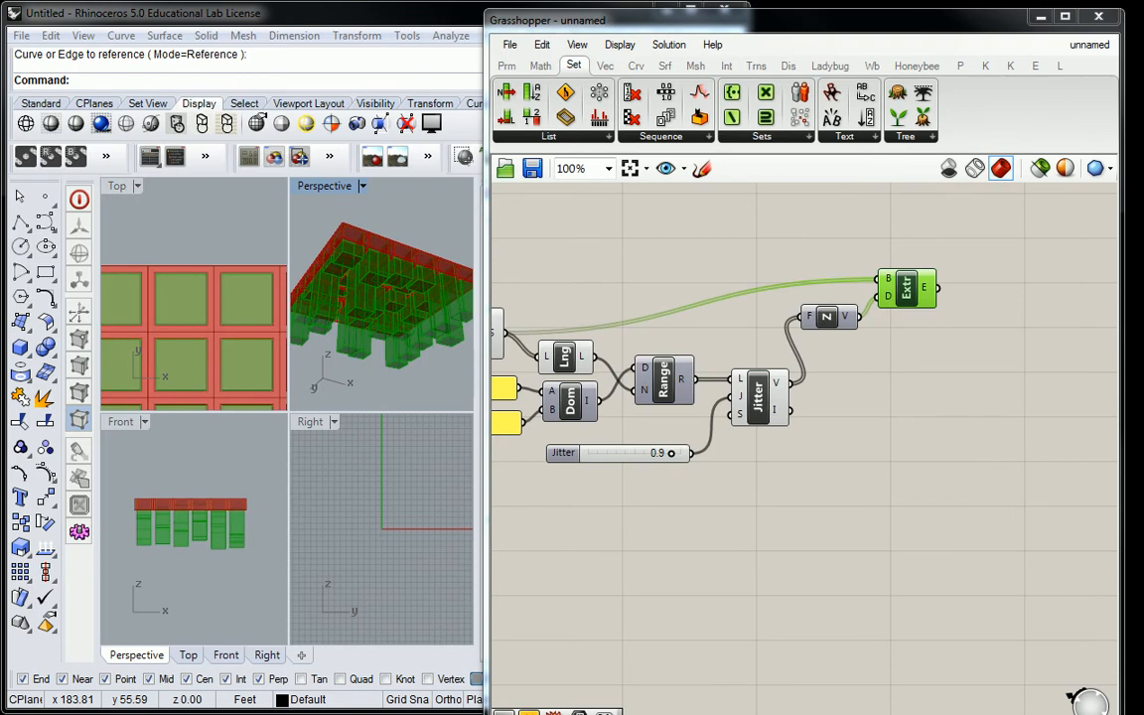
Duplicate the panel extrusion chain, from List Length and the -5 and -45 panels through Jitter to Extrude, and place the copy below the original.
{"action": "scroll", "coordinate": [916, 359], "scroll_direction": "down", "scroll_amount": 4}
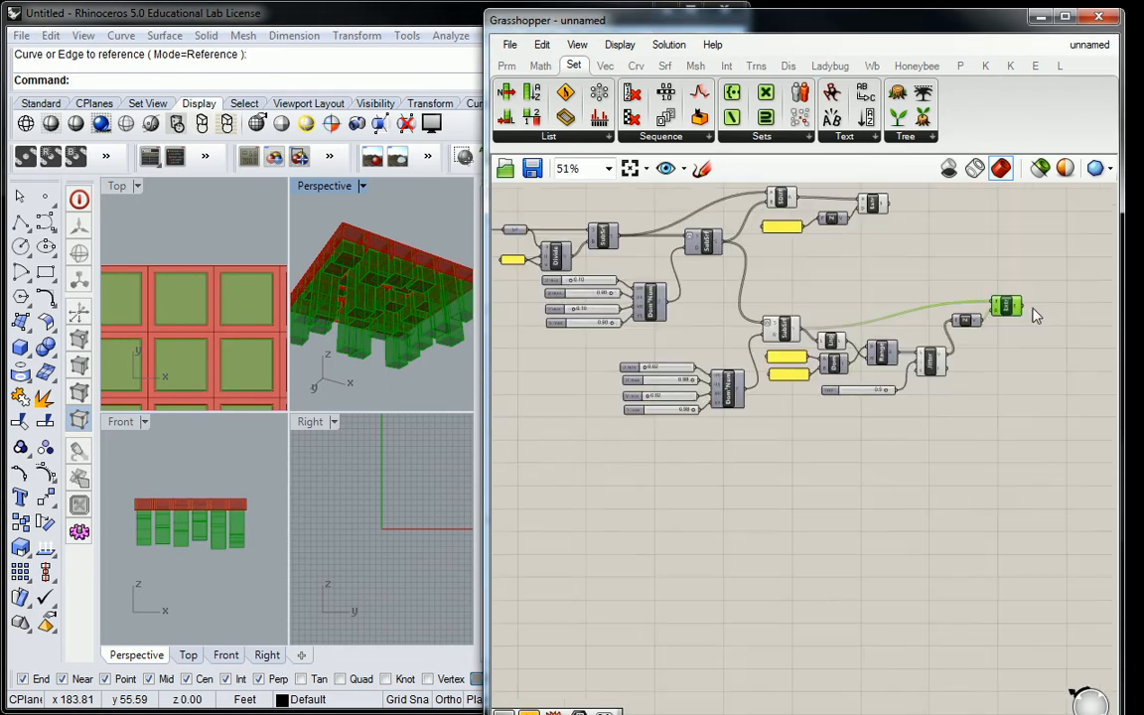
{"action": "left_click_drag", "start_coordinate": [950, 311], "coordinate": [607, 469]}
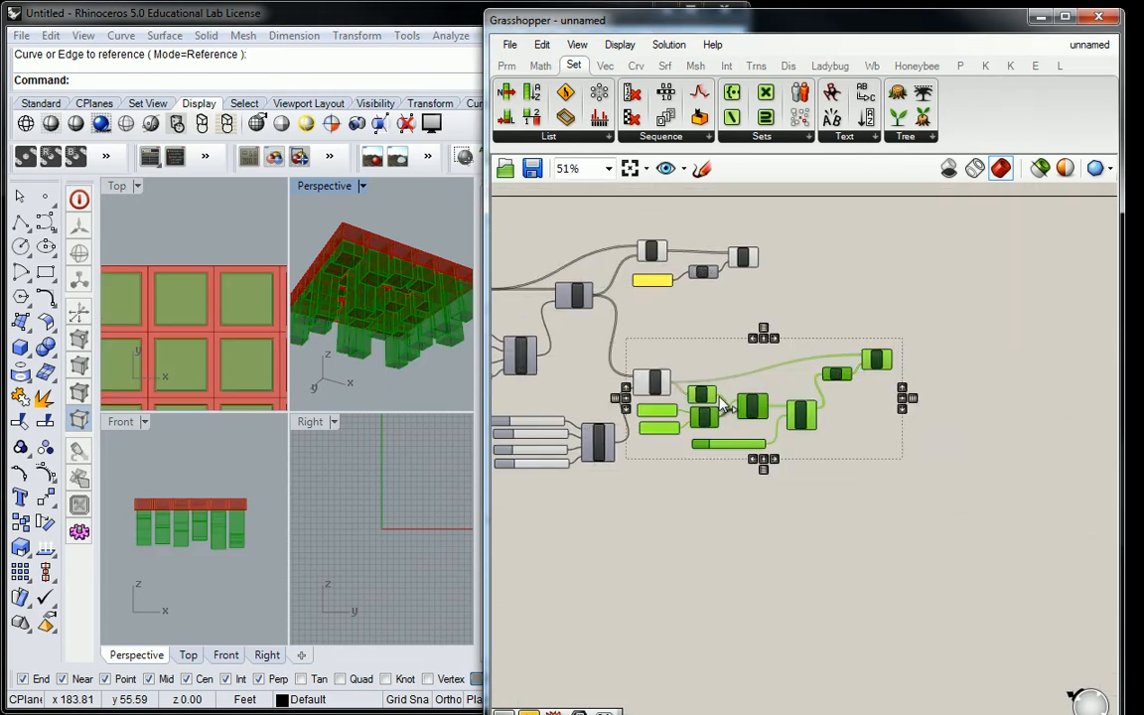
{"action": "scroll", "coordinate": [730, 397], "scroll_direction": "up", "scroll_amount": 3}
{"action": "left_click_drag", "start_coordinate": [772, 417], "coordinate": [819, 401]}
{"action": "right_click_drag", "start_coordinate": [859, 442], "coordinate": [761, 410]}
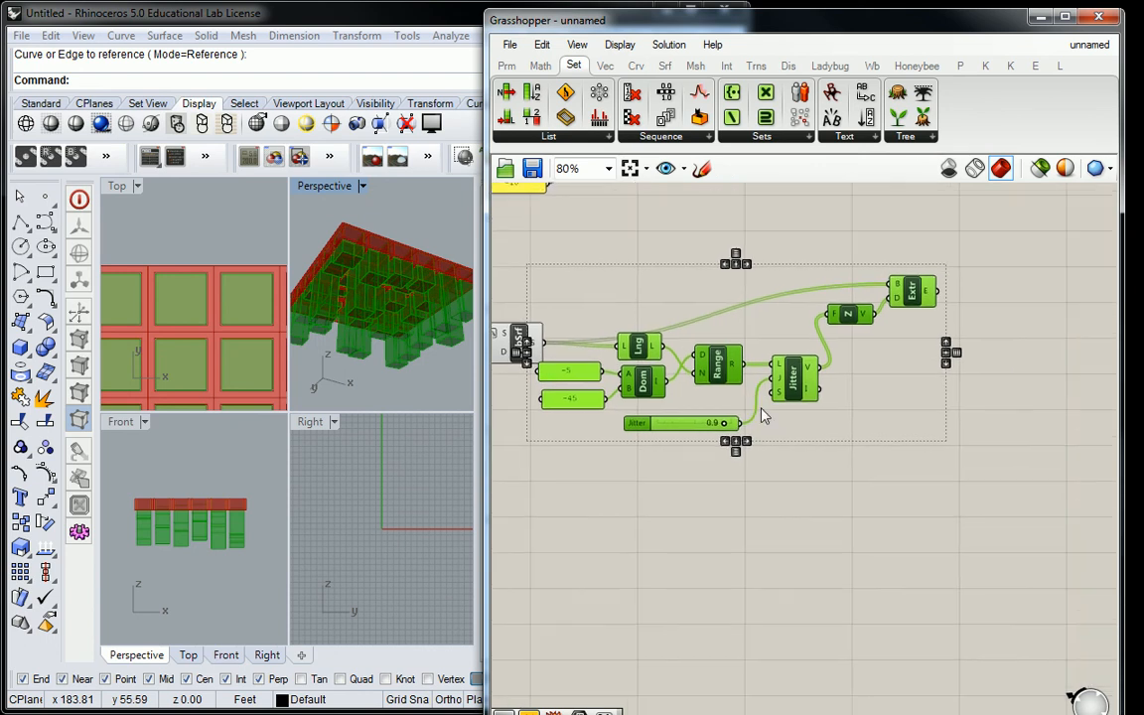
{"action": "key", "text": "ctrl+c"}
{"action": "key", "text": "ctrl+v"}
{"action": "left_click_drag", "start_coordinate": [722, 366], "coordinate": [725, 515]}
{"action": "right_click", "coordinate": [708, 471]}
{"action": "left_click", "coordinate": [690, 477]}
Set the copied domain's start panel to 5.
{"action": "scroll", "coordinate": [680, 473], "scroll_direction": "up", "scroll_amount": 5}
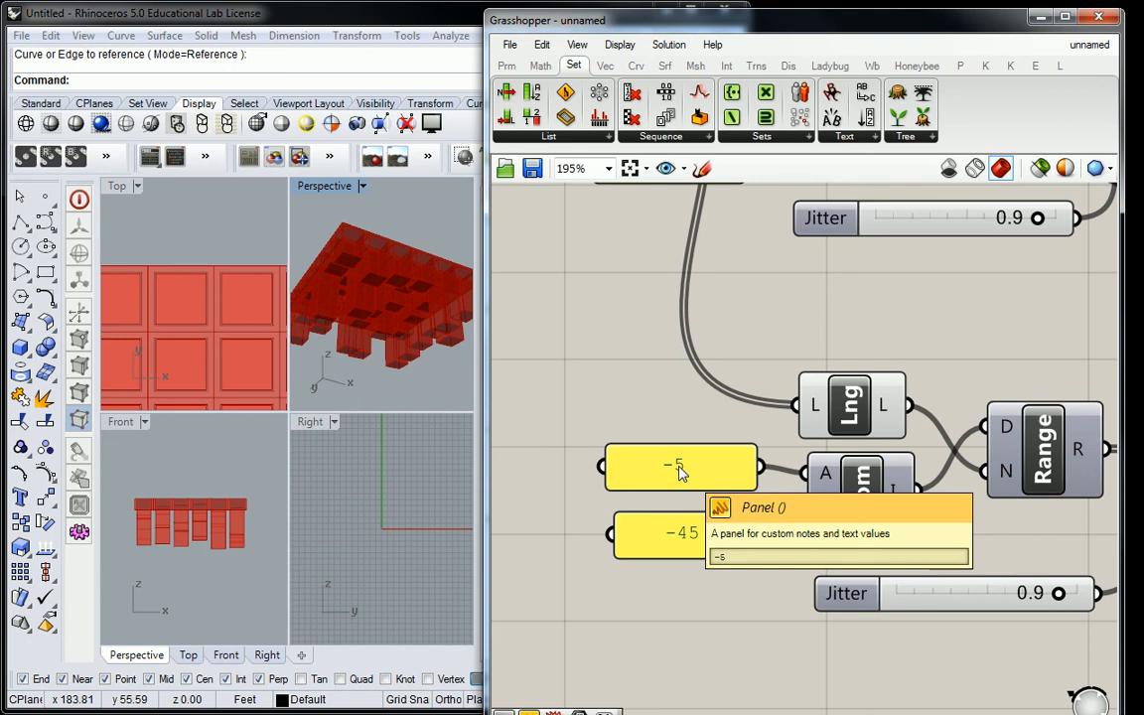
{"action": "scroll", "coordinate": [679, 473], "scroll_direction": "down", "scroll_amount": 6}
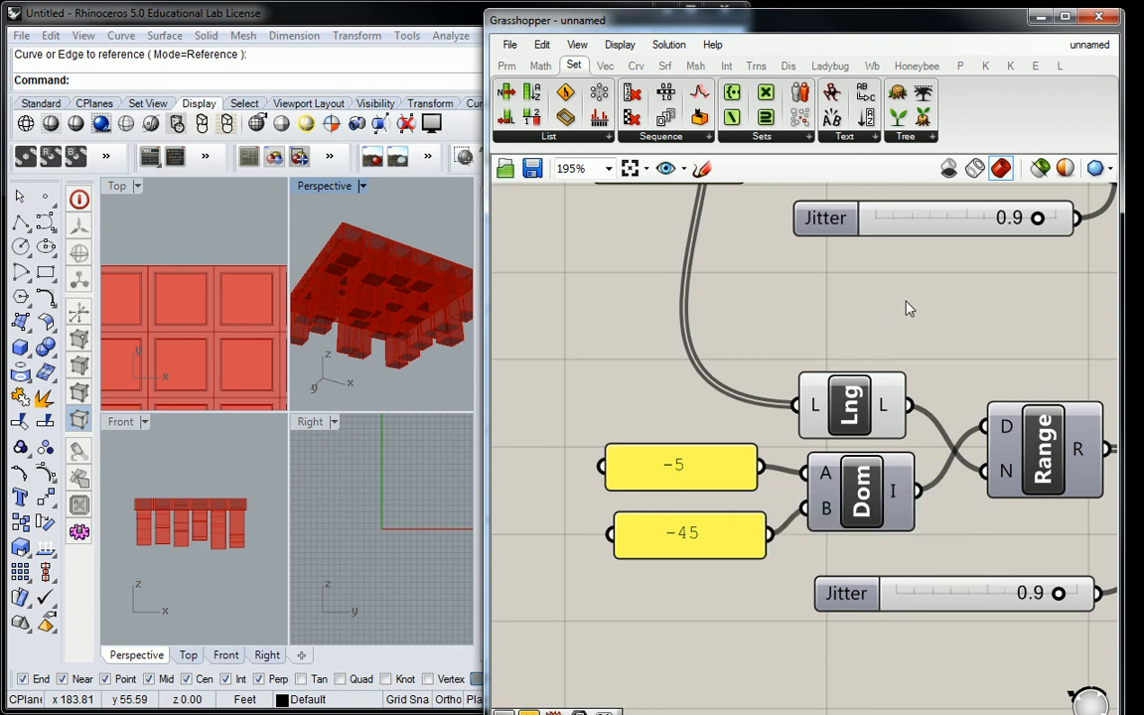
{"action": "right_click_drag", "start_coordinate": [421, 294], "coordinate": [382, 268]}
{"action": "left_click", "coordinate": [660, 248]}
{"action": "right_click_drag", "start_coordinate": [660, 248], "coordinate": [641, 209]}
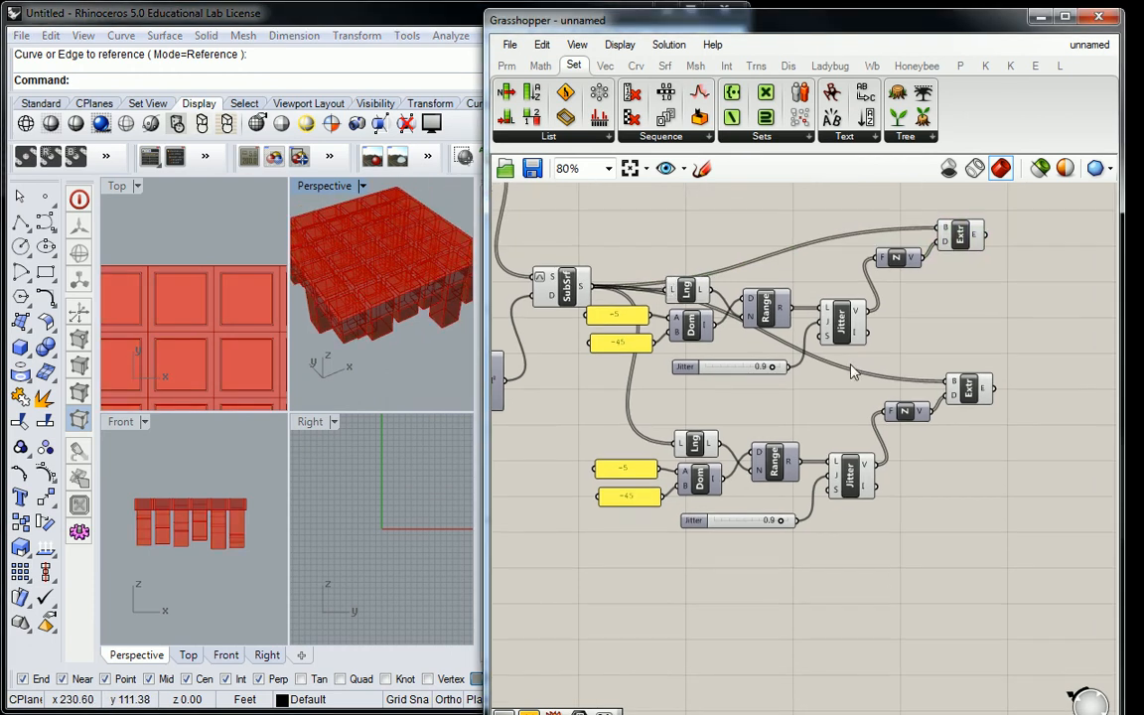
{"action": "scroll", "coordinate": [619, 473], "scroll_direction": "up", "scroll_amount": 3}
{"action": "double_click", "coordinate": [624, 473]}
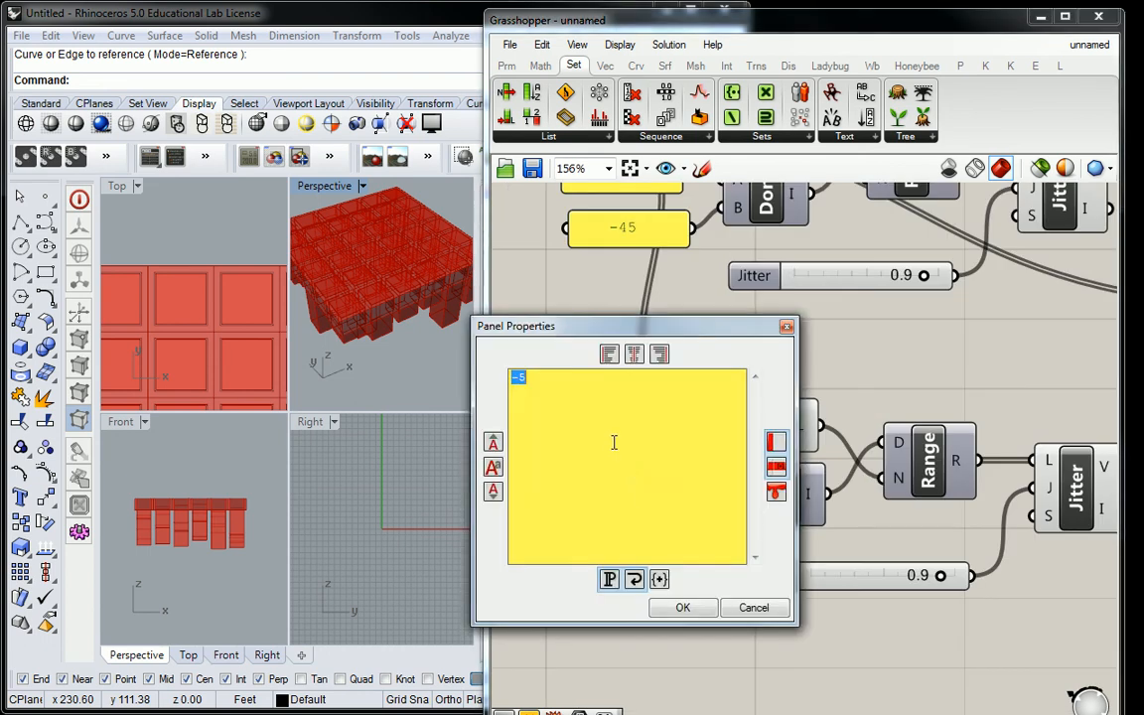
{"action": "left_click_drag", "start_coordinate": [516, 377], "coordinate": [509, 376]}
{"action": "key", "text": "Delete"}
{"action": "left_click", "coordinate": [683, 605]}
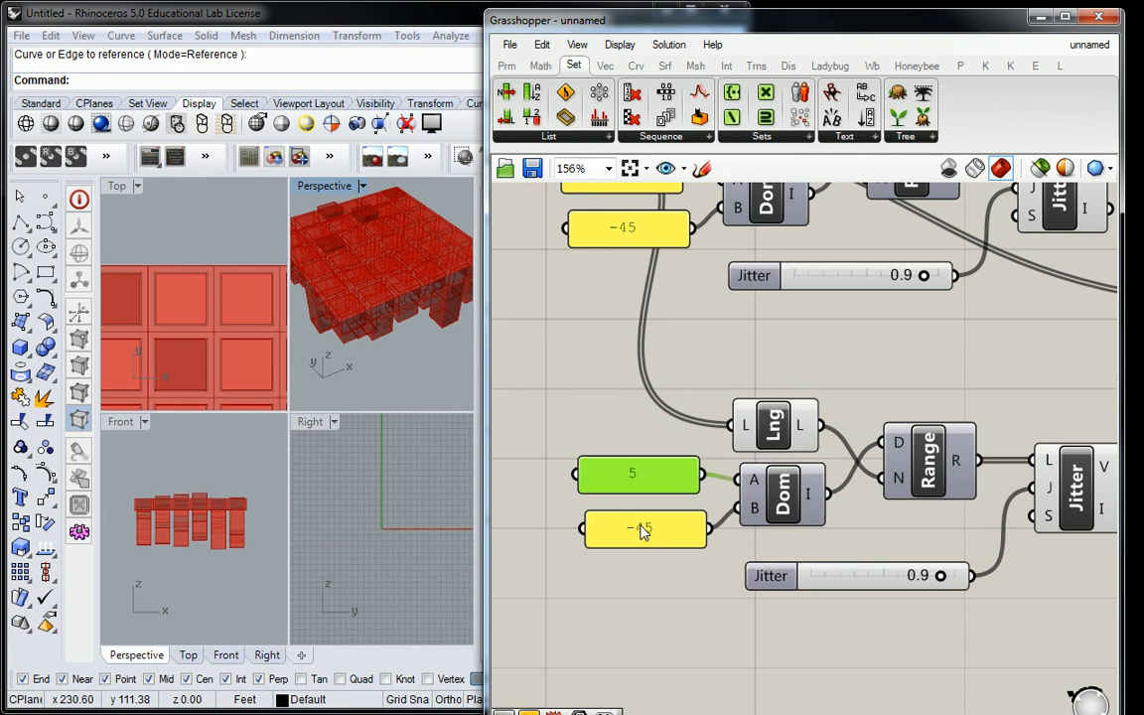
Set the copied domain's end panel to 45 and check the upward extrusions in the Perspective view.
{"action": "double_click", "coordinate": [639, 528]}
{"action": "key", "text": "Delete"}
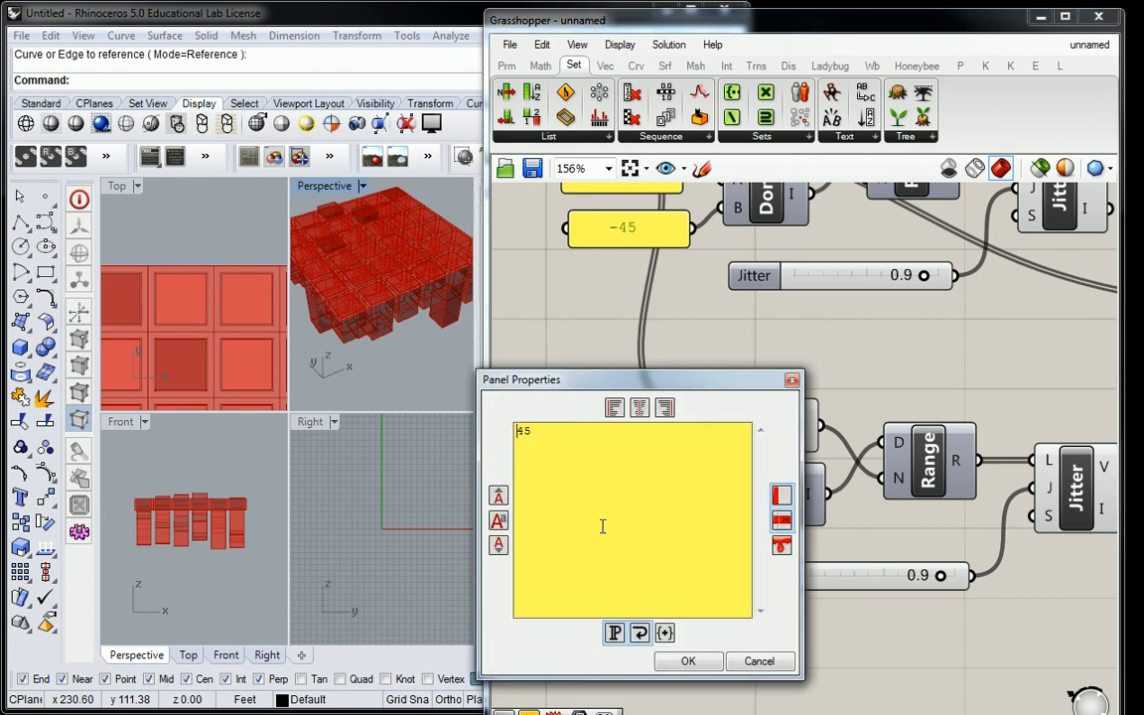
{"action": "left_click", "coordinate": [687, 661]}
{"action": "right_click_drag", "start_coordinate": [413, 340], "coordinate": [408, 260]}
{"action": "left_click", "coordinate": [720, 351]}
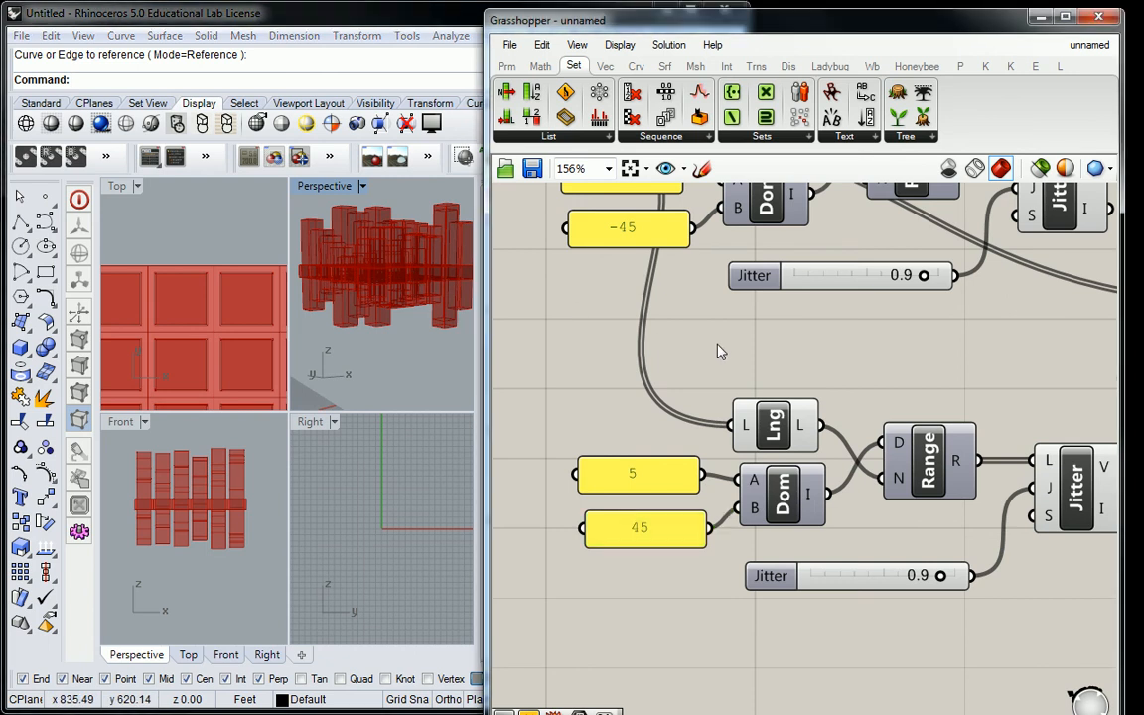
Highlight both panel Extrude components and examine the volumes above and below the frame in the Perspective view.
{"action": "right_click_drag", "start_coordinate": [836, 354], "coordinate": [582, 363]}
{"action": "scroll", "coordinate": [971, 304], "scroll_direction": "down", "scroll_amount": 2}
{"action": "right_click_drag", "start_coordinate": [1020, 263], "coordinate": [852, 457]}
{"action": "left_click_drag", "start_coordinate": [925, 263], "coordinate": [841, 541]}
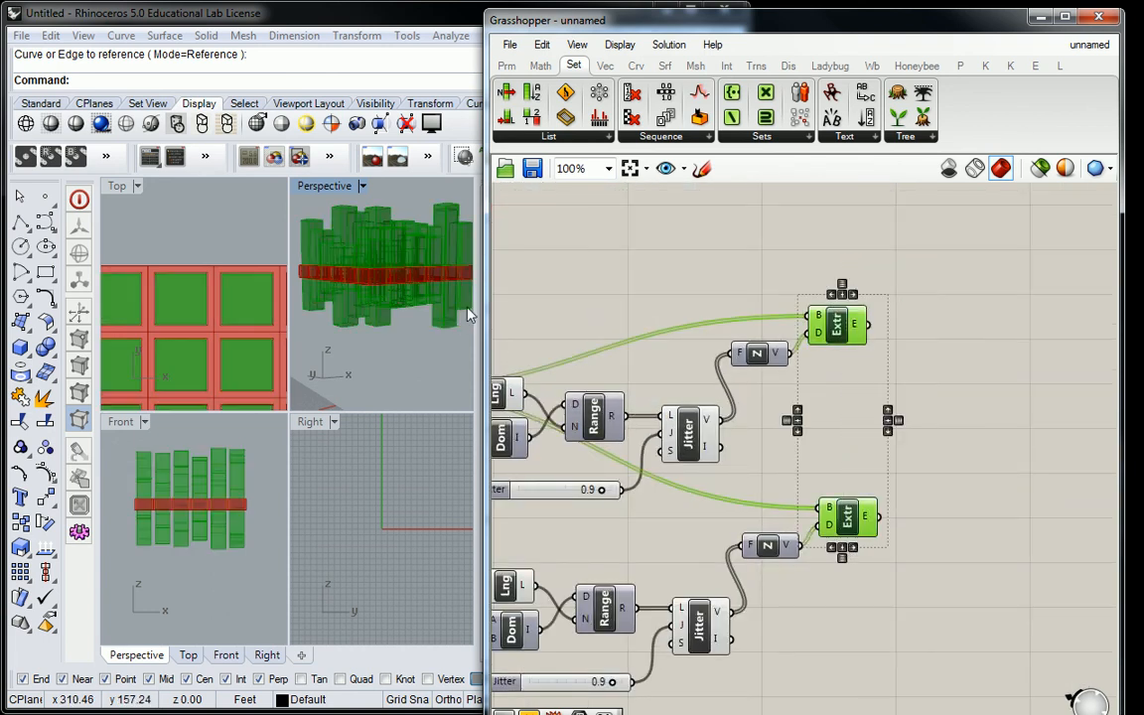
{"action": "mouse_move", "coordinate": [433, 277]}
{"action": "right_mouse_down"}
{"action": "mouse_move", "coordinate": [318, 288]}
{"action": "mouse_move", "coordinate": [328, 263]}
{"action": "mouse_move", "coordinate": [392, 328]}
{"action": "mouse_move", "coordinate": [451, 278]}
{"action": "right_mouse_up"}
{"action": "scroll", "coordinate": [451, 278], "scroll_direction": "up", "scroll_amount": 2}
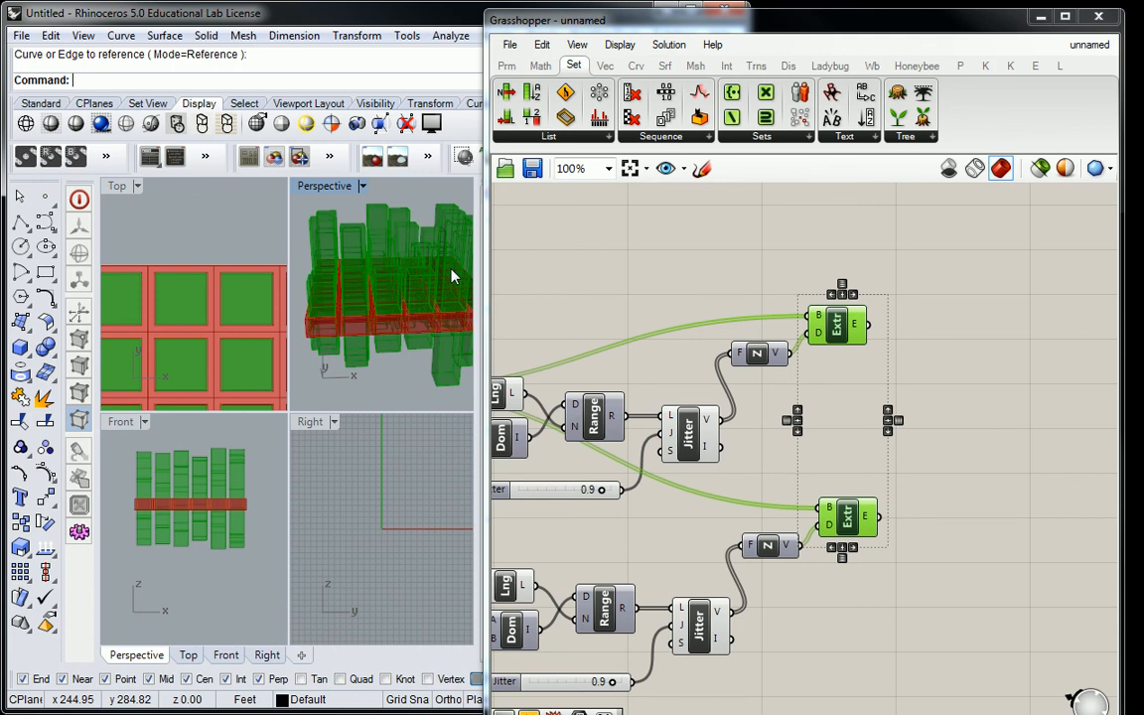
{"action": "right_click_drag", "start_coordinate": [452, 277], "coordinate": [303, 244]}
{"action": "scroll", "coordinate": [410, 253], "scroll_direction": "down", "scroll_amount": 5}
{"action": "right_click_drag", "start_coordinate": [410, 253], "coordinate": [353, 255]}
{"action": "scroll", "coordinate": [449, 245], "scroll_direction": "down", "scroll_amount": 4}
{"action": "scroll", "coordinate": [448, 252], "scroll_direction": "up", "scroll_amount": 8}
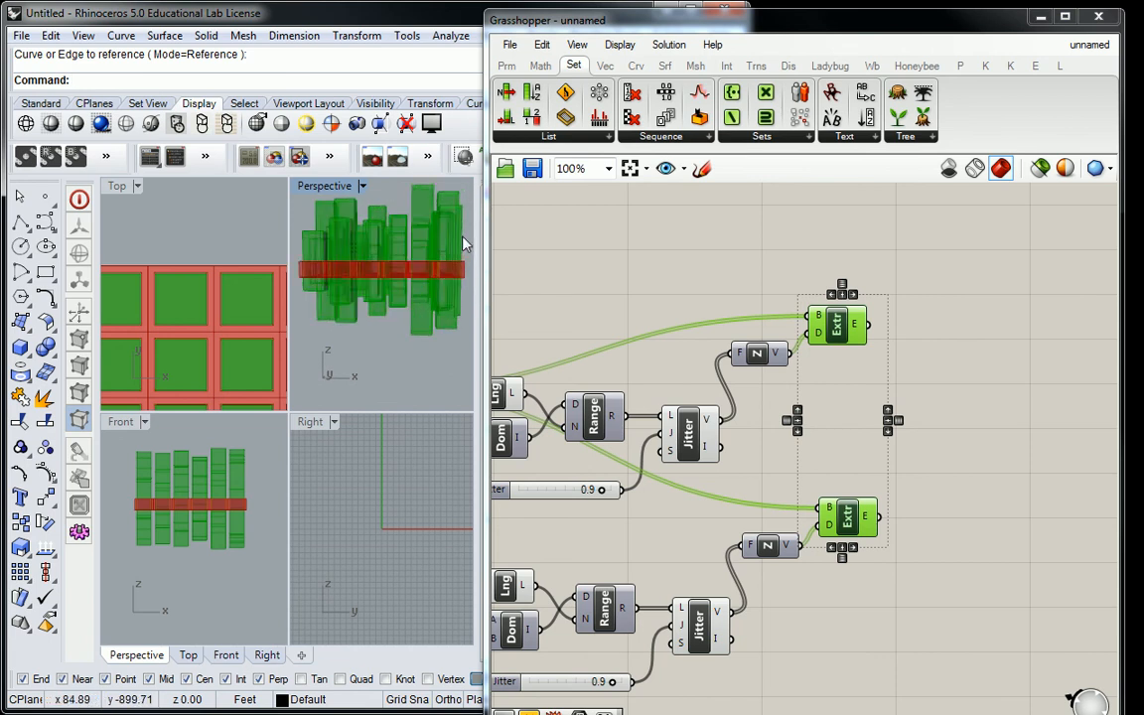
Set the copied chain's Jitter slider to 0.6 and view the upper volumes from the side.
{"action": "right_click_drag", "start_coordinate": [867, 466], "coordinate": [954, 317]}
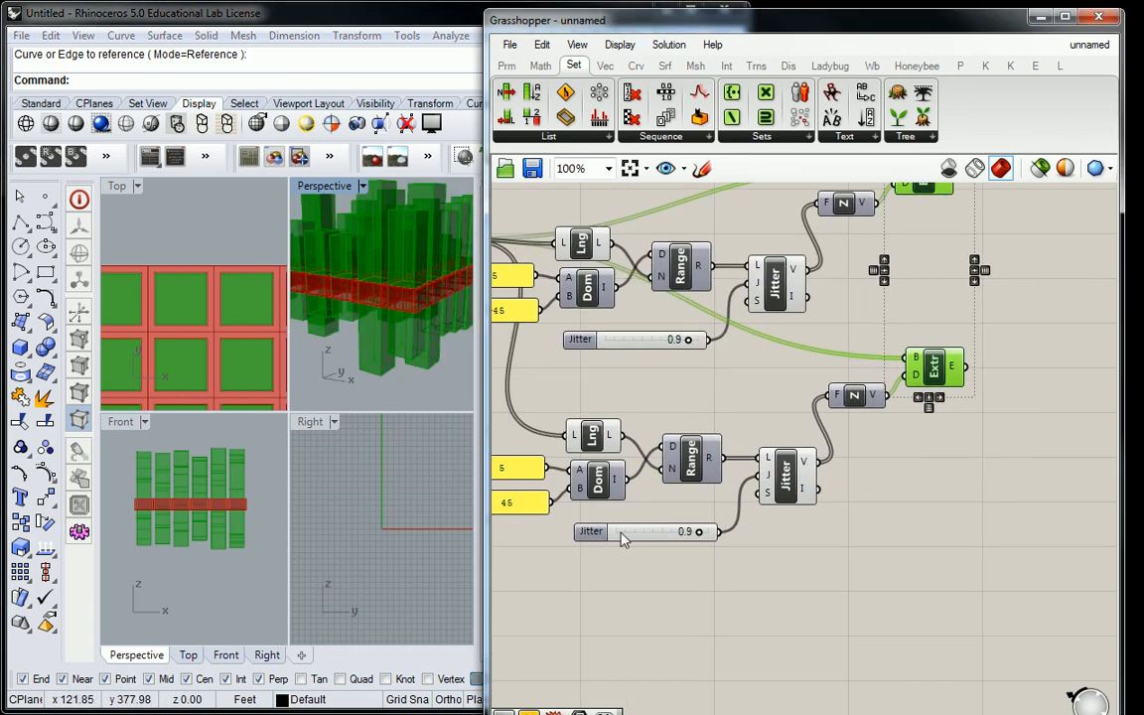
{"action": "left_click_drag", "start_coordinate": [698, 534], "coordinate": [671, 536]}
{"action": "right_click_drag", "start_coordinate": [402, 308], "coordinate": [366, 274]}
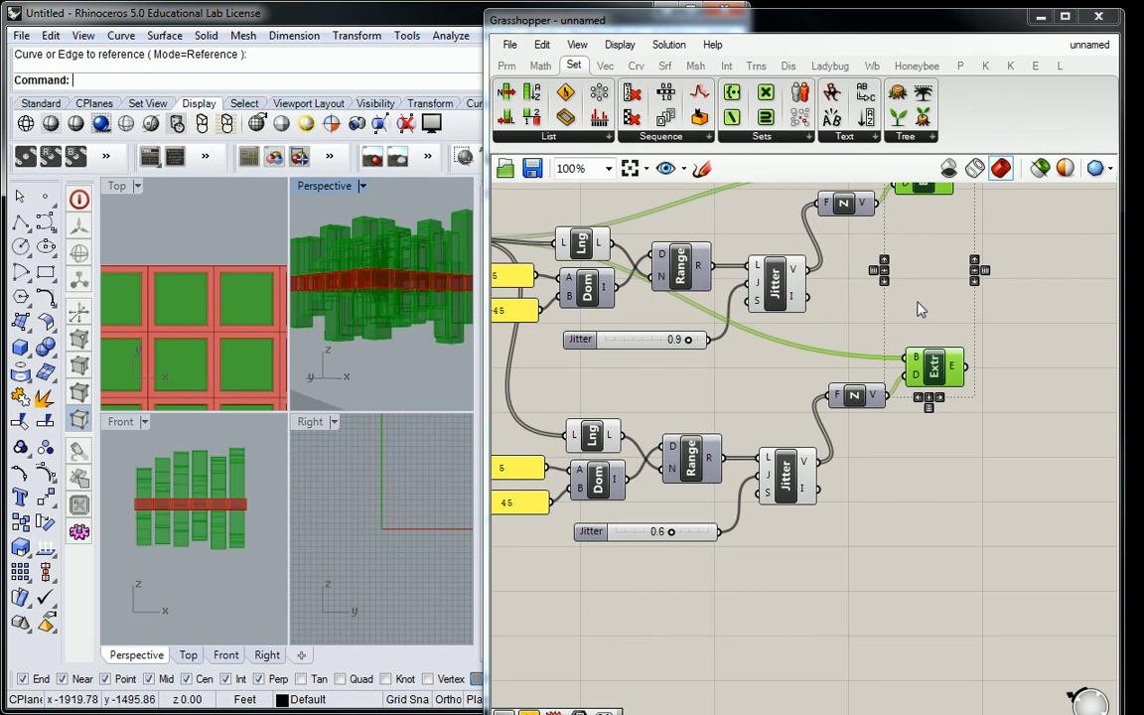
Add a Solid Union component, connect both panel Extrude outputs to its B input, and inspect its result.
{"action": "right_click_drag", "start_coordinate": [1016, 285], "coordinate": [933, 366]}
{"action": "left_click", "coordinate": [956, 255]}
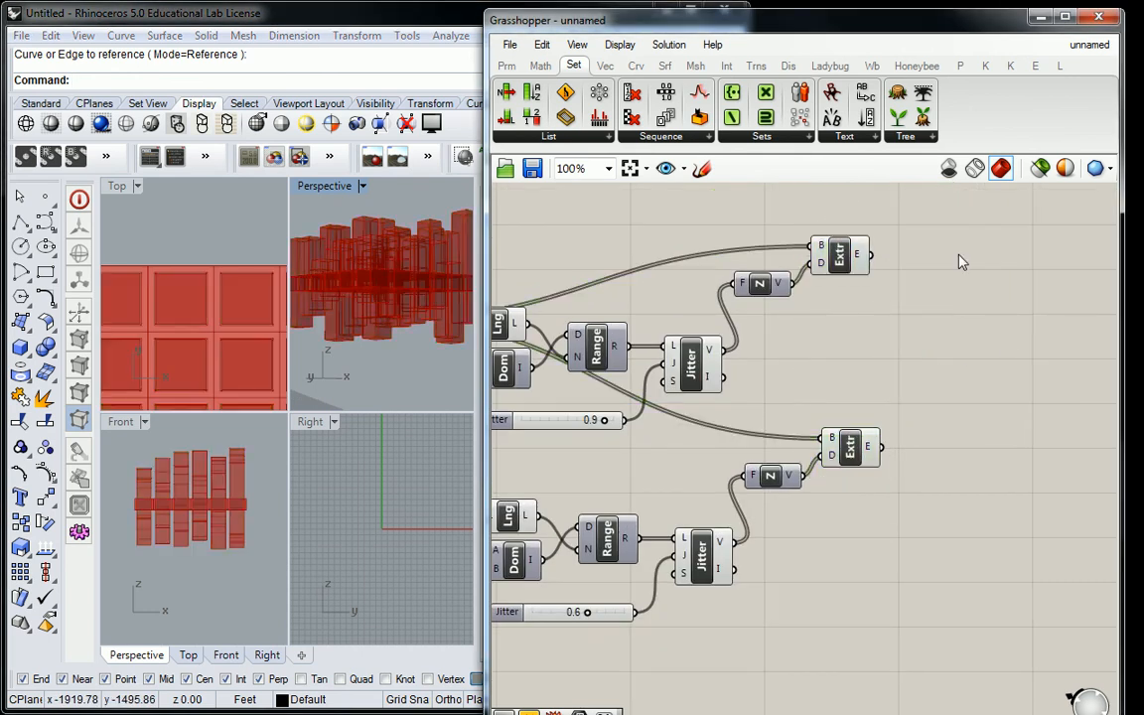
{"action": "left_click", "coordinate": [728, 65]}
{"action": "left_click", "coordinate": [871, 138]}
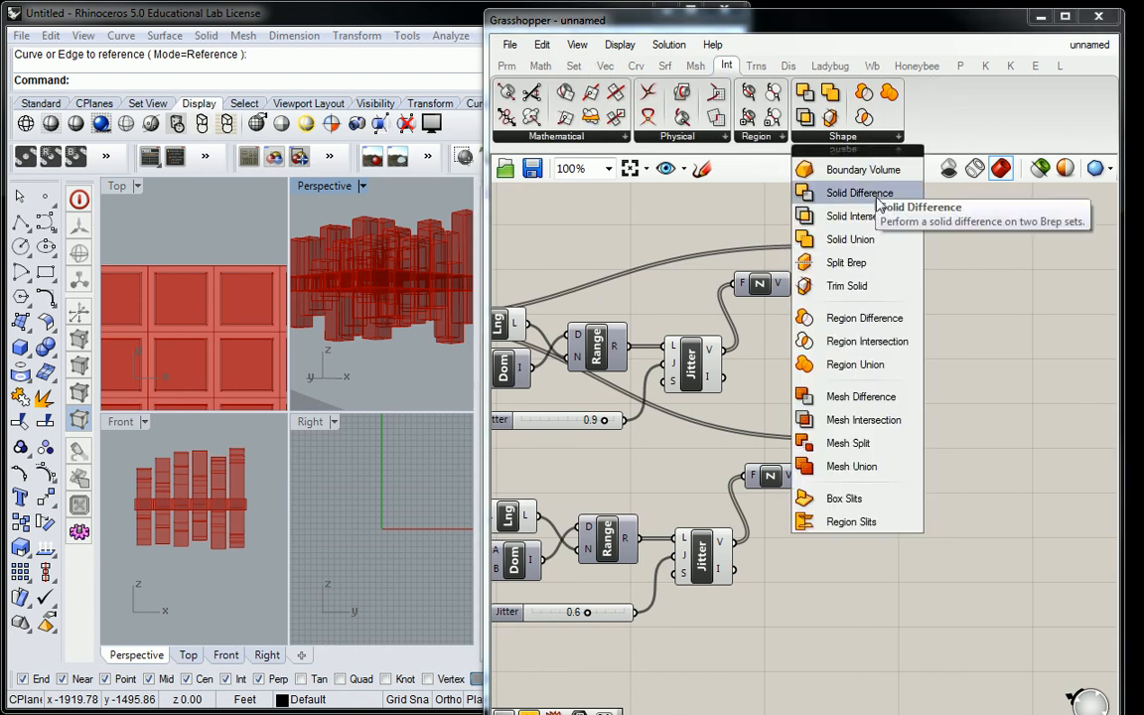
{"action": "left_click_drag", "start_coordinate": [846, 239], "coordinate": [978, 355]}
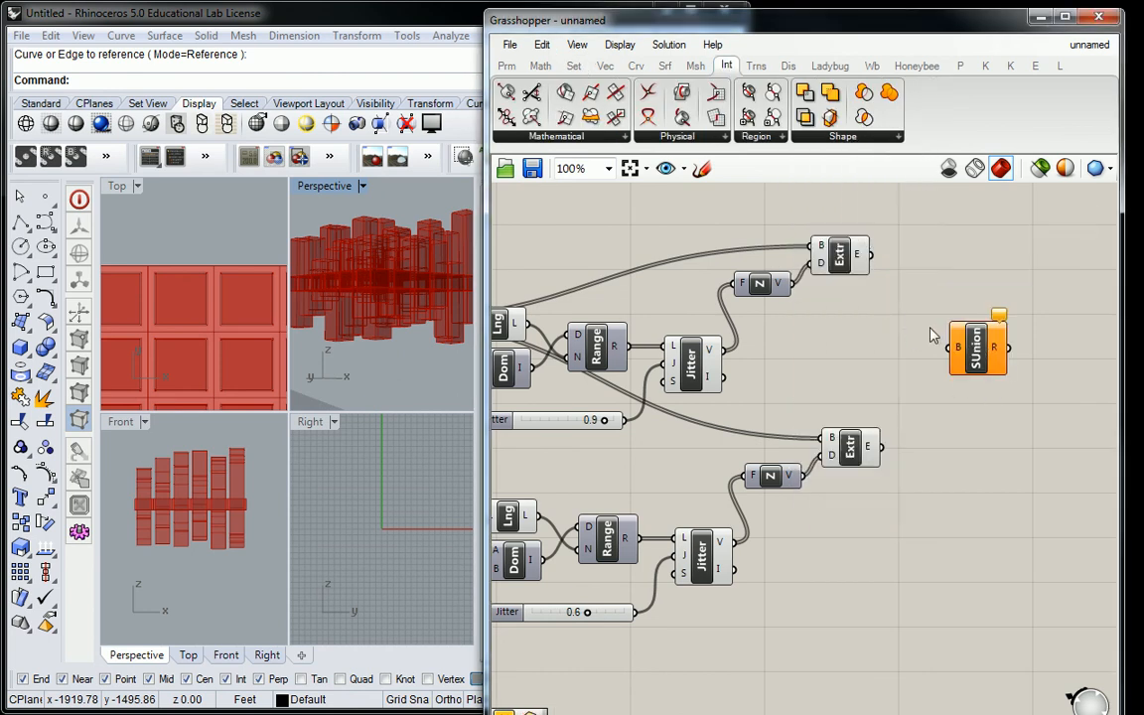
{"action": "left_click_drag", "start_coordinate": [871, 254], "coordinate": [950, 346]}
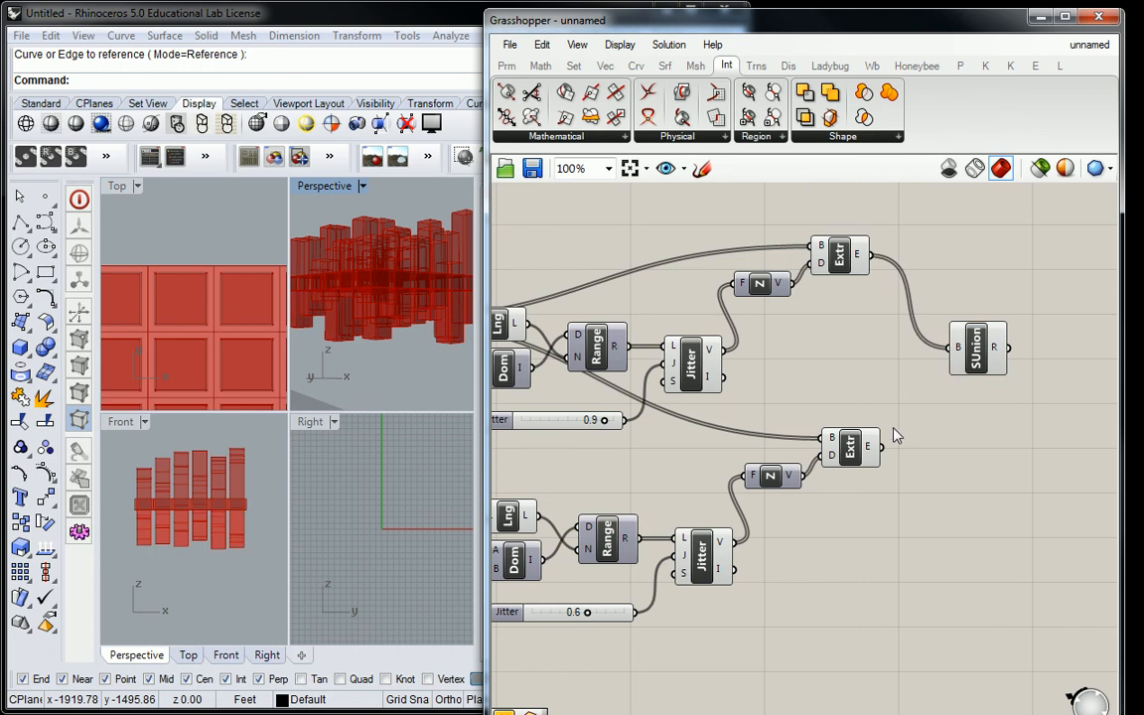
{"action": "left_click_drag", "start_coordinate": [889, 454], "coordinate": [950, 346]}
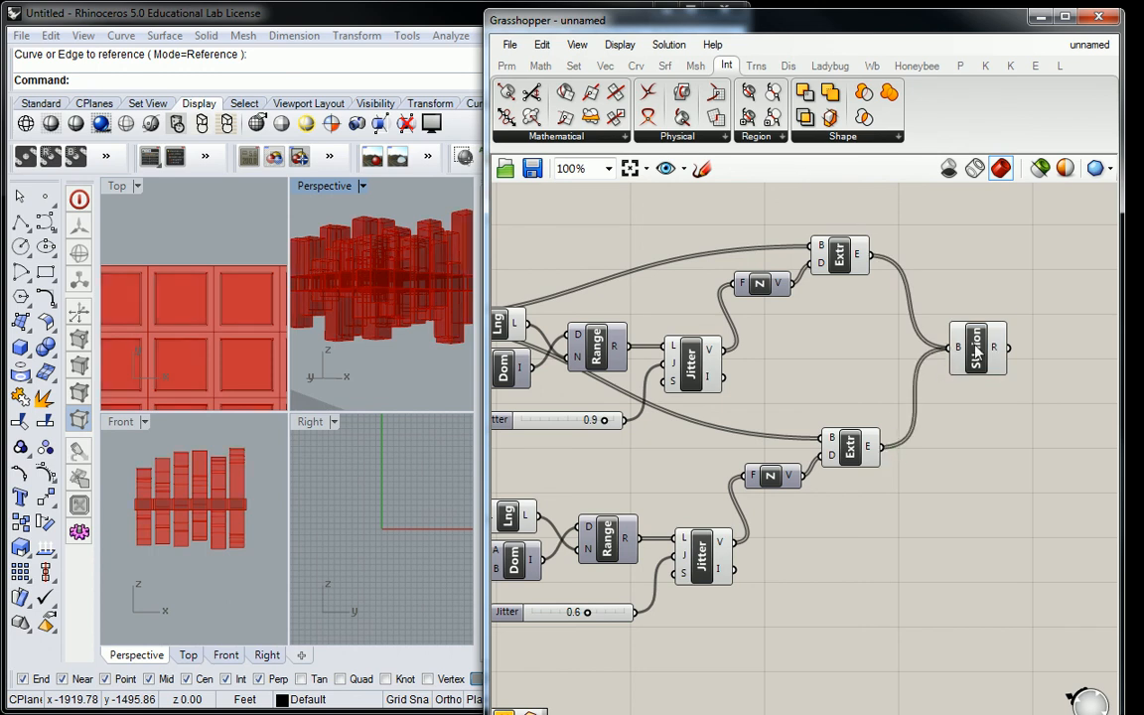
{"action": "left_click", "coordinate": [973, 338]}
{"action": "mouse_move", "coordinate": [1000, 349]}
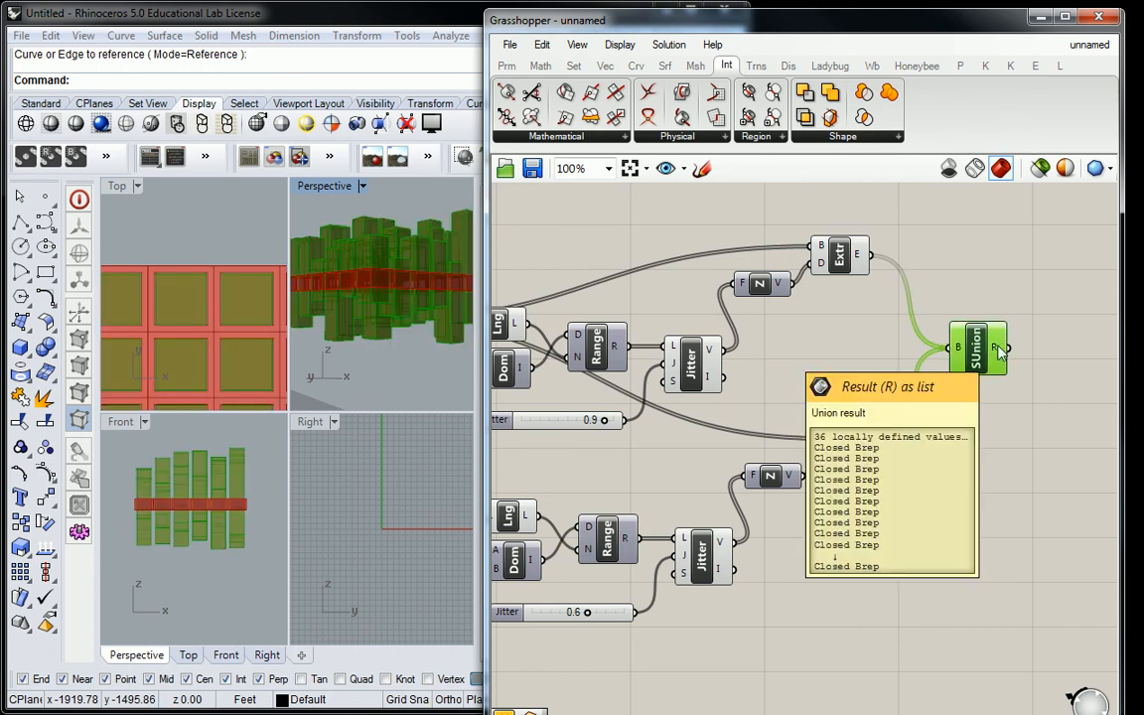
Turn off the preview of all components except the Solid Union and the Extrude that forms the frame.
{"action": "left_click", "coordinate": [800, 303]}
{"action": "scroll", "coordinate": [806, 308], "scroll_direction": "down", "scroll_amount": 4}
{"action": "right_click_drag", "start_coordinate": [812, 348], "coordinate": [908, 328]}
{"action": "right_click_drag", "start_coordinate": [793, 286], "coordinate": [810, 311]}
{"action": "left_click_drag", "start_coordinate": [707, 198], "coordinate": [1005, 510]}
{"action": "middle_click", "coordinate": [947, 298]}
{"action": "left_click", "coordinate": [1003, 237]}
{"action": "left_click", "coordinate": [847, 252]}
{"action": "left_click", "coordinate": [834, 237]}
{"action": "right_click", "coordinate": [836, 244]}
{"action": "left_click", "coordinate": [885, 275]}
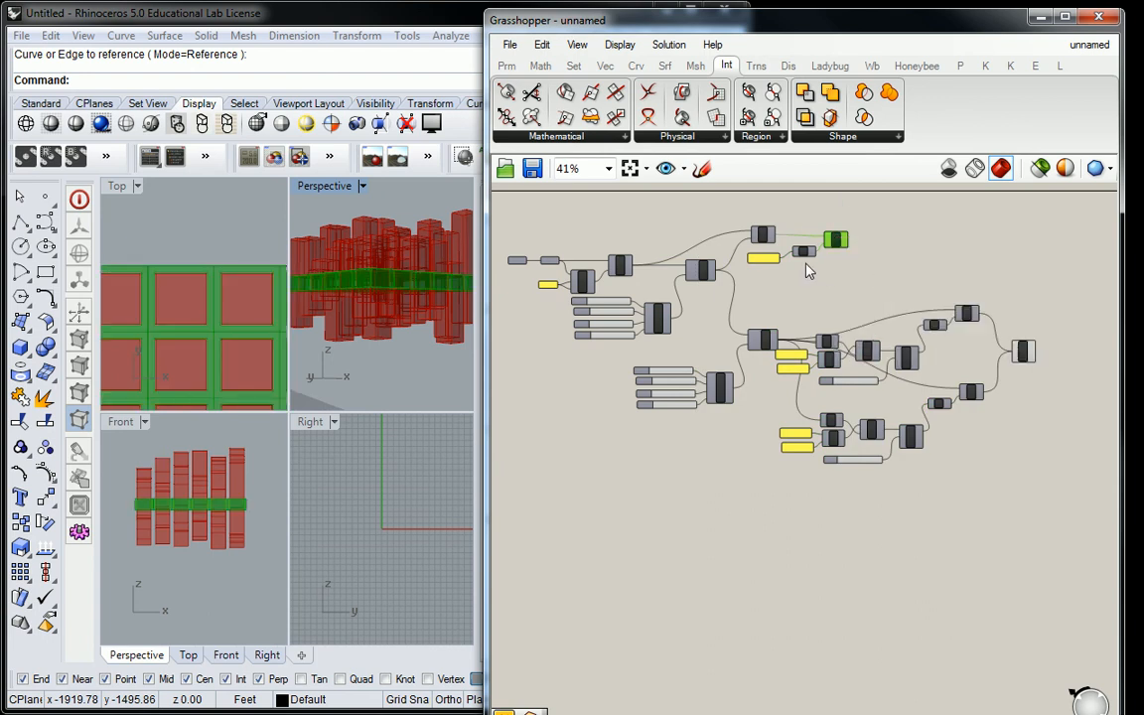
Maximize the Perspective viewport and orbit to view the whole structure from below.
{"action": "right_click_drag", "start_coordinate": [402, 287], "coordinate": [429, 294]}
{"action": "scroll", "coordinate": [394, 332], "scroll_direction": "up", "scroll_amount": 3}
{"action": "scroll", "coordinate": [396, 301], "scroll_direction": "down", "scroll_amount": 5}
{"action": "double_click", "coordinate": [320, 187]}
{"action": "right_click_drag", "start_coordinate": [293, 318], "coordinate": [298, 325]}
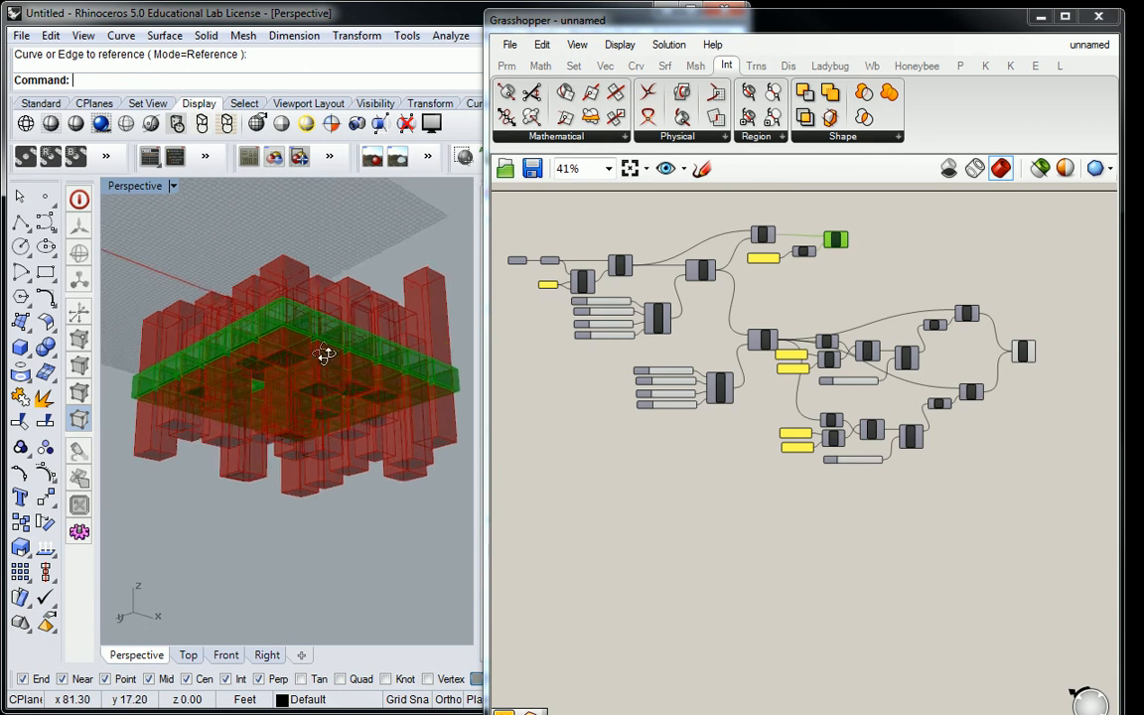
{"action": "left_click", "coordinate": [859, 290]}
Switch to the browser and place the Trans-Pital image beside the model to compare them, leaving the Rhino model visible.
{"action": "left_click_drag", "start_coordinate": [1142, 22], "coordinate": [695, 53]}
{"action": "left_click_drag", "start_coordinate": [171, 22], "coordinate": [534, 29]}
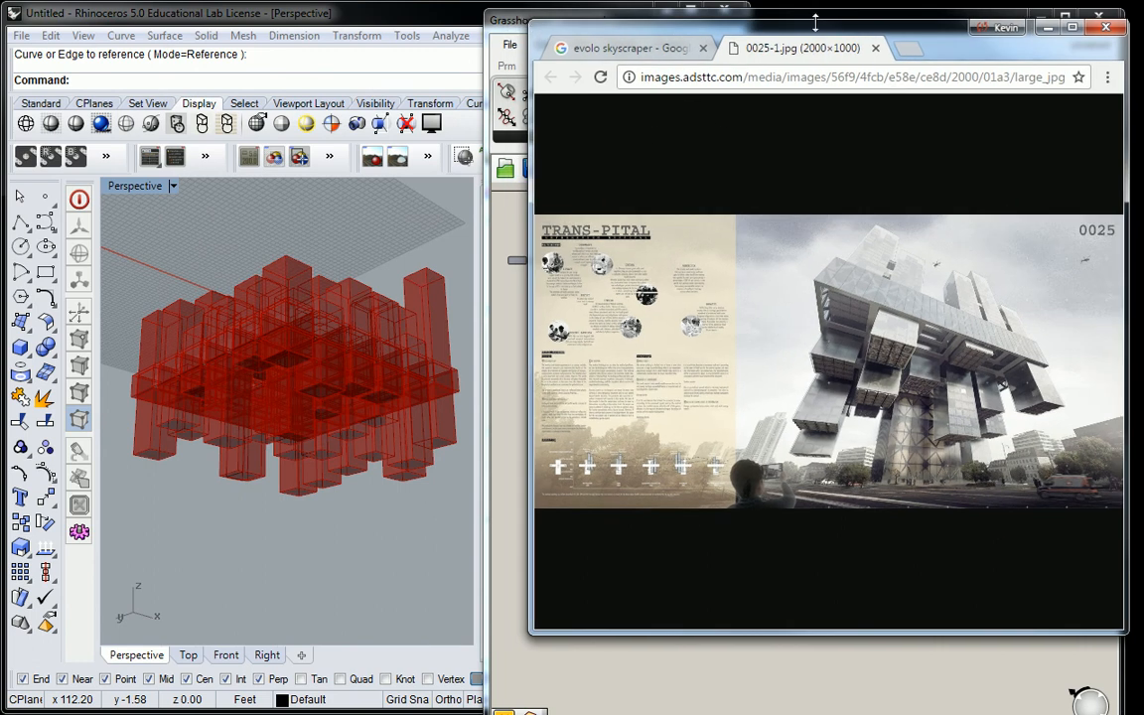
{"action": "left_click_drag", "start_coordinate": [817, 36], "coordinate": [766, 61]}
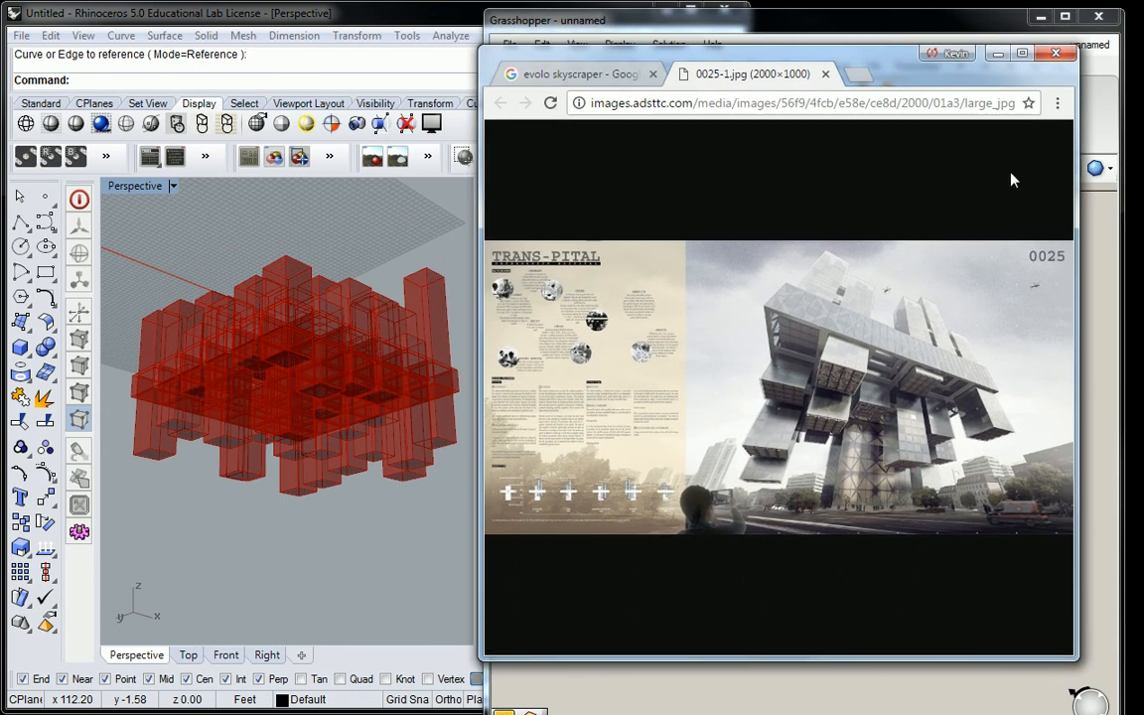
{"action": "left_click", "coordinate": [1085, 332]}
Highlight the Solid Union geometry and widen the Grasshopper window to show more of the definition.
{"action": "left_click", "coordinate": [1023, 352]}
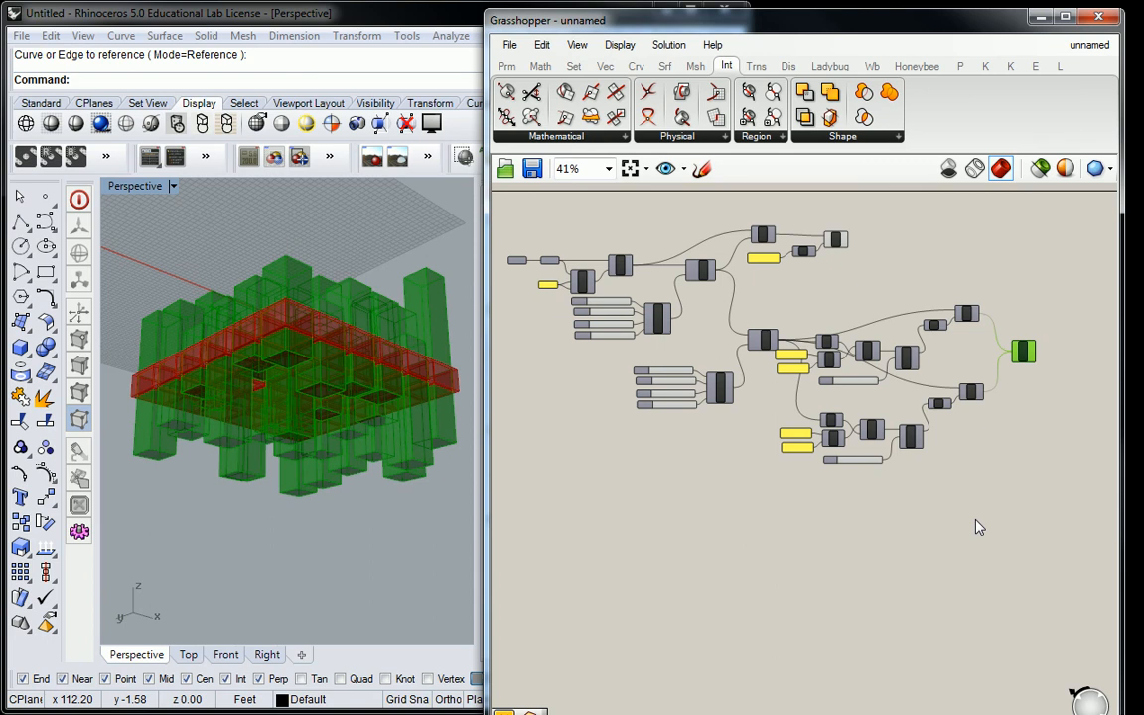
{"action": "scroll", "coordinate": [873, 306], "scroll_direction": "up", "scroll_amount": 5}
{"action": "right_click_drag", "start_coordinate": [870, 308], "coordinate": [802, 256]}
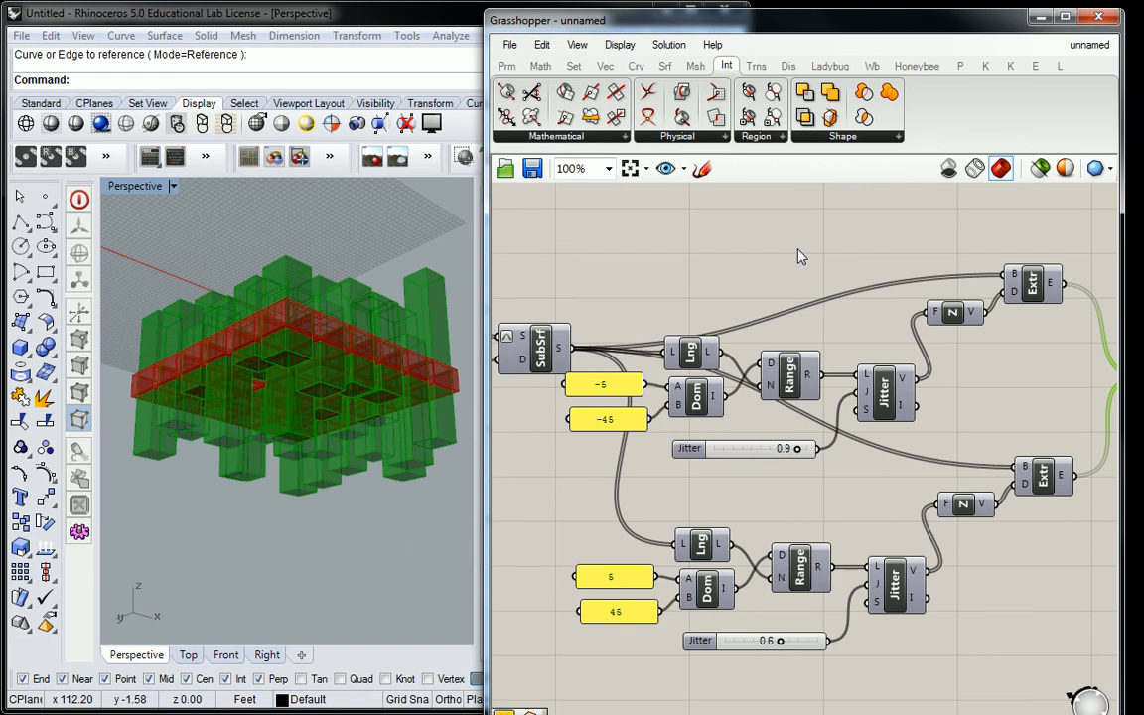
{"action": "scroll", "coordinate": [799, 255], "scroll_direction": "down", "scroll_amount": 4}
{"action": "left_click_drag", "start_coordinate": [486, 211], "coordinate": [343, 212]}
Examine the definition's surface subdivision, frame extrusion and inset panel components, highlighting the frame Extrude and the second Construct Domain².
{"action": "right_click_drag", "start_coordinate": [407, 227], "coordinate": [563, 287]}
{"action": "scroll", "coordinate": [498, 246], "scroll_direction": "up", "scroll_amount": 4}
{"action": "right_click_drag", "start_coordinate": [492, 241], "coordinate": [653, 251]}
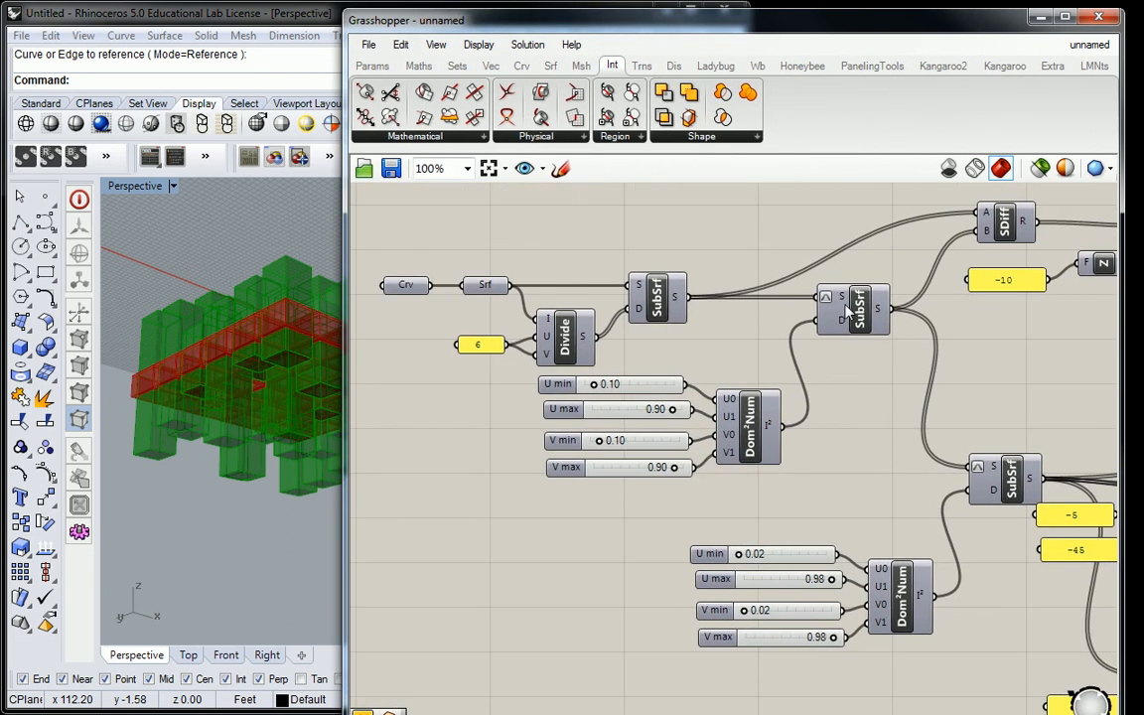
{"action": "right_click_drag", "start_coordinate": [846, 316], "coordinate": [827, 311]}
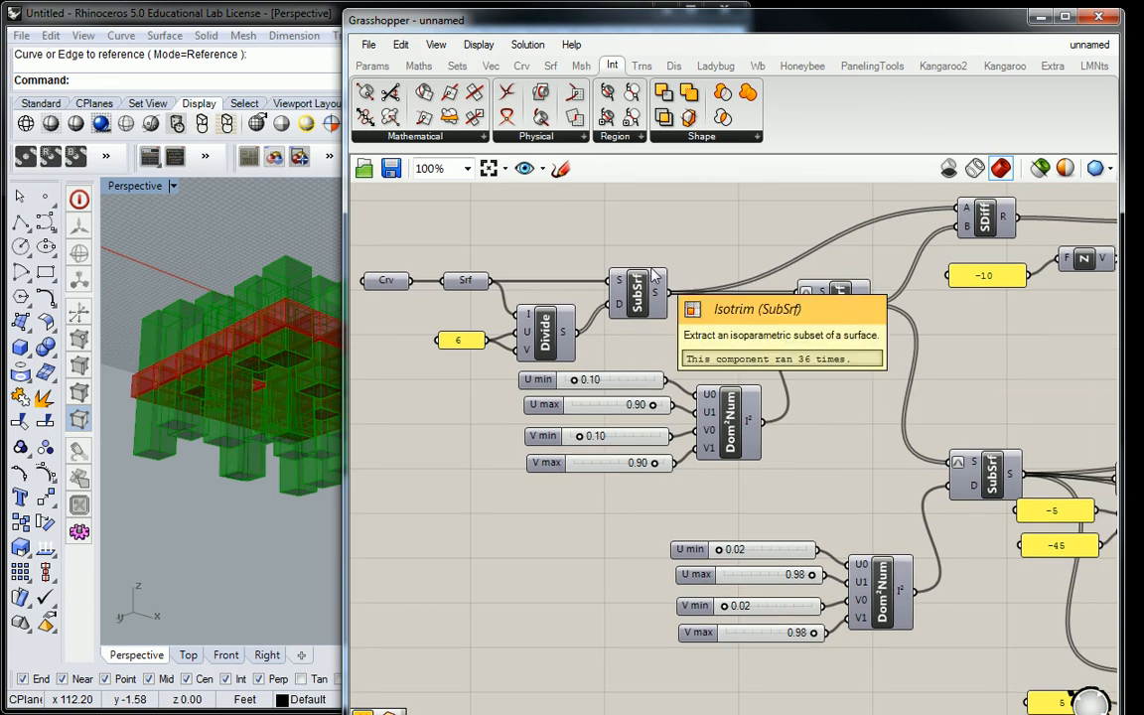
{"action": "right_click_drag", "start_coordinate": [844, 278], "coordinate": [706, 320]}
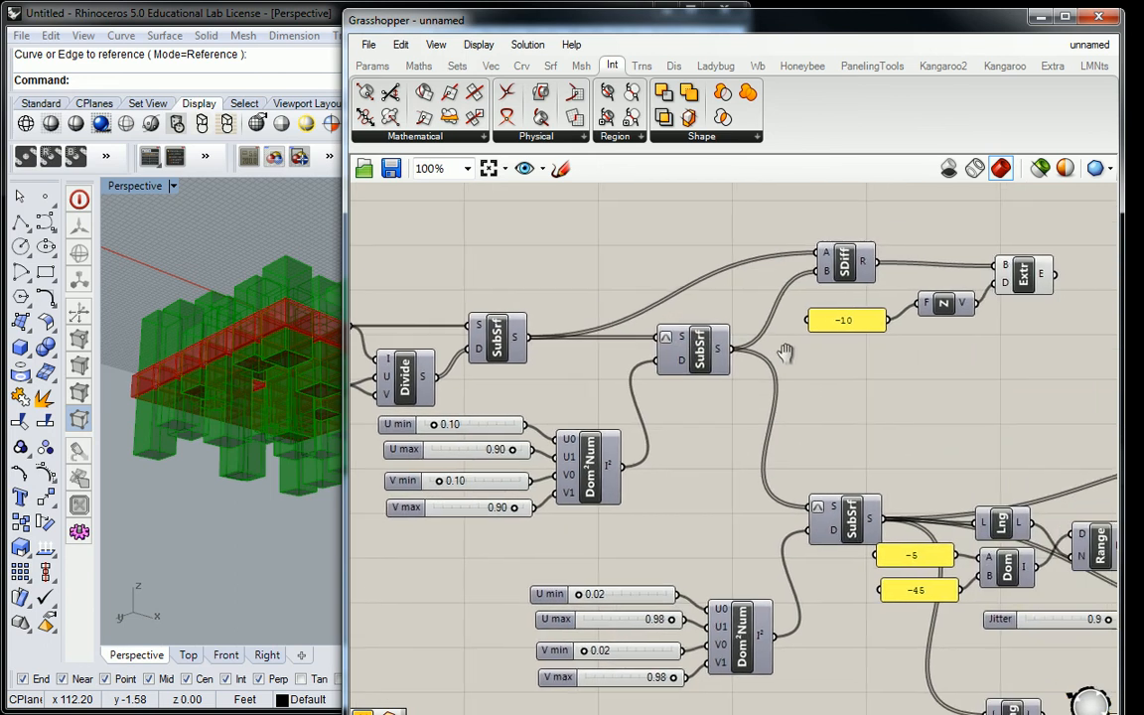
{"action": "left_click", "coordinate": [1023, 281]}
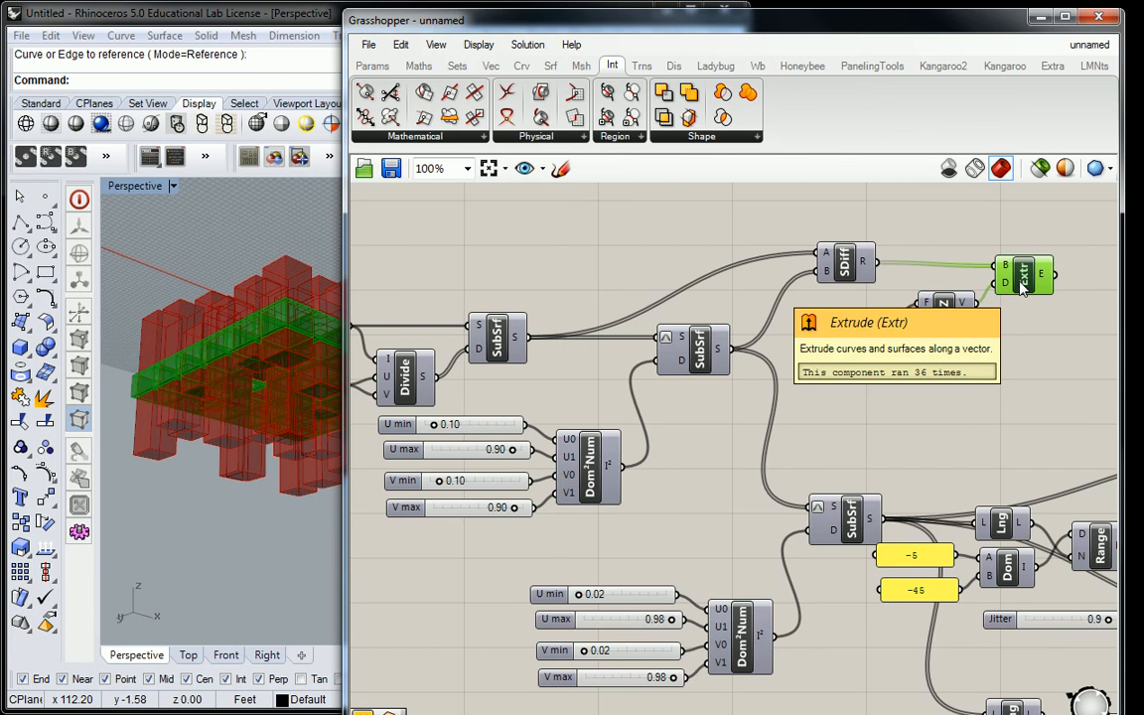
{"action": "scroll", "coordinate": [1019, 417], "scroll_direction": "down", "scroll_amount": 2}
{"action": "scroll", "coordinate": [975, 424], "scroll_direction": "up", "scroll_amount": 2}
{"action": "right_click_drag", "start_coordinate": [975, 423], "coordinate": [753, 403]}
{"action": "left_click", "coordinate": [739, 407]}
{"action": "left_click", "coordinate": [626, 521]}
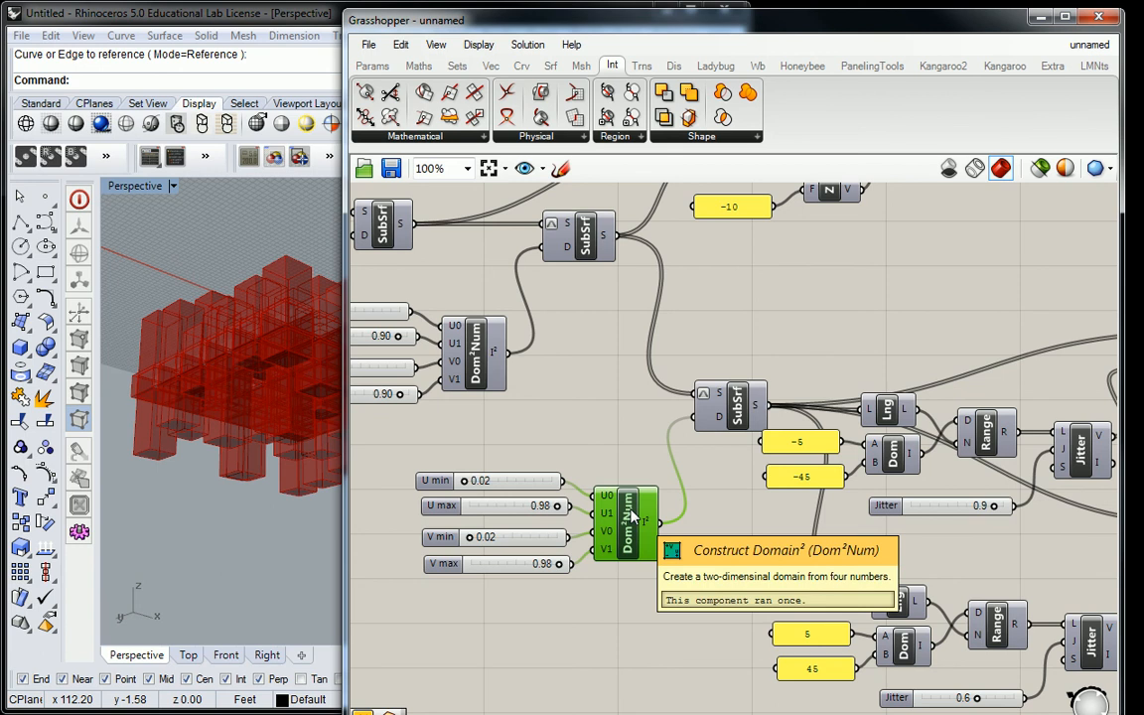
Examine the downward and upward jittered extrusion chains and highlight the Solid Union that joins them.
{"action": "right_click_drag", "start_coordinate": [794, 300], "coordinate": [536, 306]}
{"action": "left_click_drag", "start_coordinate": [990, 291], "coordinate": [558, 526]}
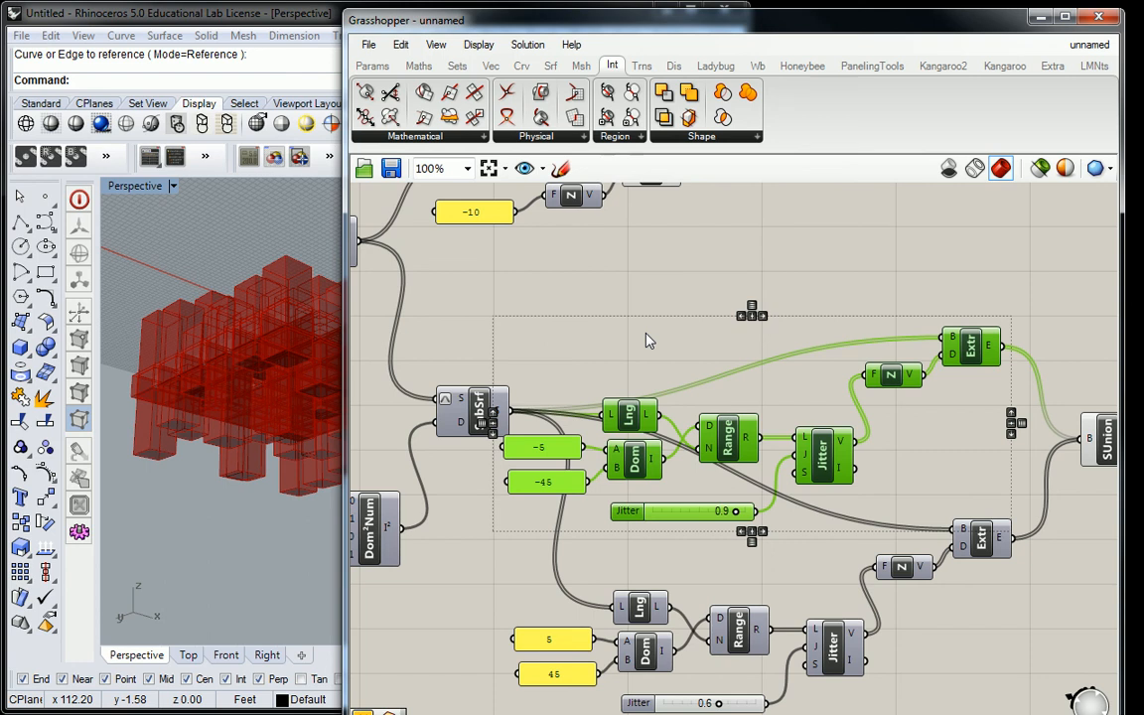
{"action": "scroll", "coordinate": [708, 307], "scroll_direction": "down", "scroll_amount": 2}
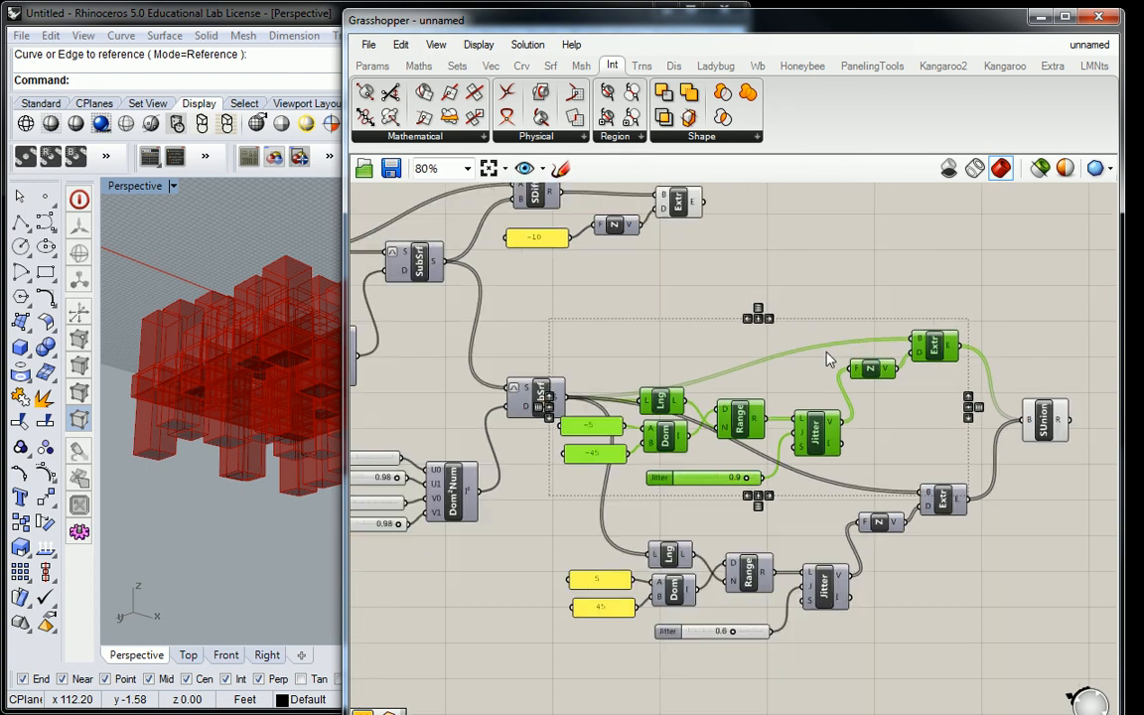
{"action": "left_click", "coordinate": [1041, 418]}
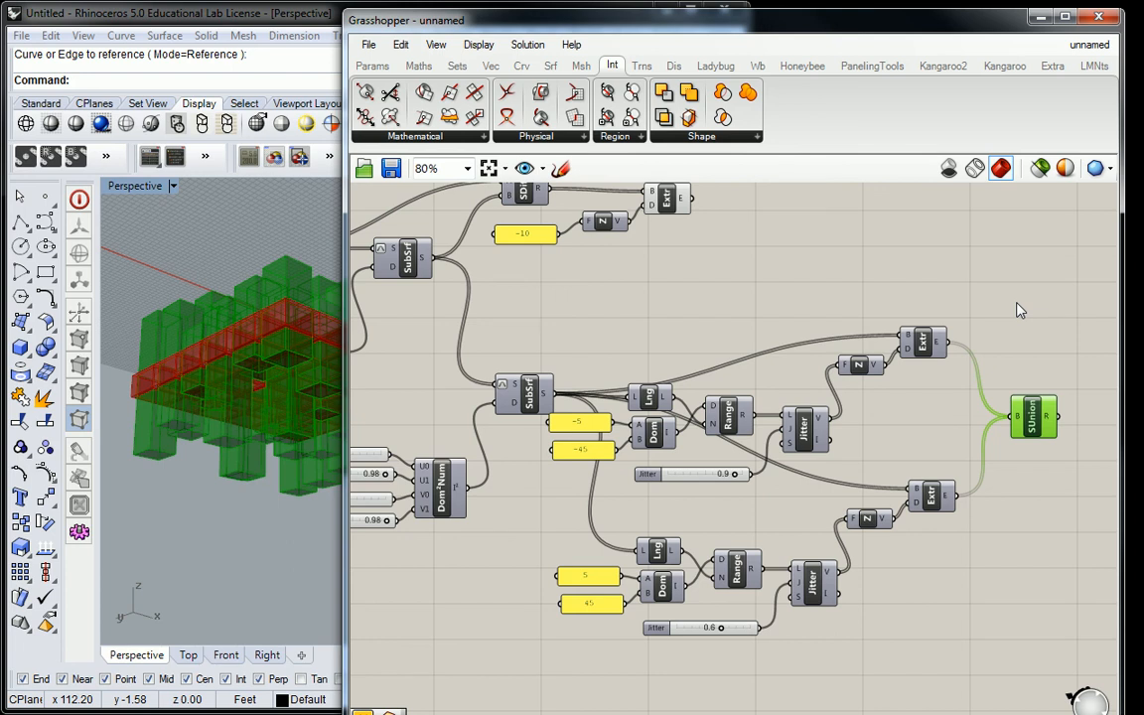
{"action": "right_click_drag", "start_coordinate": [820, 399], "coordinate": [862, 294]}
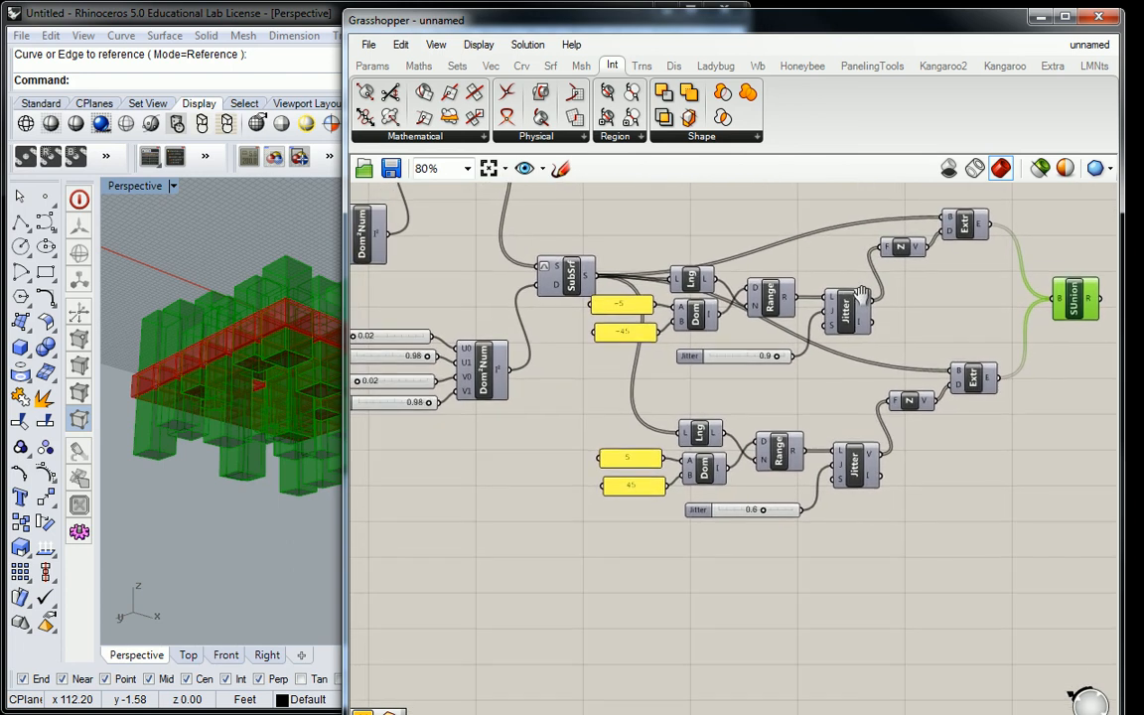
{"action": "right_click_drag", "start_coordinate": [659, 230], "coordinate": [683, 242]}
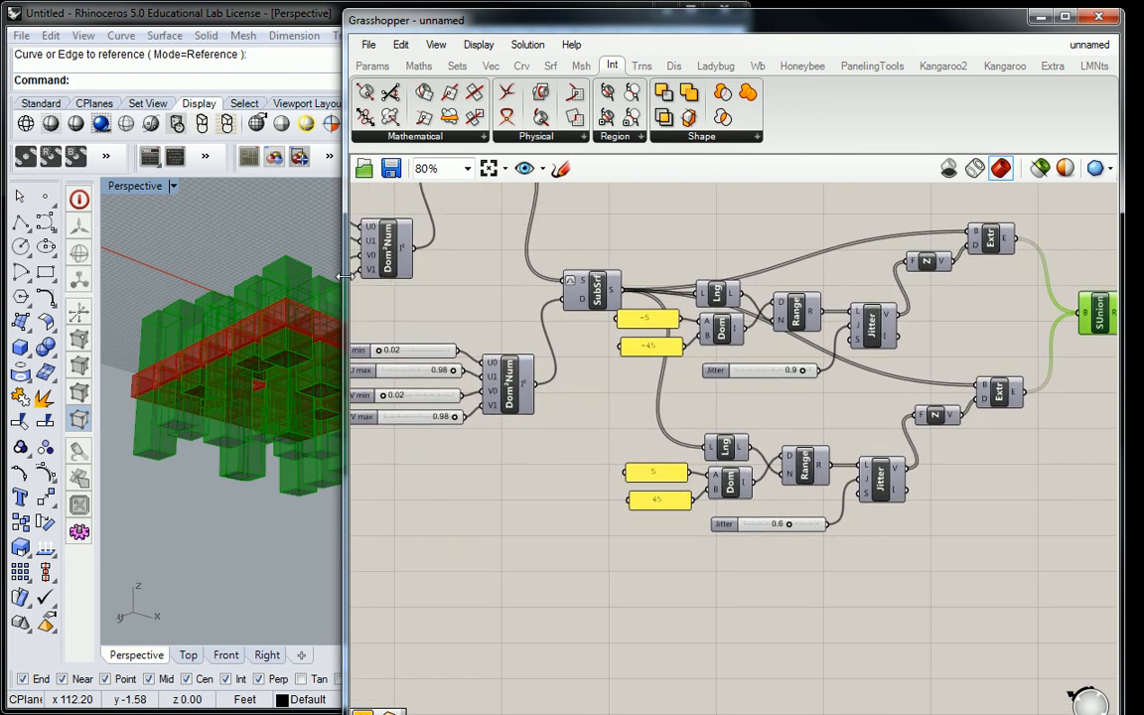